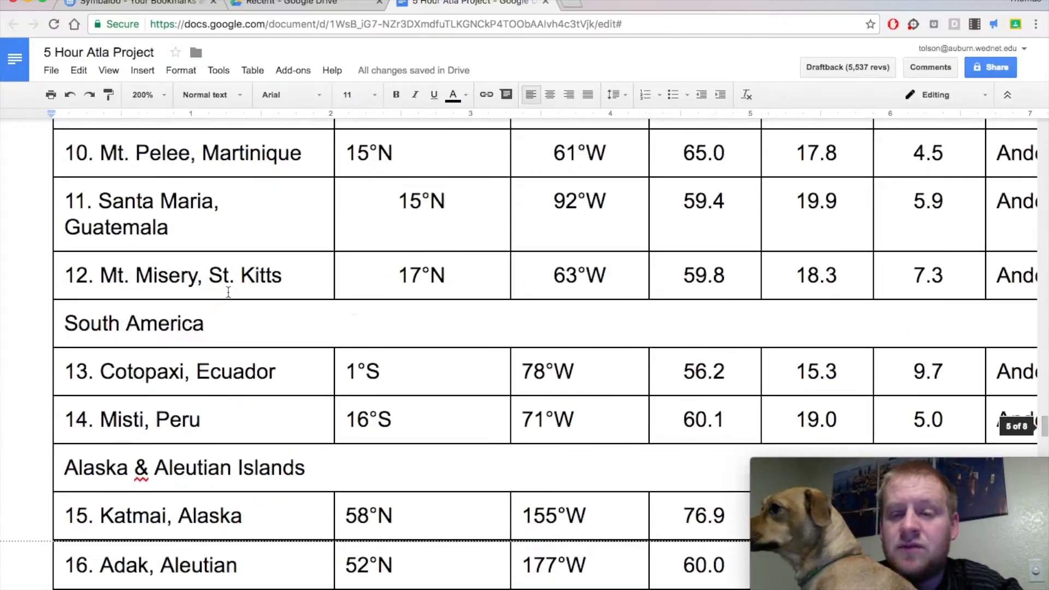
# Review Table 2.1's volcano locations, magma compositions and rock types, and the activity's plotting instructions.
pyautogui.scroll(4, 232, 292)
pyautogui.scroll(10, 235, 291)
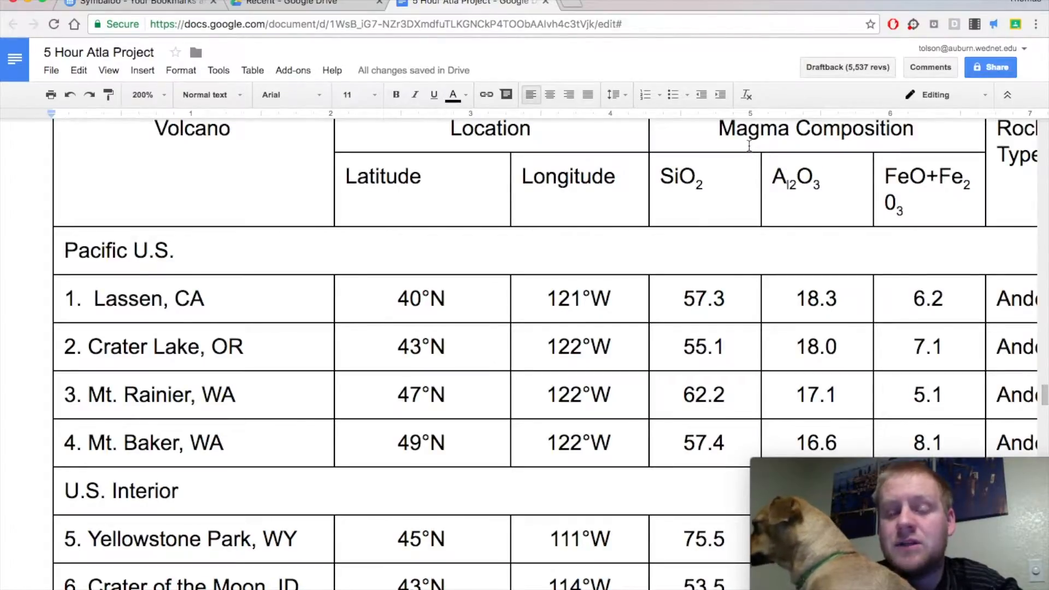
pyautogui.hscroll(3, 763, 154)
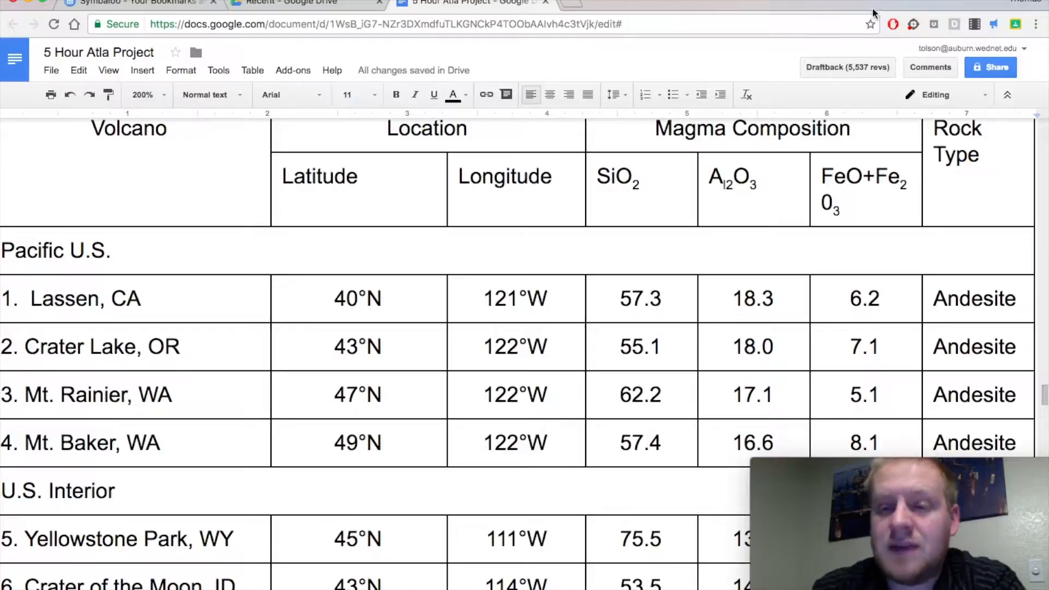
pyautogui.scroll(1, 807, 273)
pyautogui.scroll(15, 806, 273)
pyautogui.scroll(12, 806, 273)
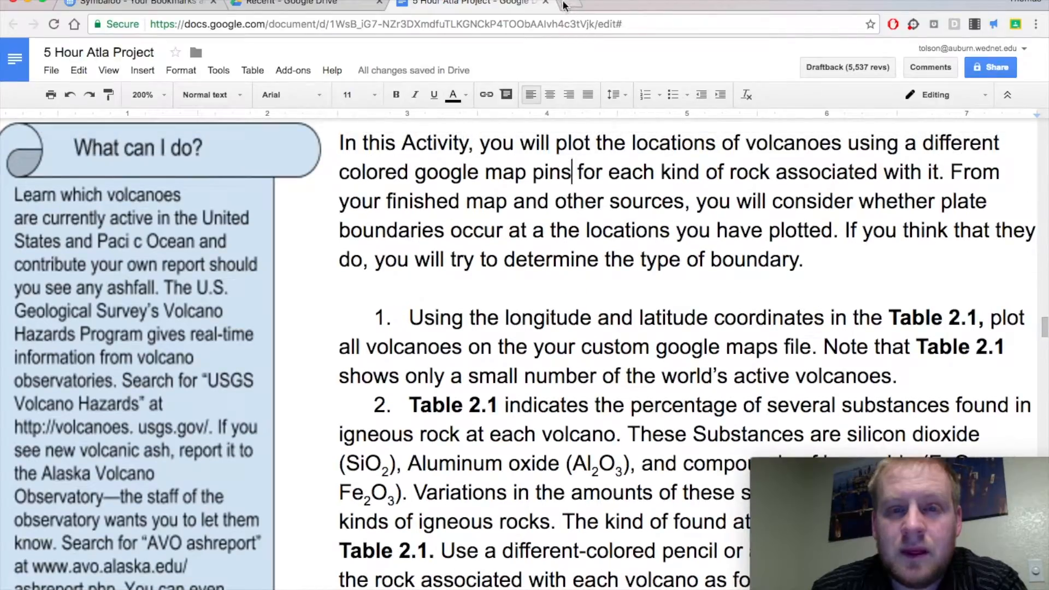
# Search the web for "google my maps" in a new browser tab and open the My Maps site.
pyautogui.click(566, 4)
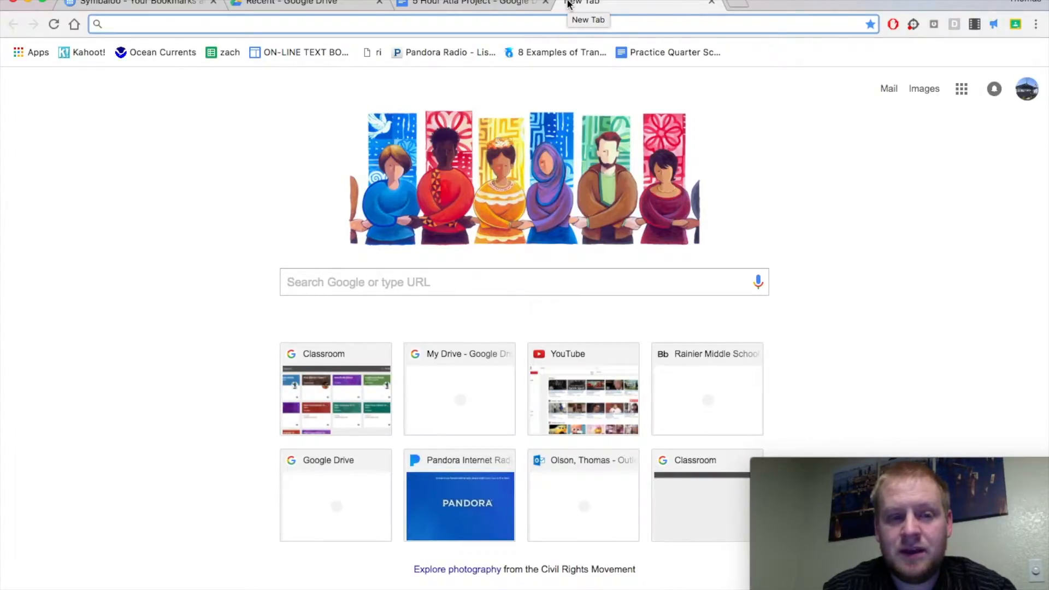
pyautogui.write('goolge')
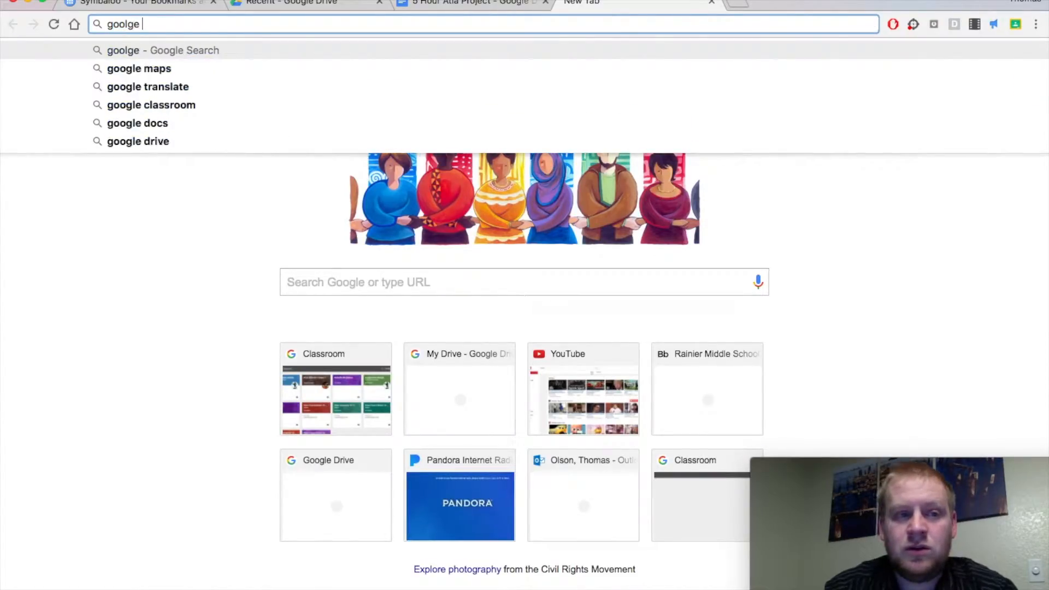
pyautogui.press('BackSpace')
pyautogui.press('BackSpace')
pyautogui.press('BackSpace')
pyautogui.write('gle my ma')
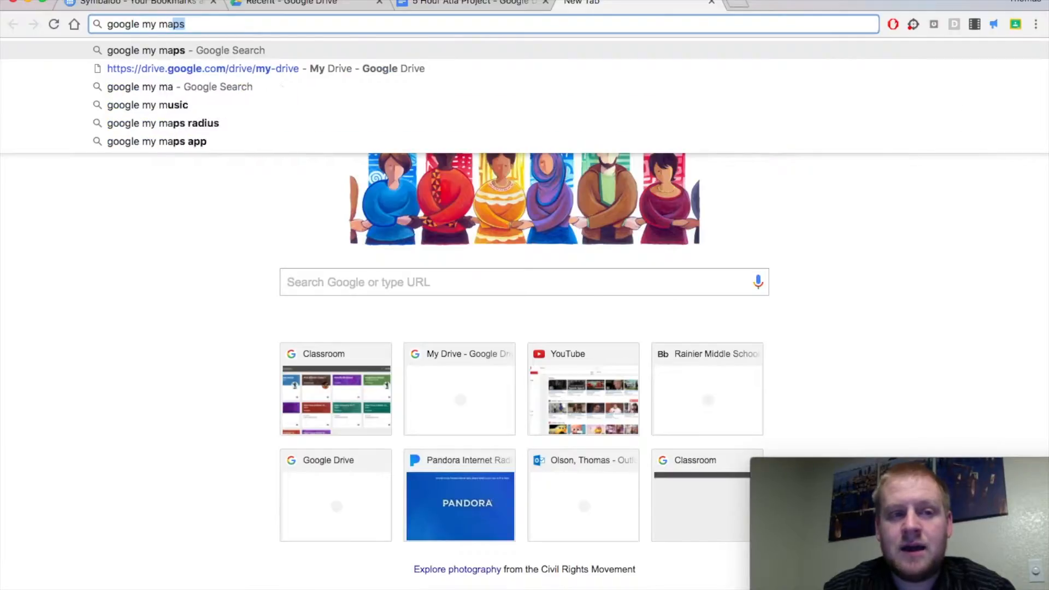
pyautogui.write('ps')
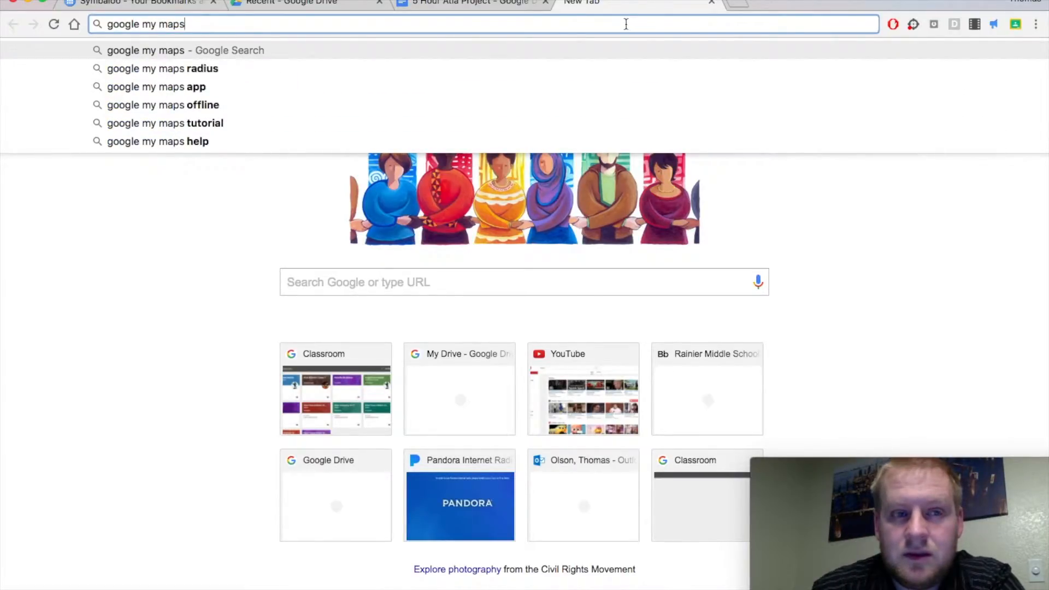
pyautogui.press('Return')
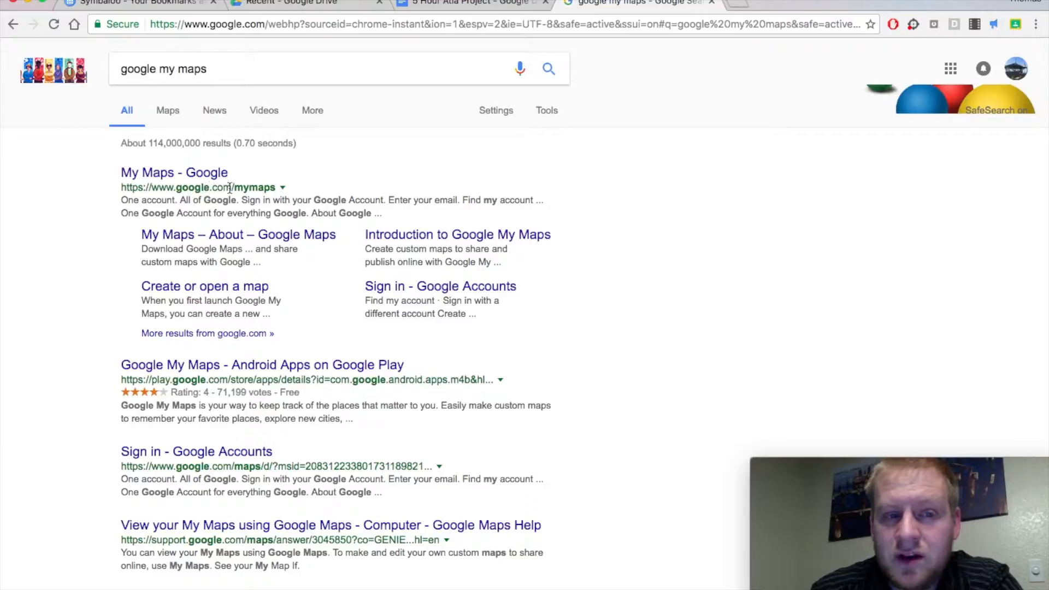
pyautogui.click(201, 175)
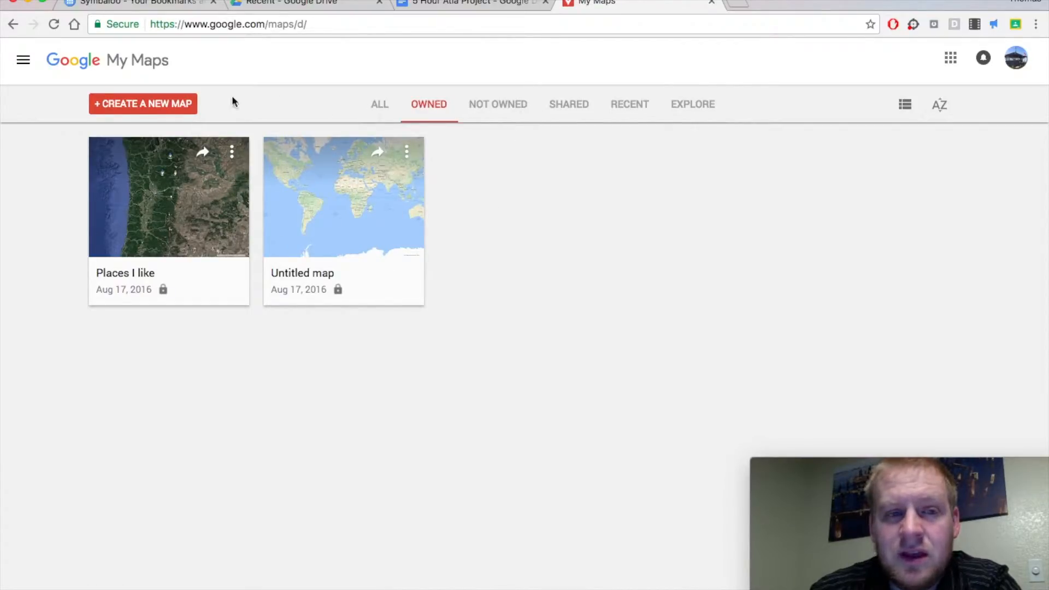
# Try to create a new map from the My Maps overview, and close that browser tab.
pyautogui.click(167, 114)
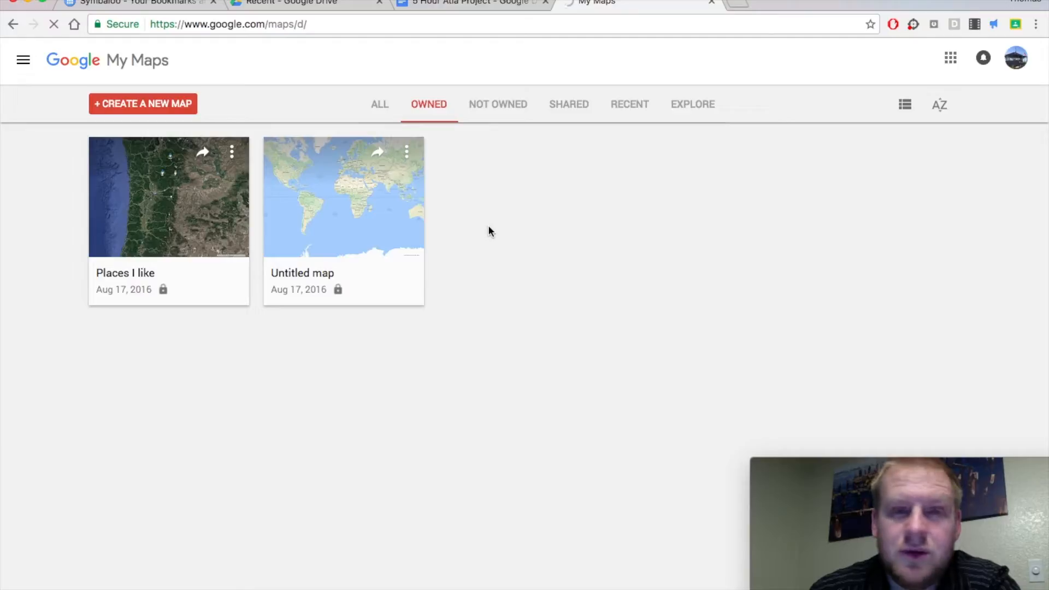
pyautogui.click(383, 103)
pyautogui.click(432, 107)
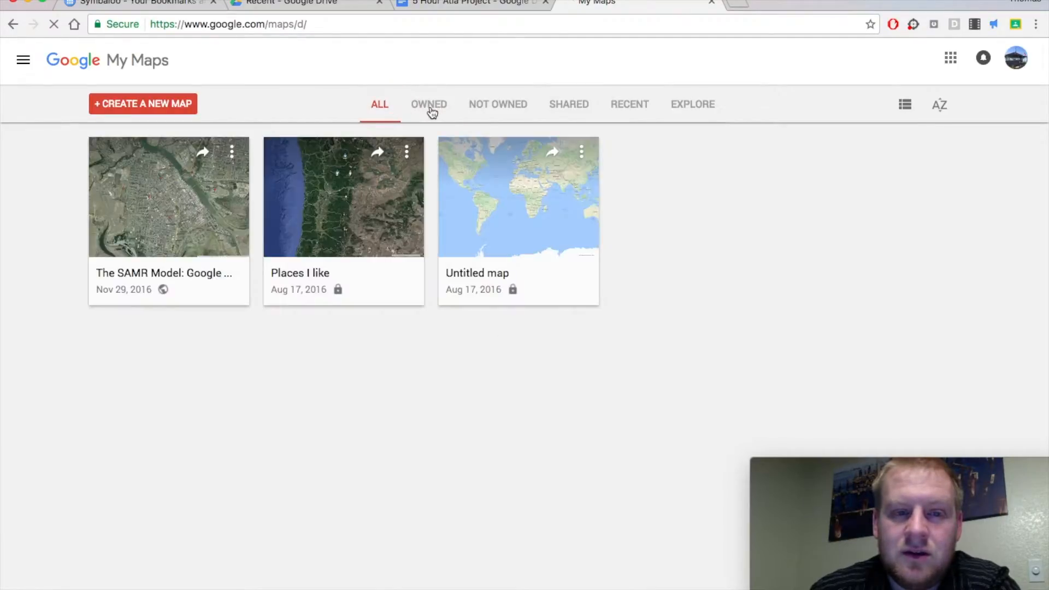
pyautogui.click(172, 112)
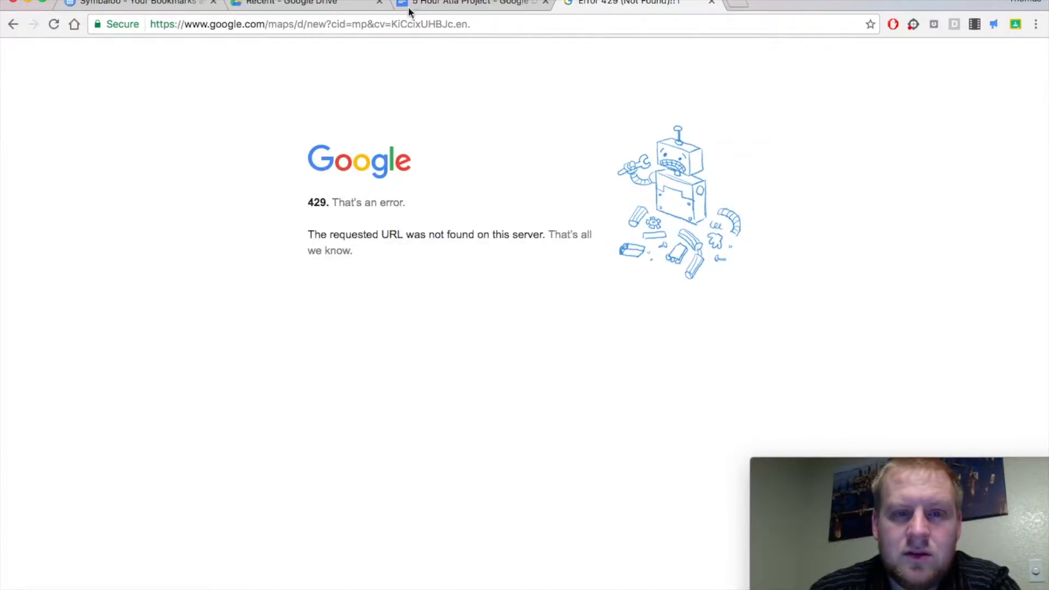
pyautogui.click(711, 3)
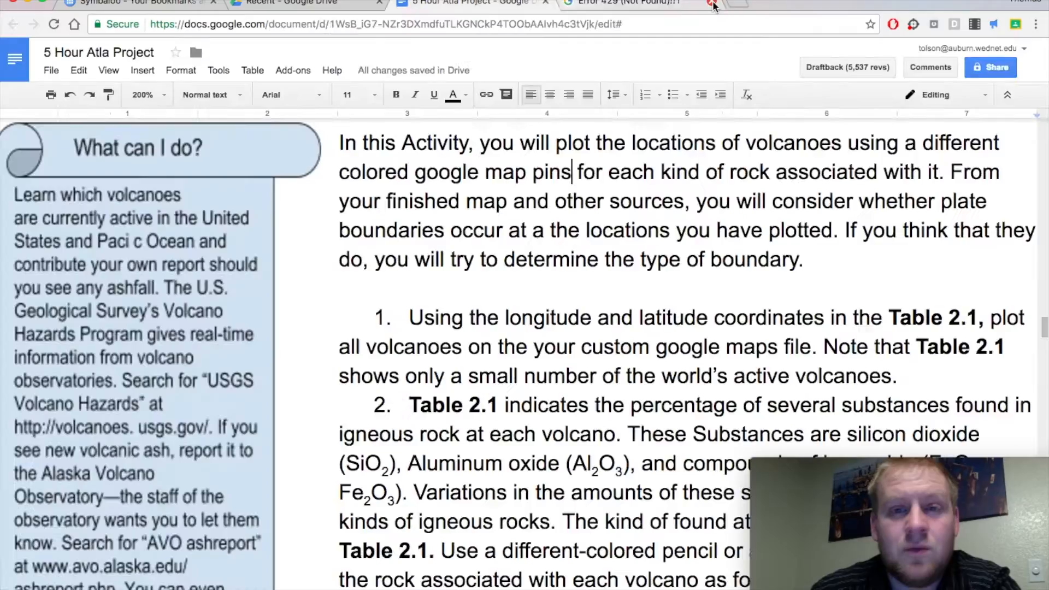
# Open My Maps in a fresh browser tab by searching for "google my maps" and create a new map.
pyautogui.press('super+t')
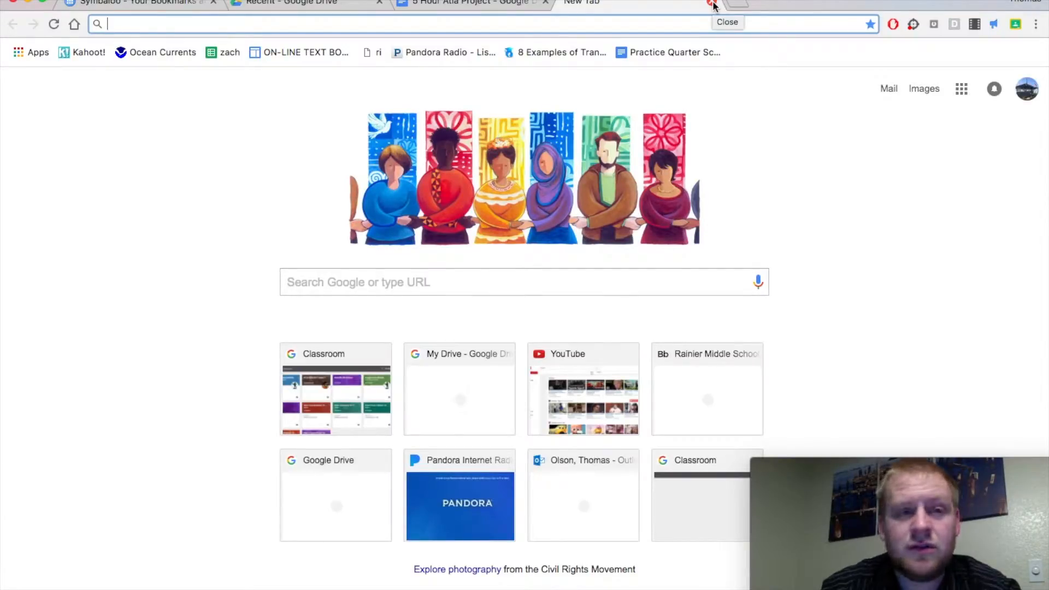
pyautogui.write('google my maps')
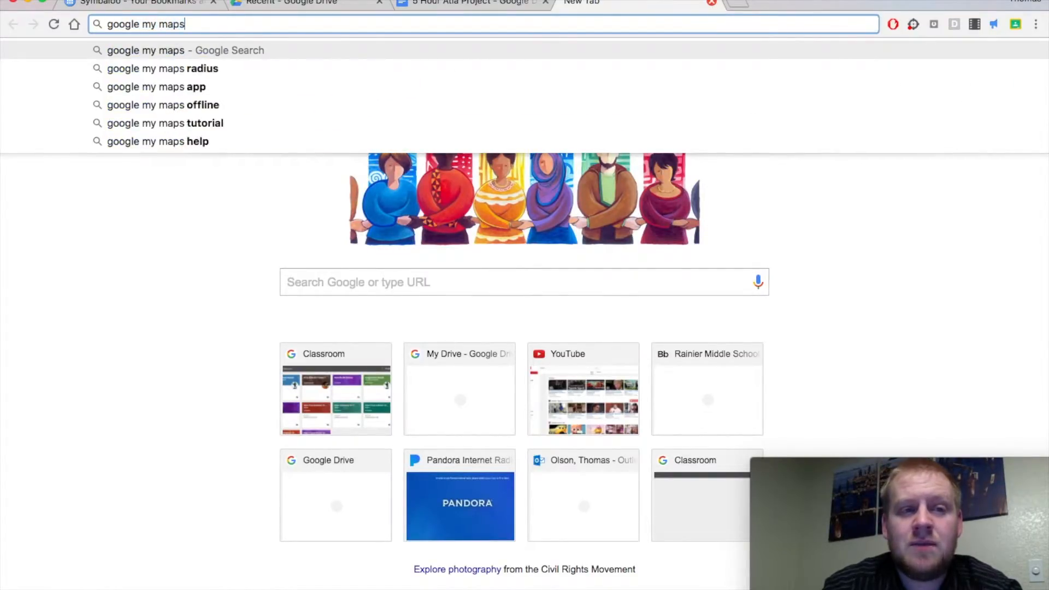
pyautogui.press('Return')
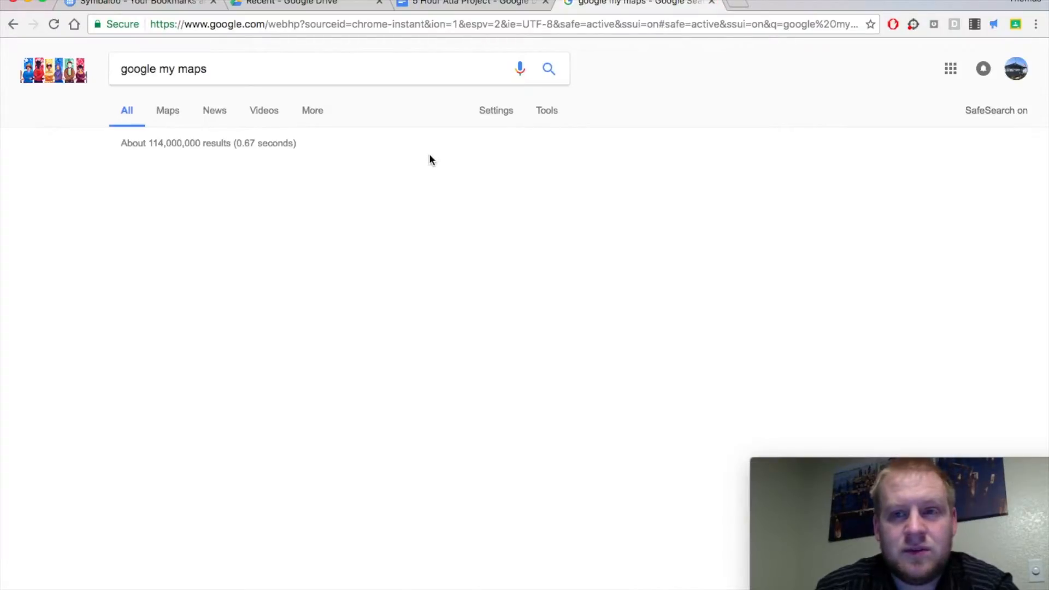
pyautogui.click(194, 175)
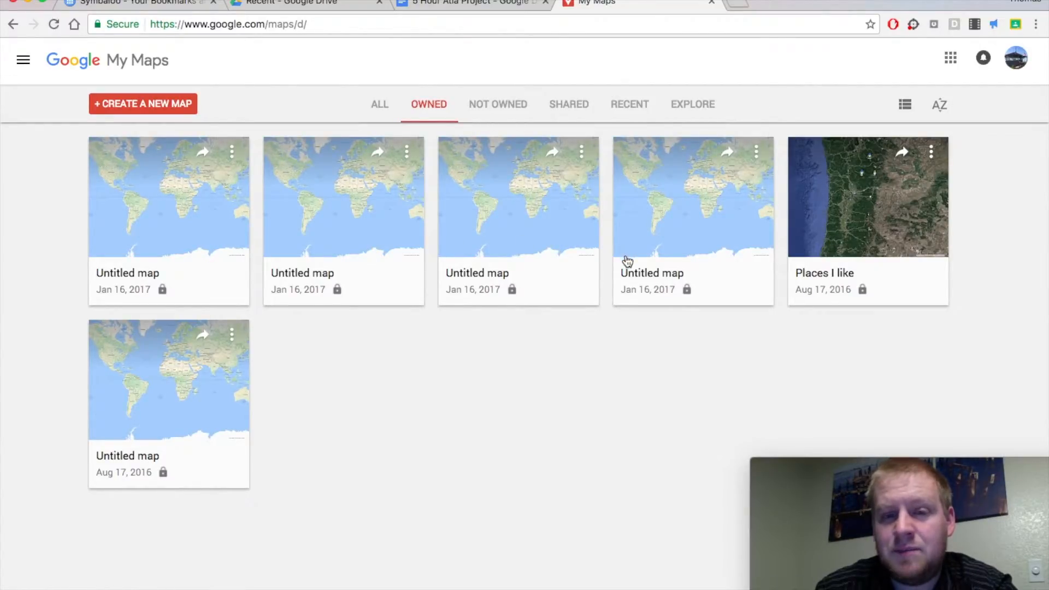
pyautogui.click(146, 109)
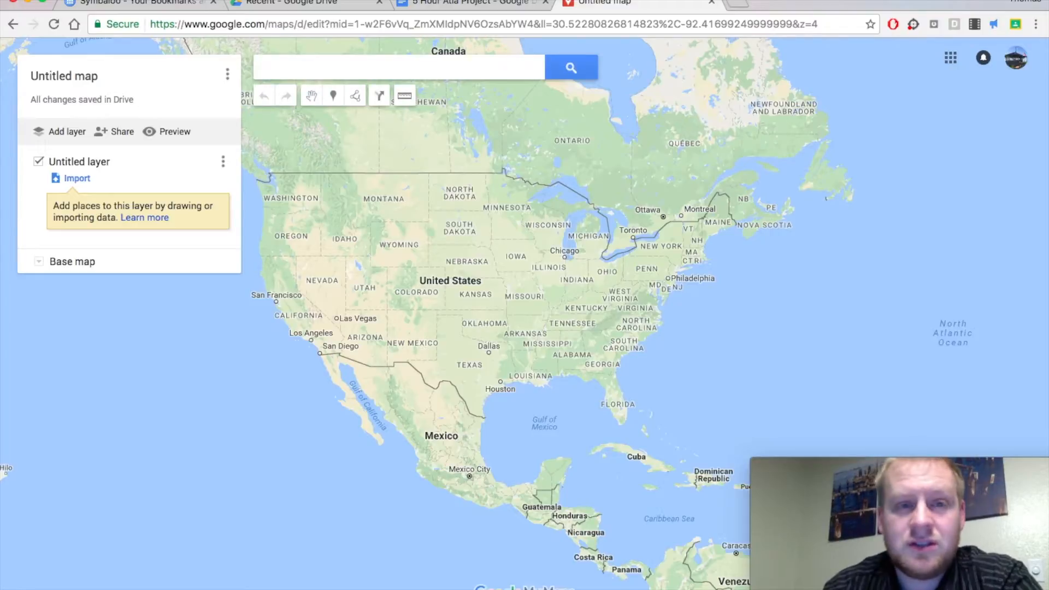
# In the 5 Hour Atla Project document, replace the word "pencil" with "pin" in instruction 2.
pyautogui.click(426, 3)
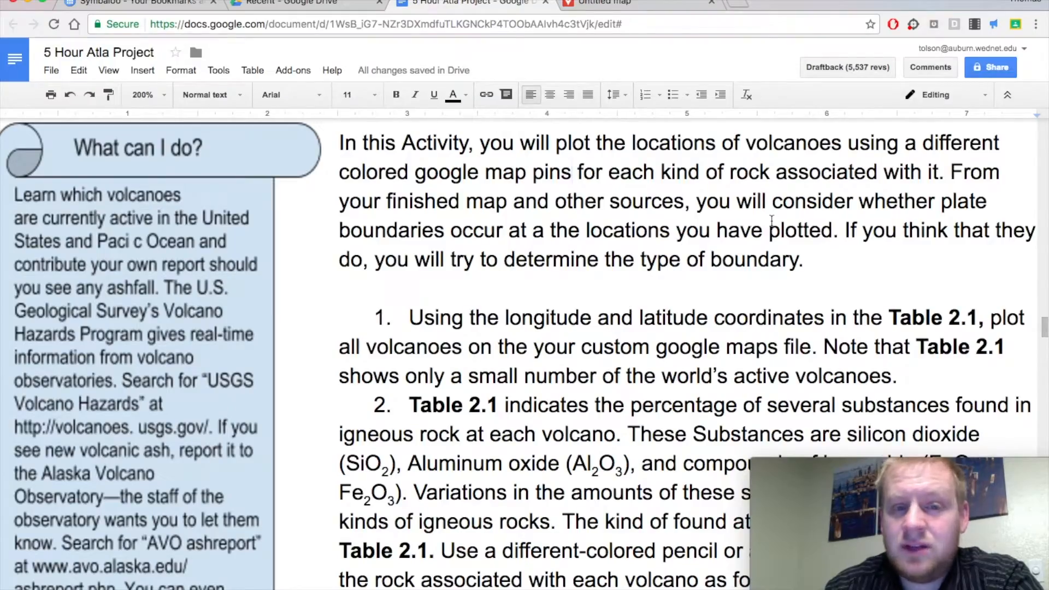
pyautogui.hscroll(1, 773, 219)
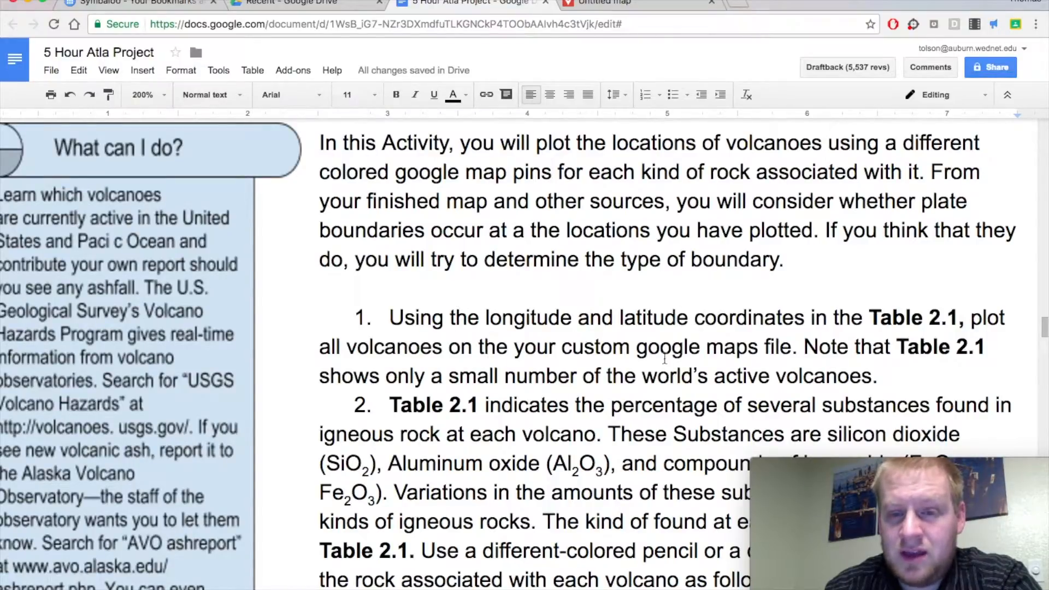
pyautogui.hscroll(1, 750, 352)
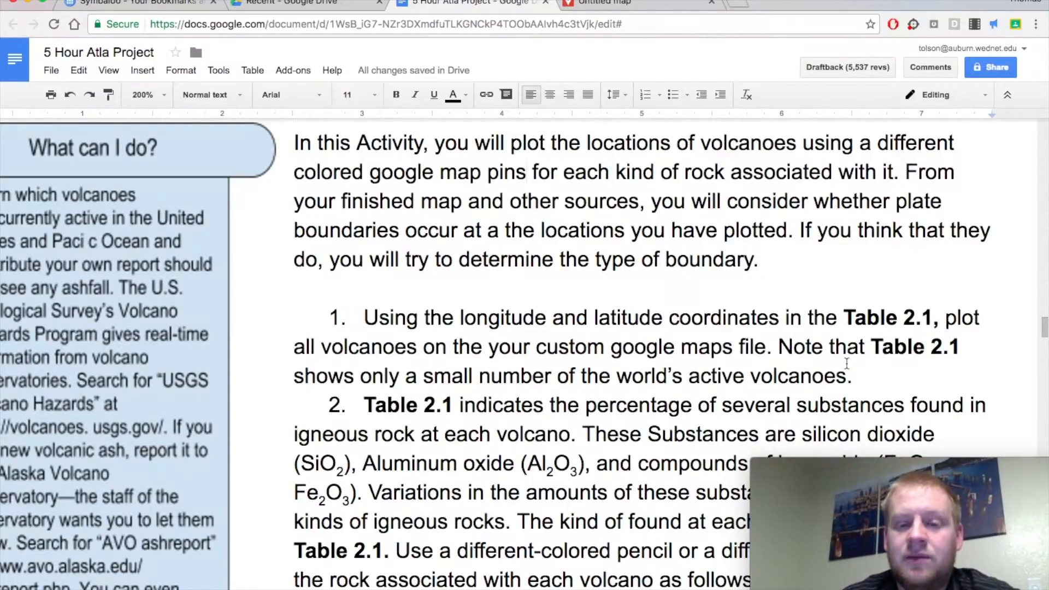
pyautogui.scroll(-1, 660, 402)
pyautogui.scroll(-1, 660, 402)
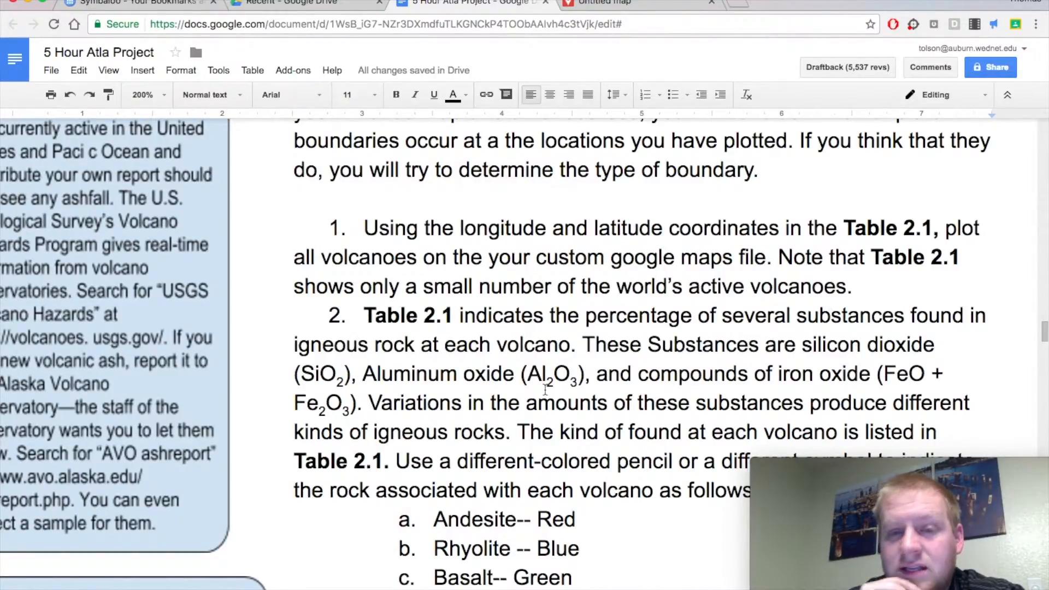
pyautogui.scroll(-2, 545, 389)
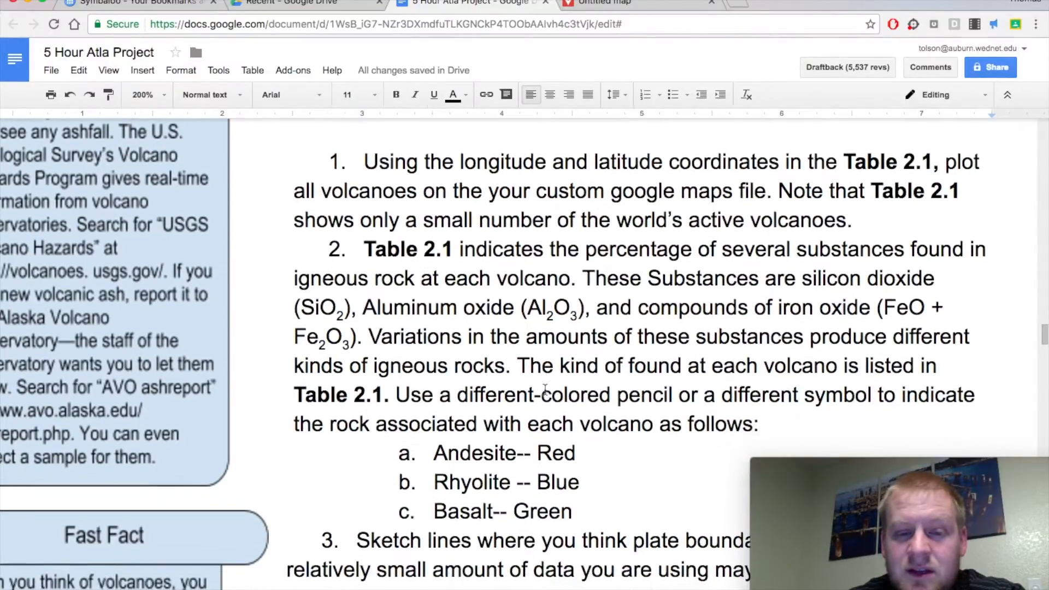
pyautogui.moveTo(410, 394); pyautogui.dragTo(546, 389)
pyautogui.doubleClick(645, 391)
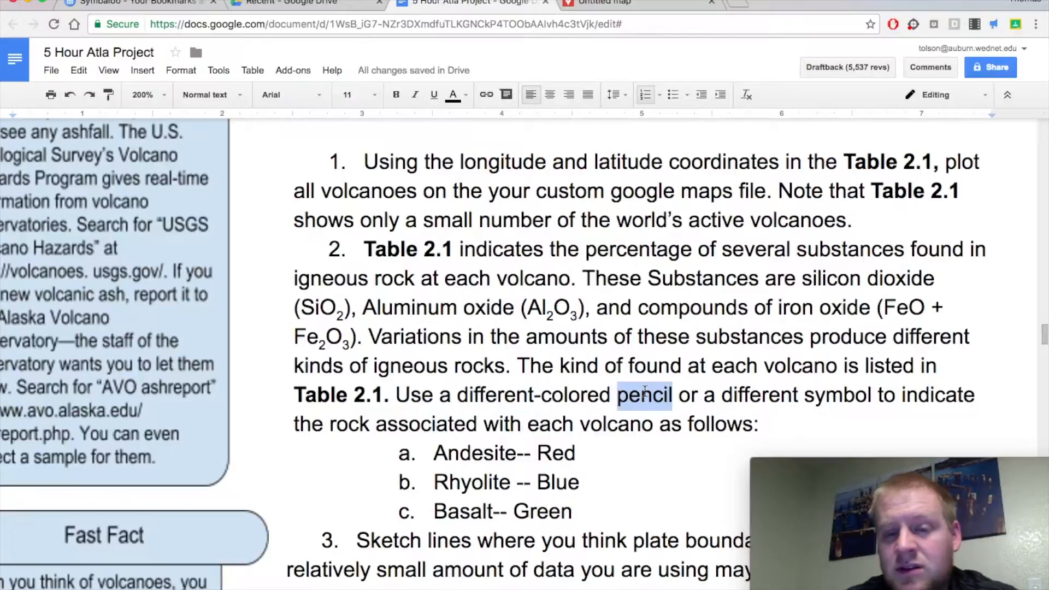
pyautogui.write('pin')
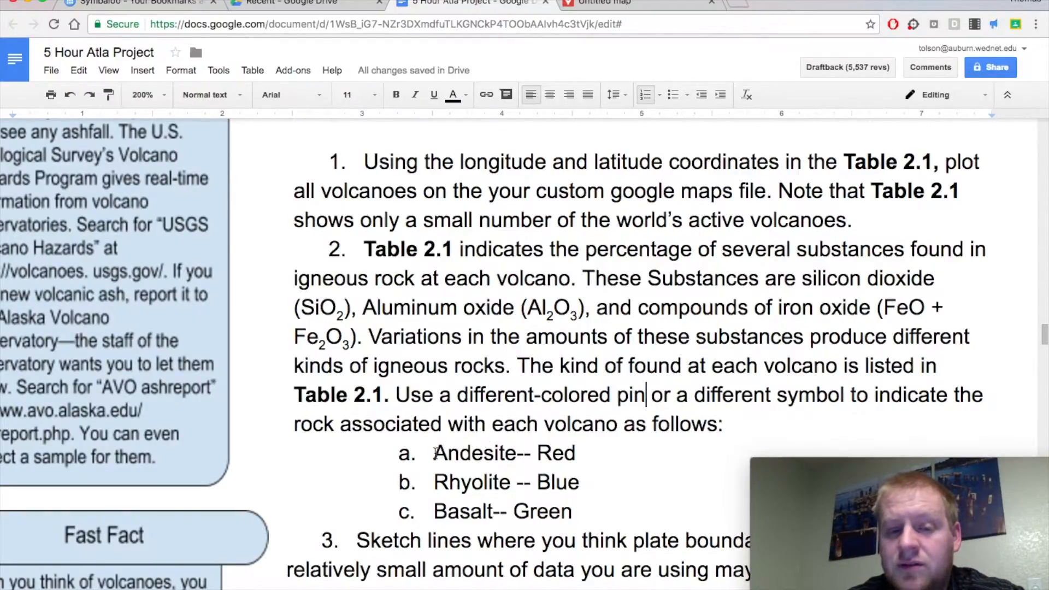
# Switch back to the new map, title it "Volcanoes Mapping", fill its description with a row of dots and save.
pyautogui.hscroll(-3, 435, 452)
pyautogui.hscroll(-2, 502, 452)
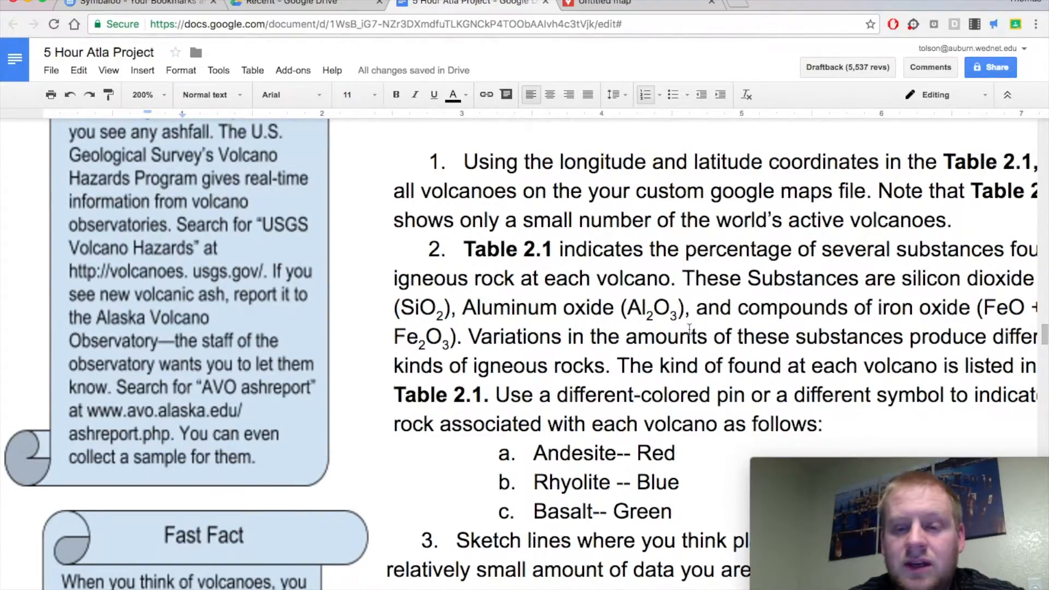
pyautogui.click(629, 7)
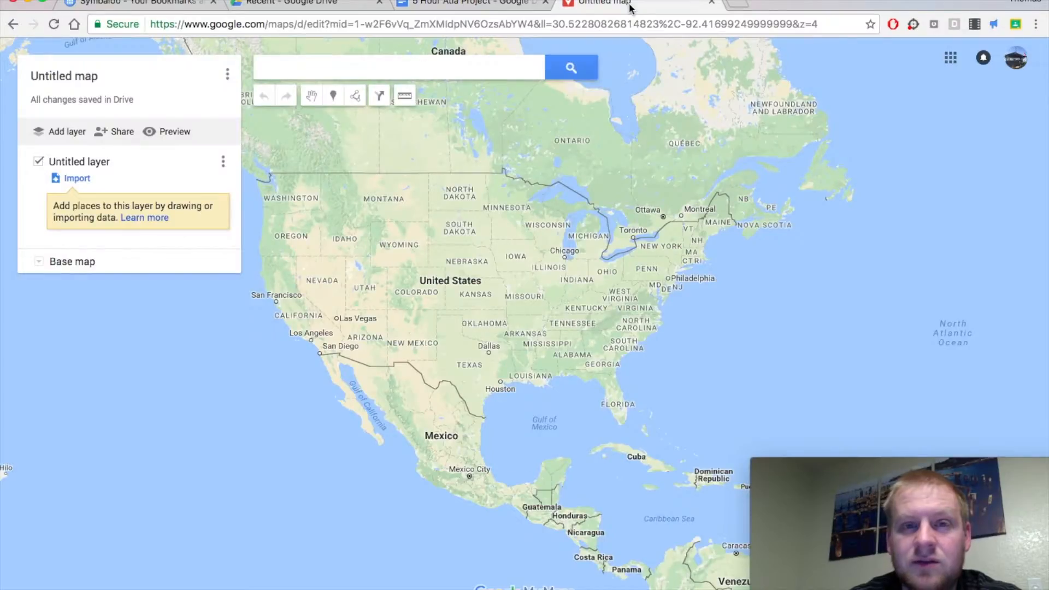
pyautogui.click(86, 77)
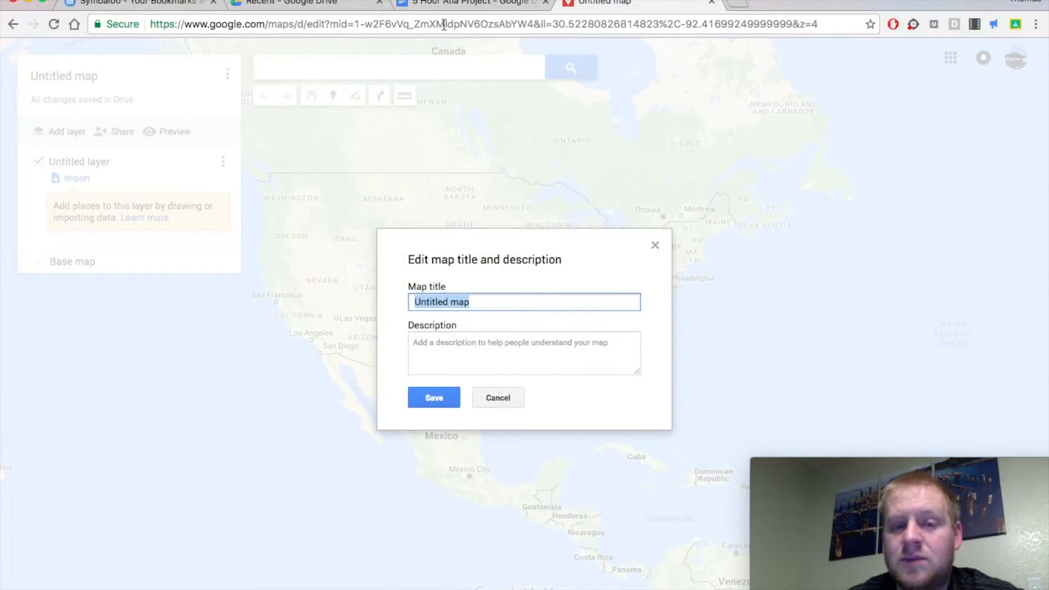
pyautogui.write('Volcanoes ')
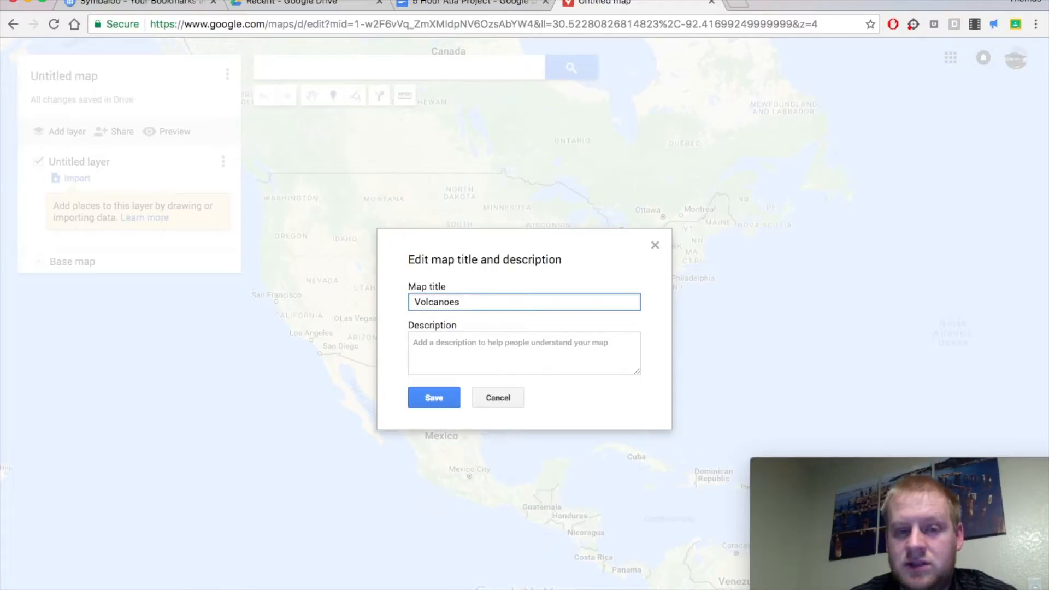
pyautogui.write('Mapping')
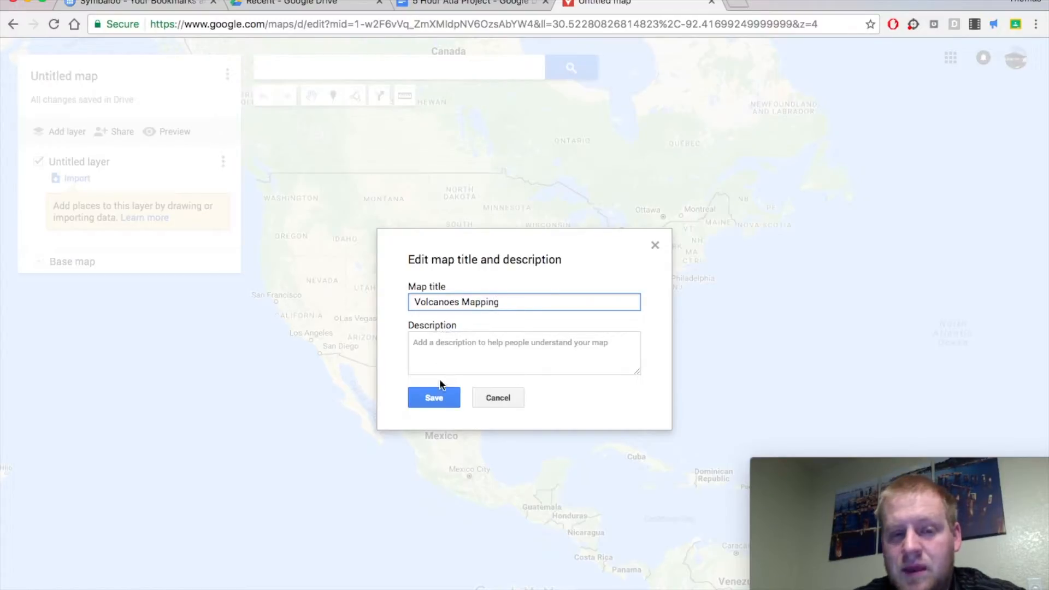
pyautogui.click(476, 339)
pyautogui.write('............................')
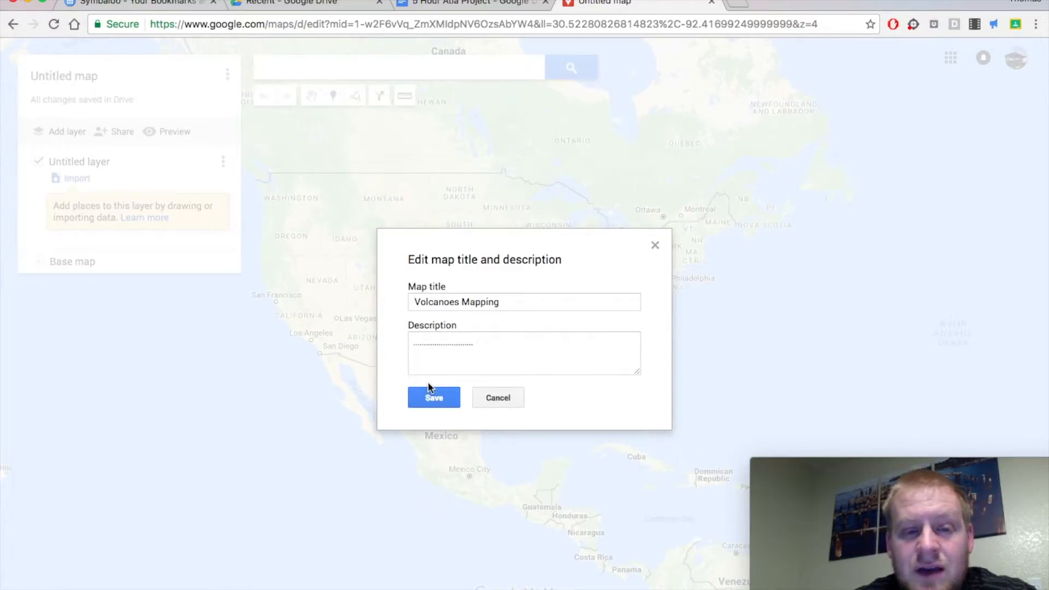
pyautogui.click(433, 398)
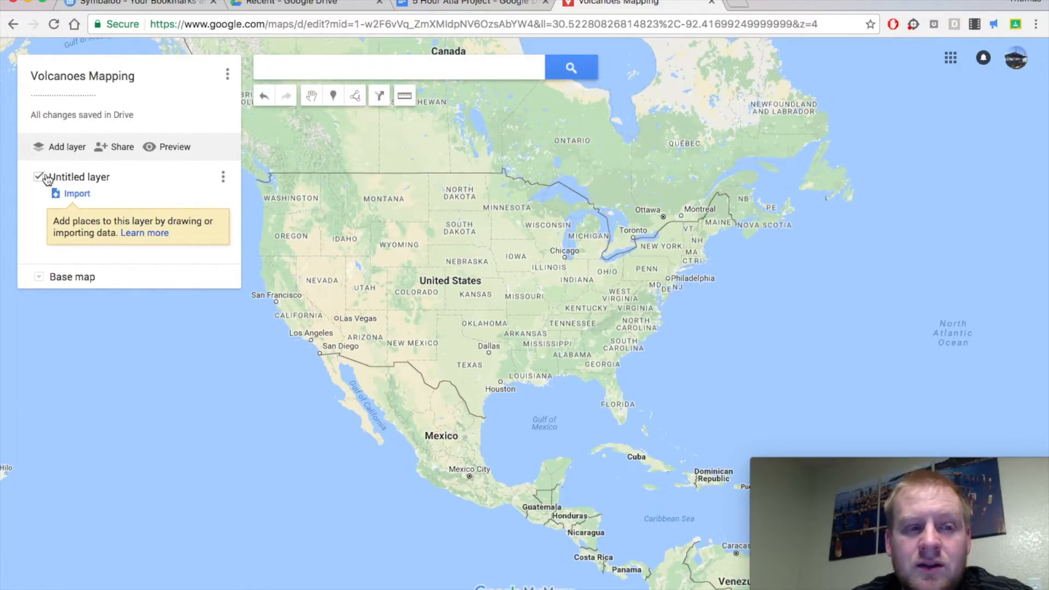
# Rename the untitled layer as "Andesite", taking the rock name from list item a in the 5 Hour Atla Project document.
pyautogui.click(72, 177)
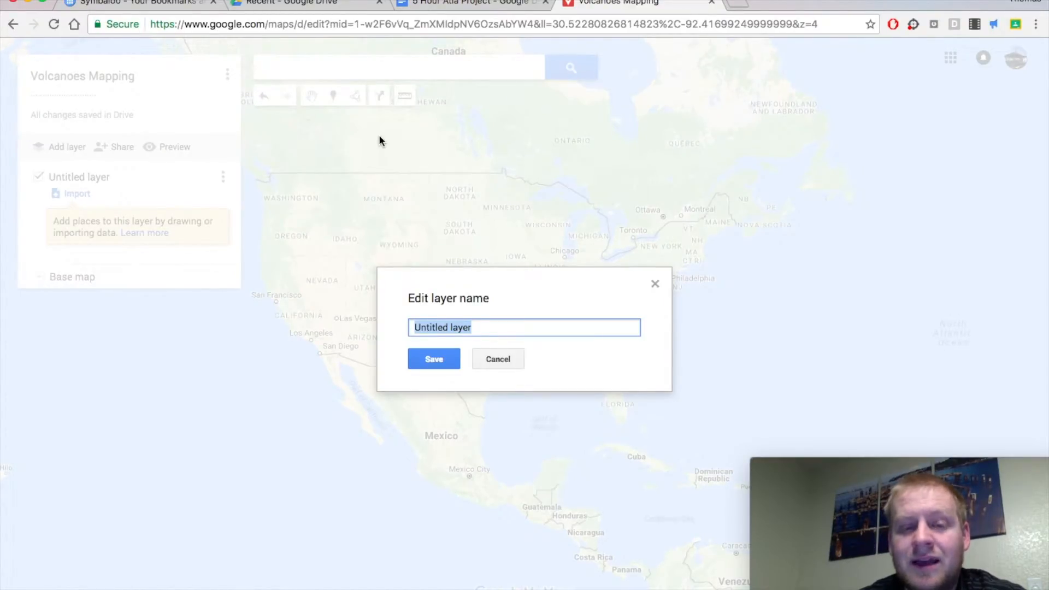
pyautogui.click(475, 2)
pyautogui.scroll(-1, 549, 404)
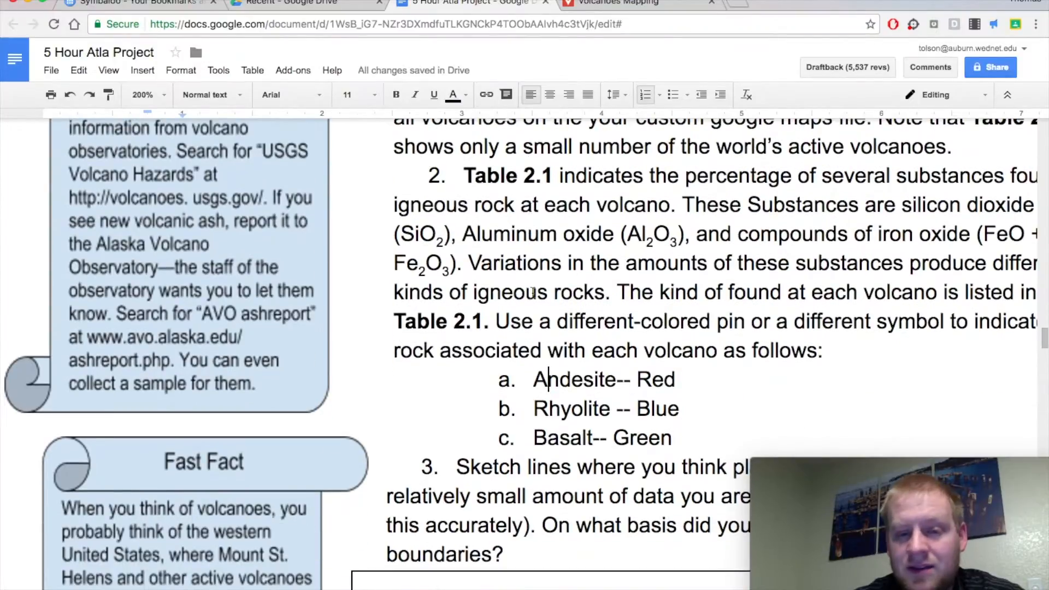
pyautogui.doubleClick(572, 381)
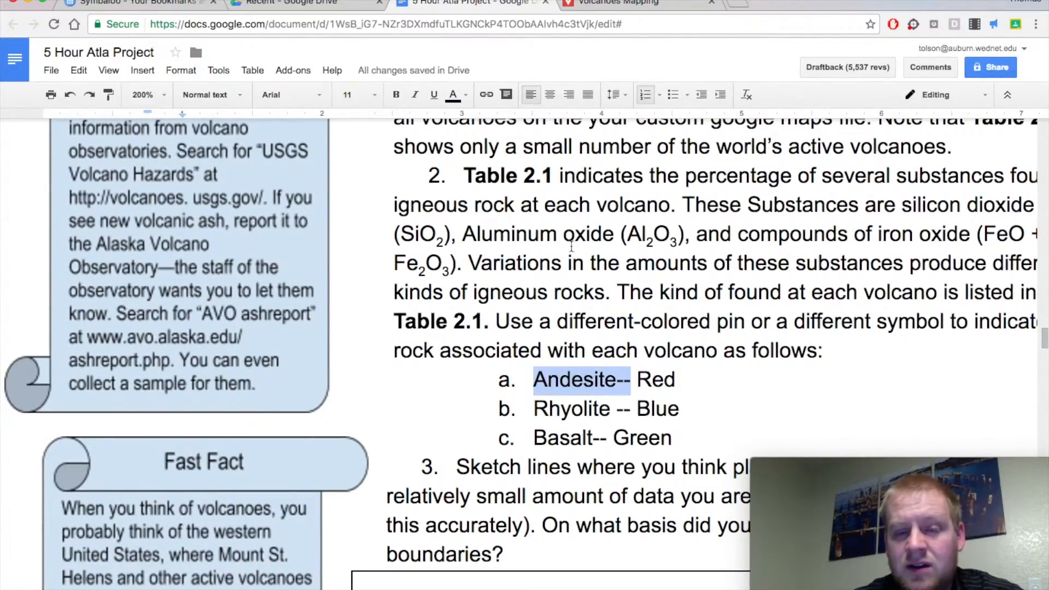
pyautogui.click(617, 2)
pyautogui.write('Andesite–')
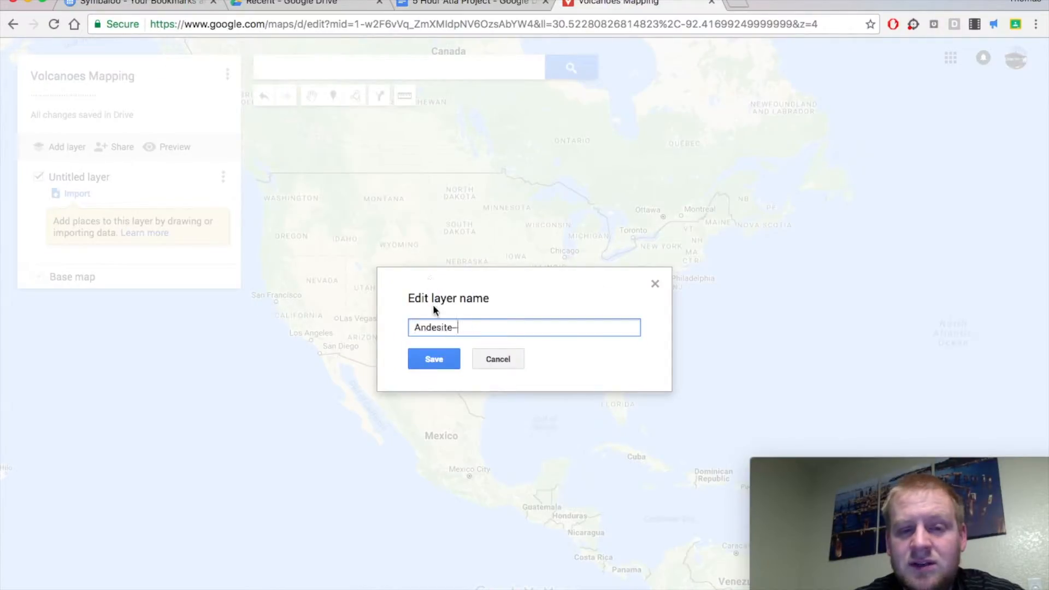
pyautogui.click(417, 365)
# Add a second map layer and name it "Rhyolite", copying the name from list item b in the project document.
pyautogui.click(62, 148)
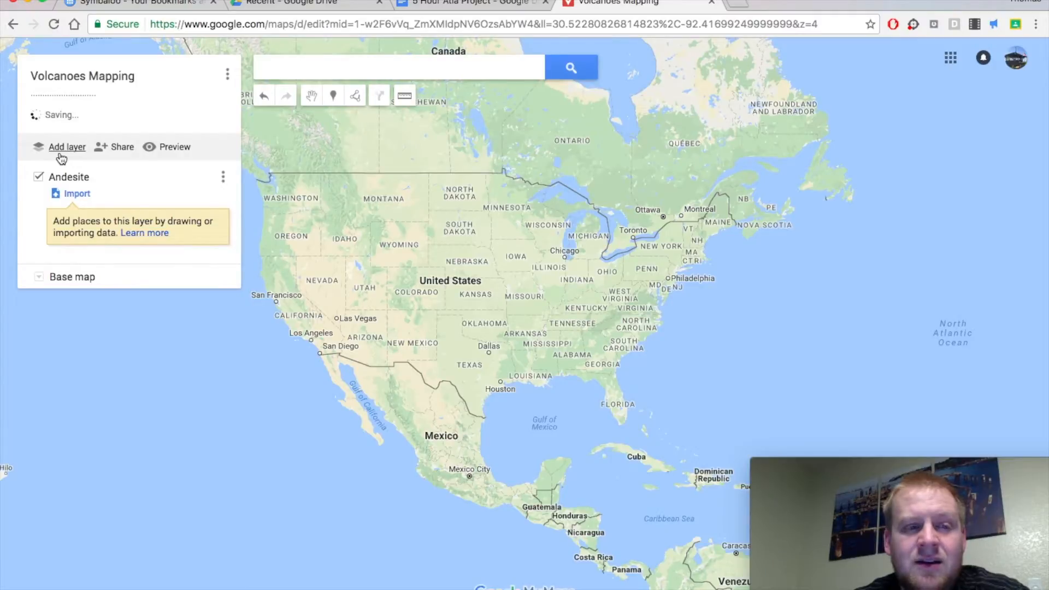
pyautogui.click(471, 9)
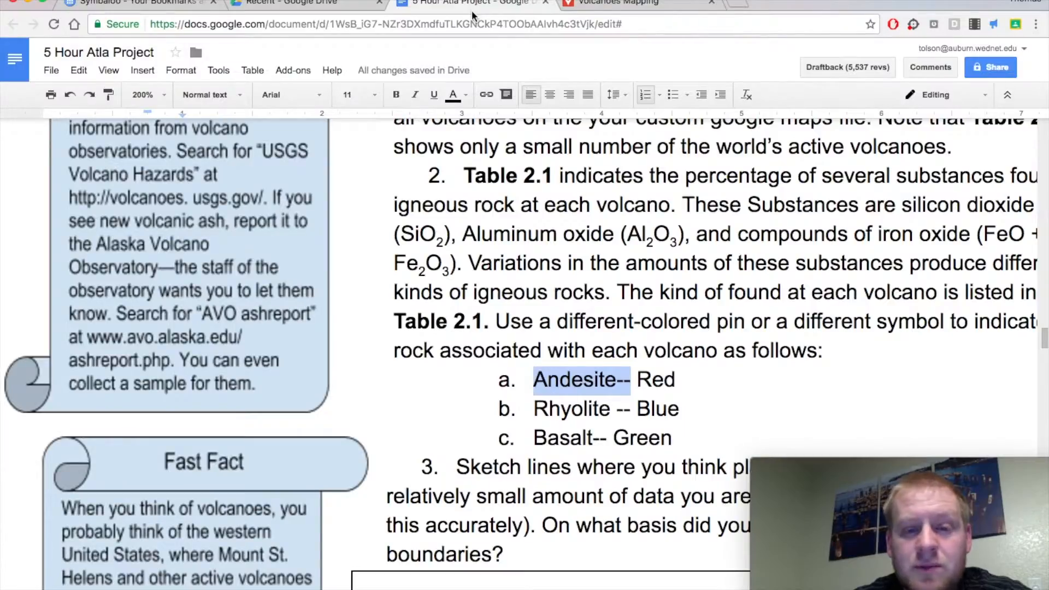
pyautogui.click(579, 407)
pyautogui.doubleClick(578, 408)
pyautogui.press('super+c')
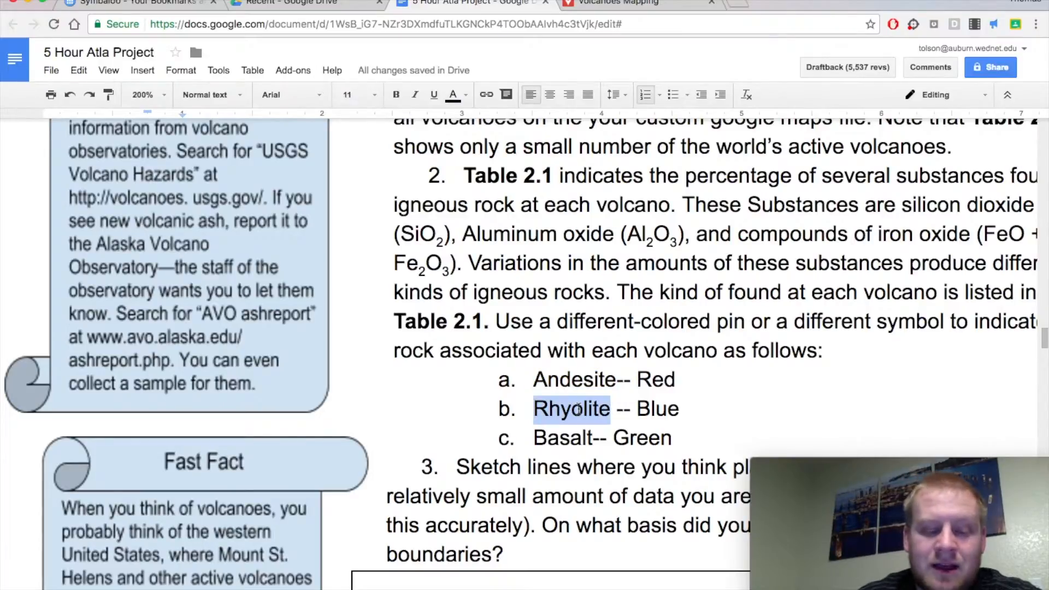
pyautogui.click(644, 7)
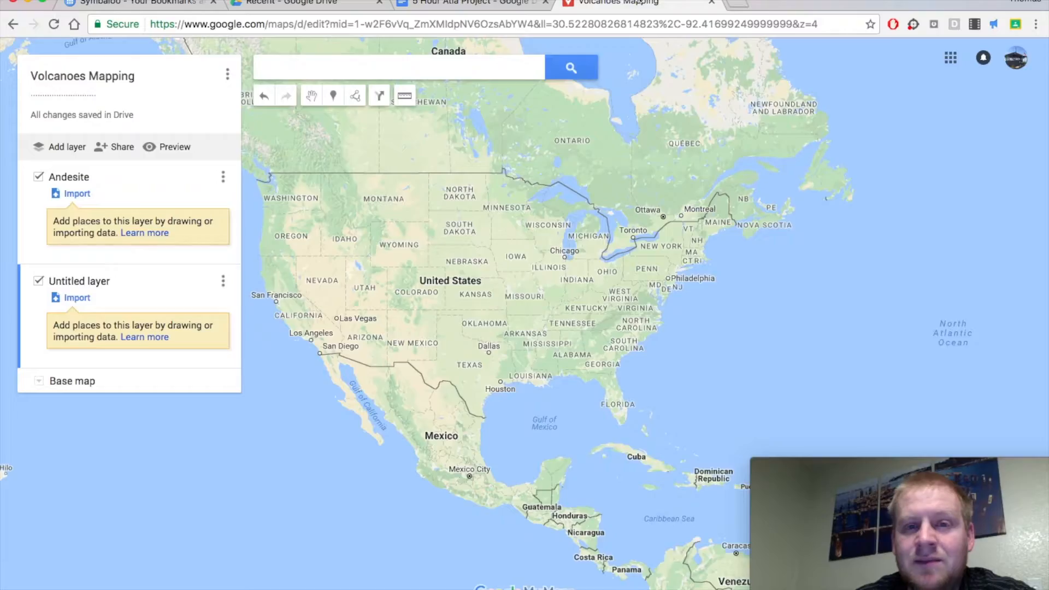
pyautogui.click(71, 283)
pyautogui.press('super+v')
pyautogui.press('Return')
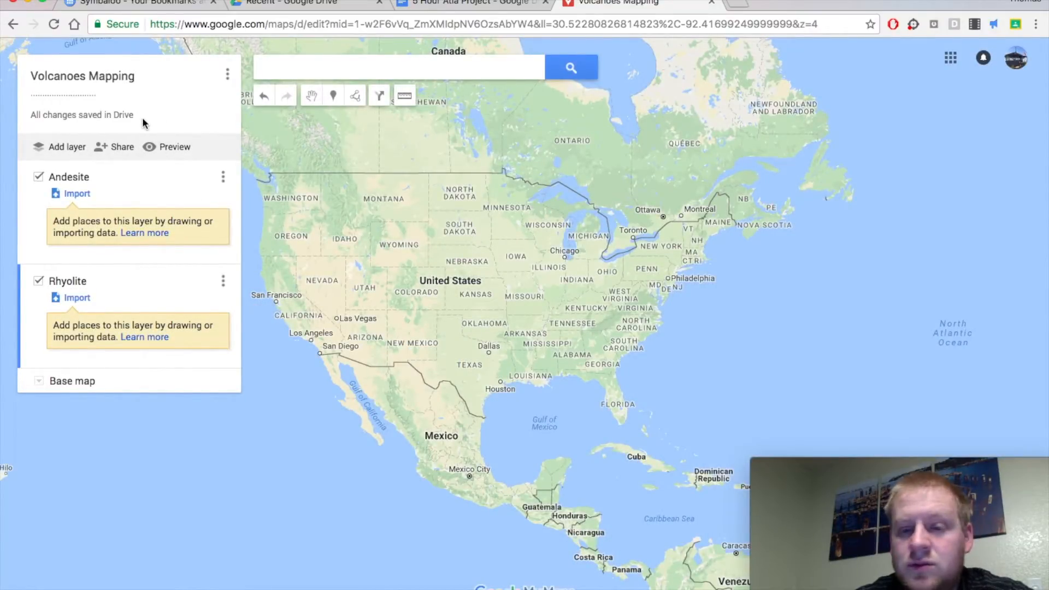
# Add a third layer named "Basalt--", copied from list item c in the project document, and make Andesite the active layer.
pyautogui.moveTo(36, 113); pyautogui.dragTo(137, 114)
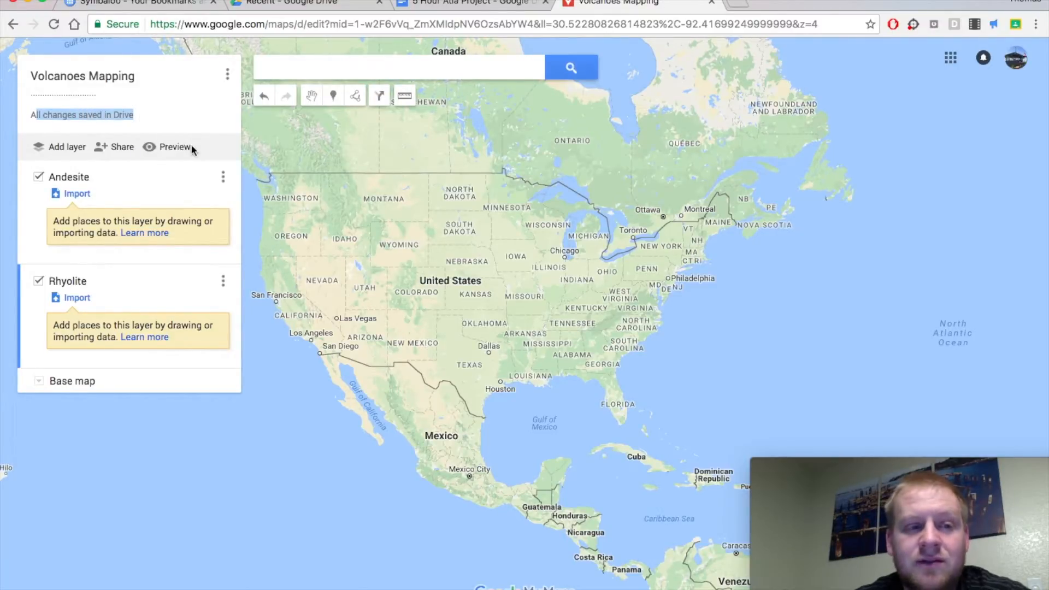
pyautogui.click(57, 147)
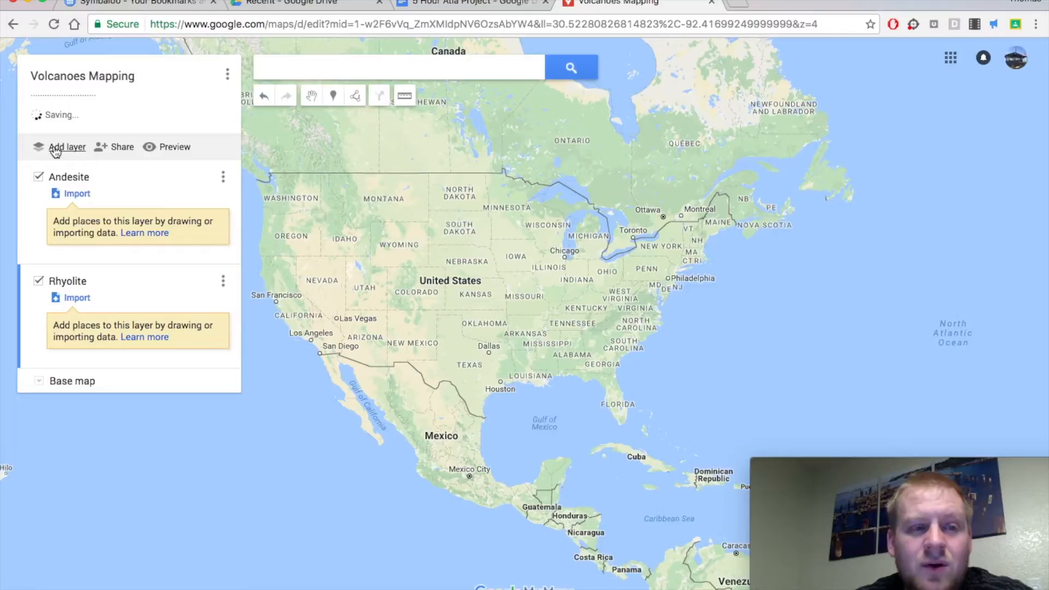
pyautogui.click(459, 7)
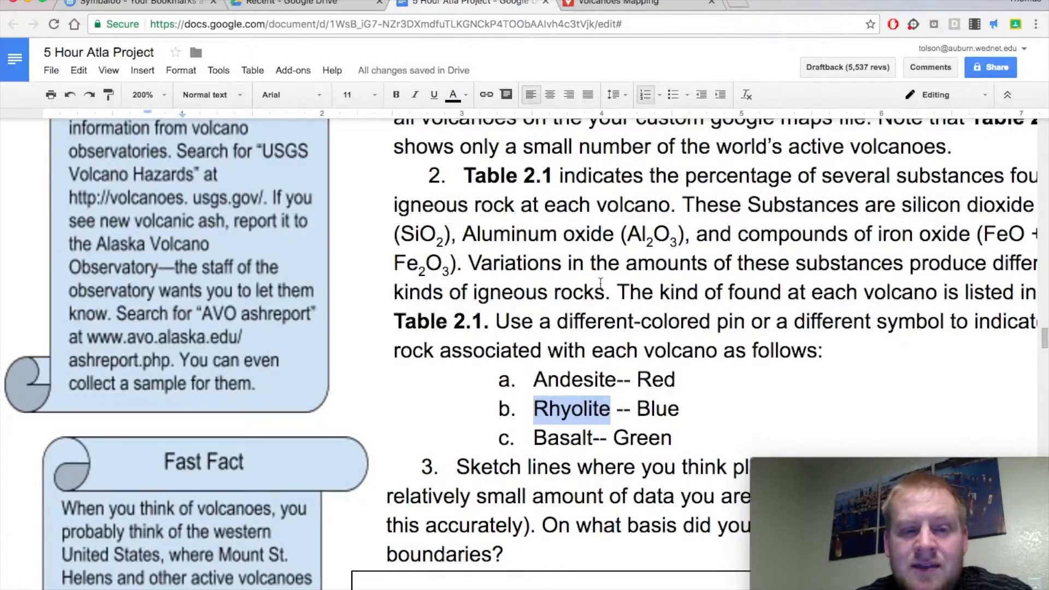
pyautogui.doubleClick(574, 436)
pyautogui.hotkey('ctrl', 'c')
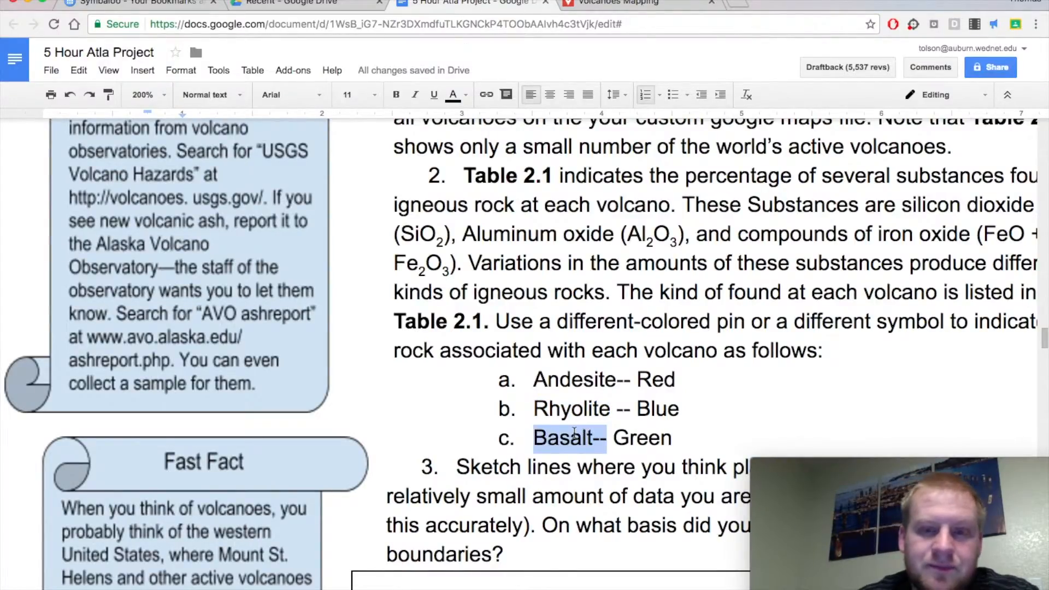
pyautogui.click(633, 5)
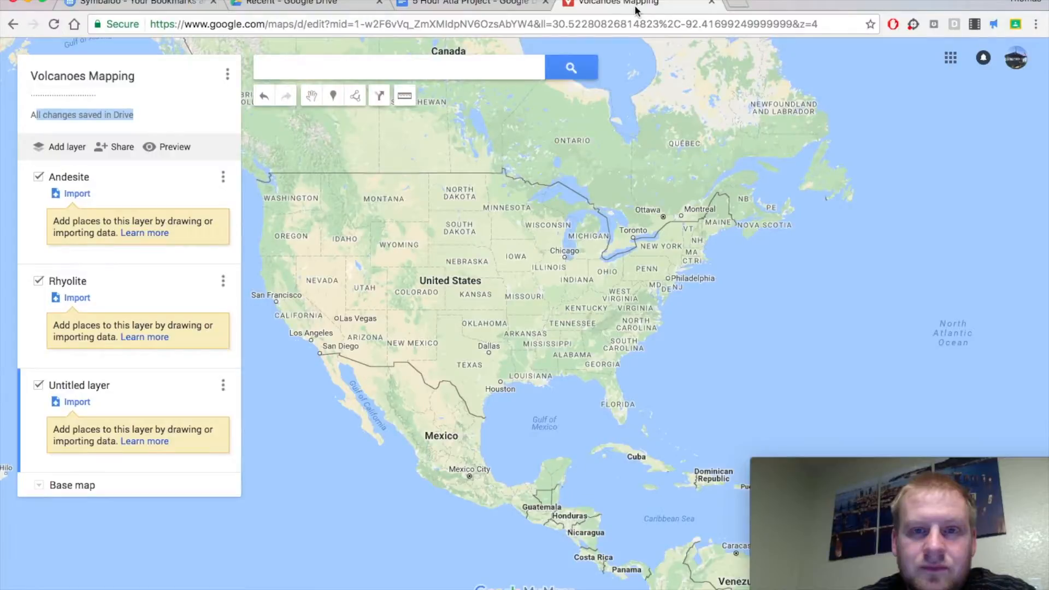
pyautogui.click(96, 385)
pyautogui.hotkey('ctrl', 'v')
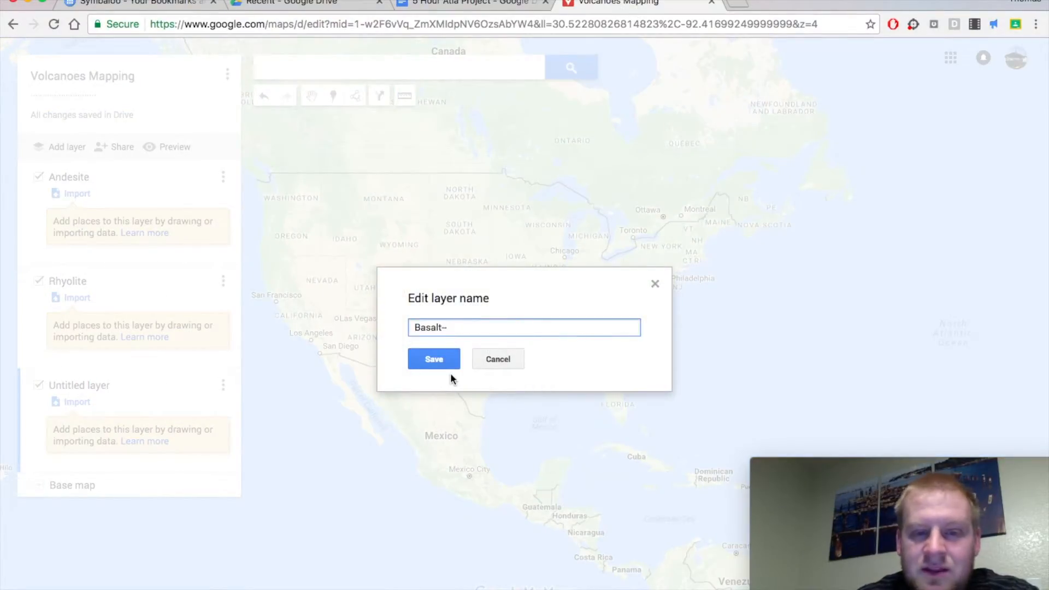
pyautogui.click(444, 353)
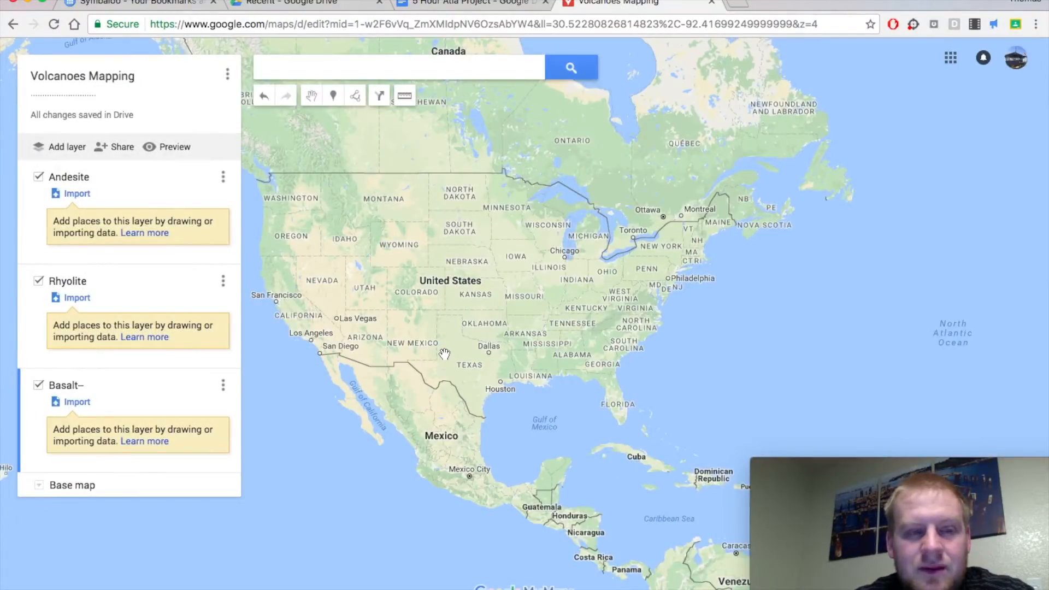
pyautogui.moveTo(78, 223); pyautogui.dragTo(172, 227)
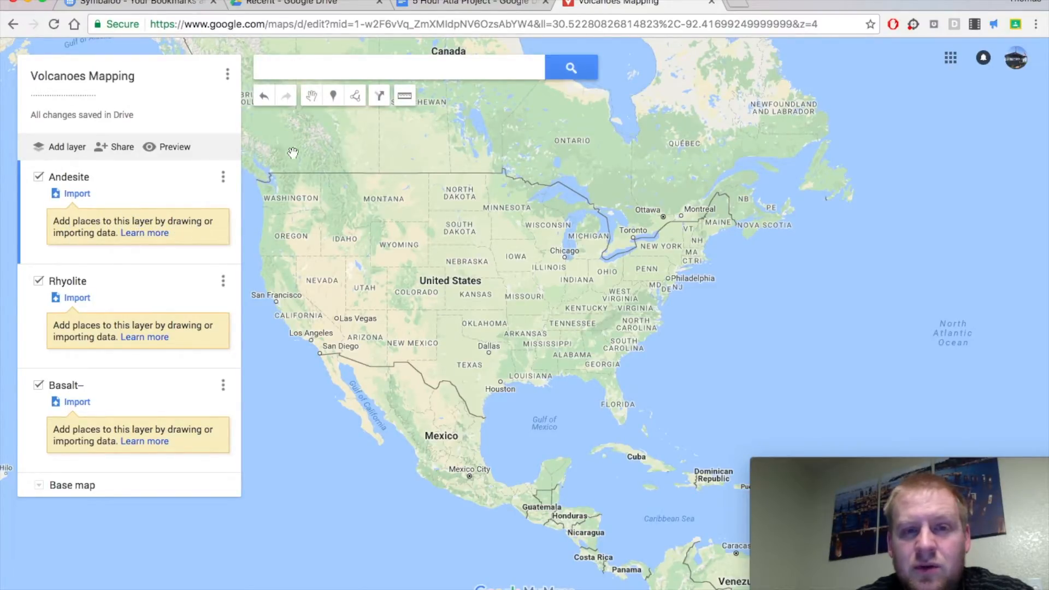
# Return to the project document and examine the plotting instructions and the Mt. Rainier, WA row of the volcano table.
pyautogui.click(494, 5)
pyautogui.scroll(3, 670, 210)
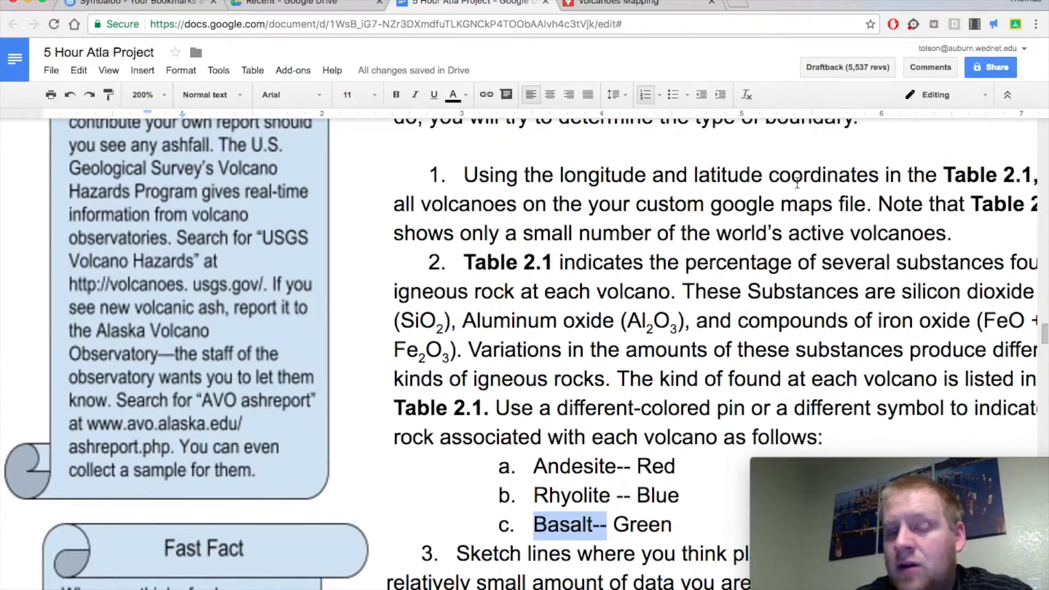
pyautogui.hscroll(3, 834, 165)
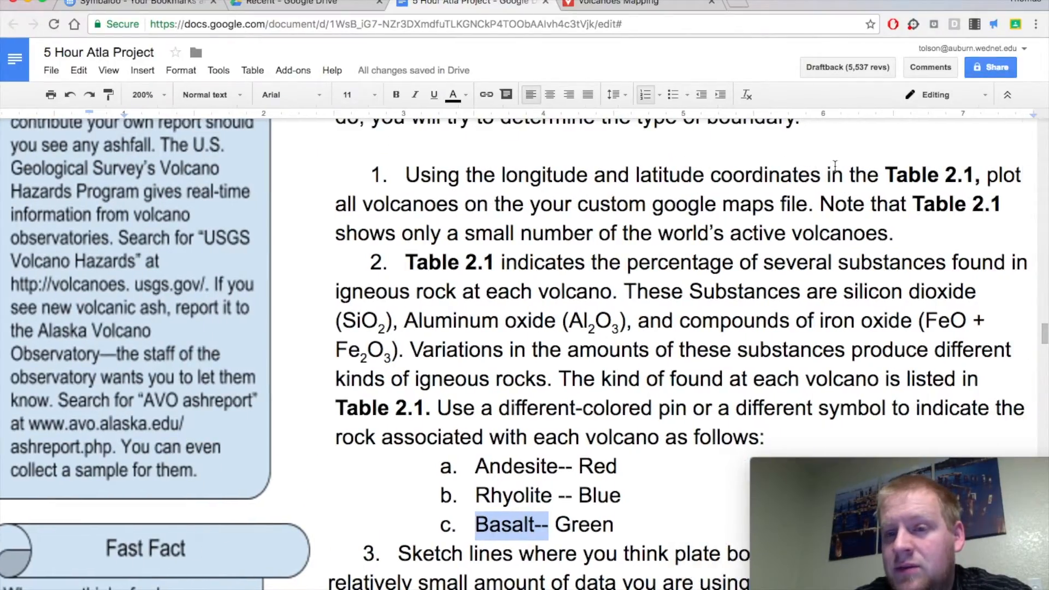
pyautogui.scroll(-20, 835, 165)
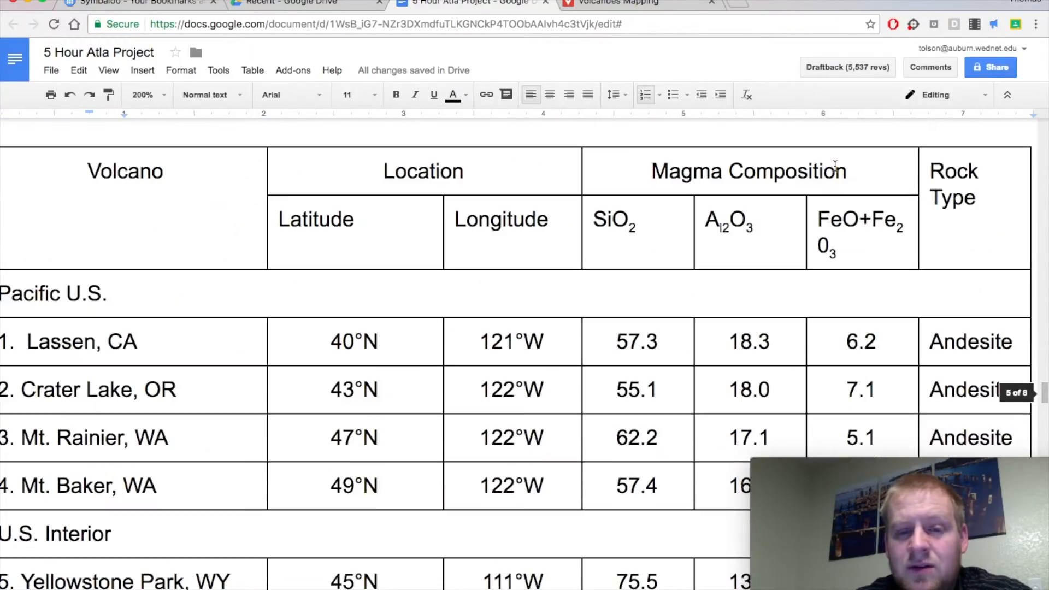
pyautogui.hscroll(-1, 835, 165)
pyautogui.hscroll(2, 835, 165)
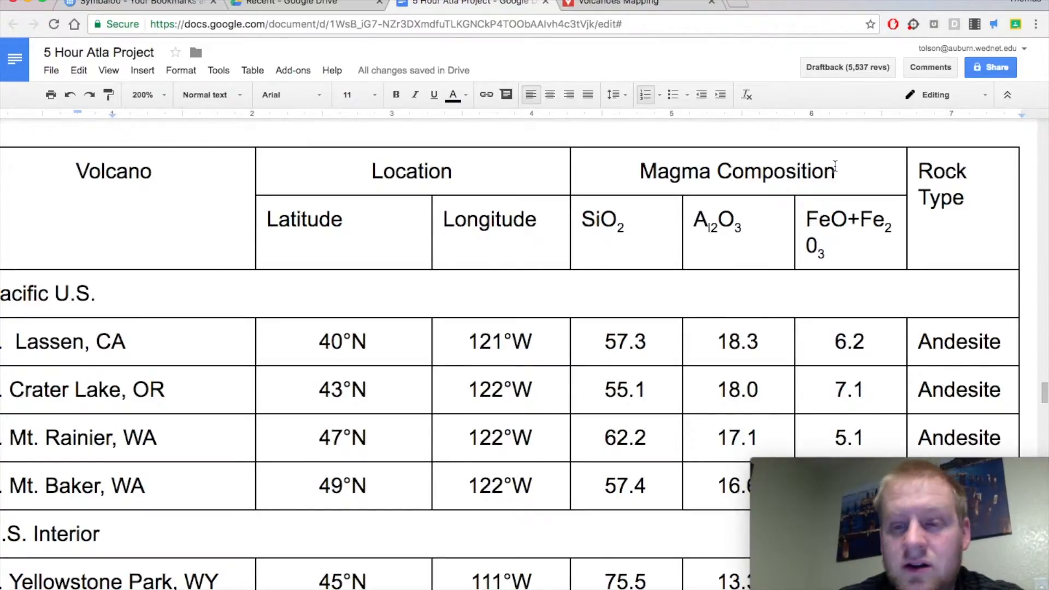
pyautogui.hscroll(-2, 206, 346)
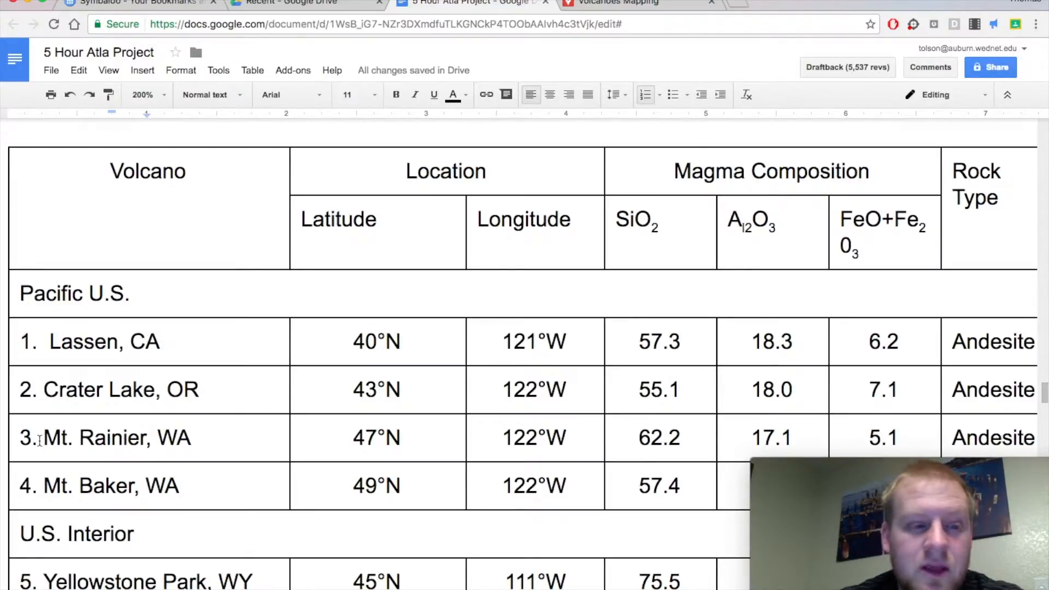
pyautogui.moveTo(40, 440); pyautogui.dragTo(200, 440)
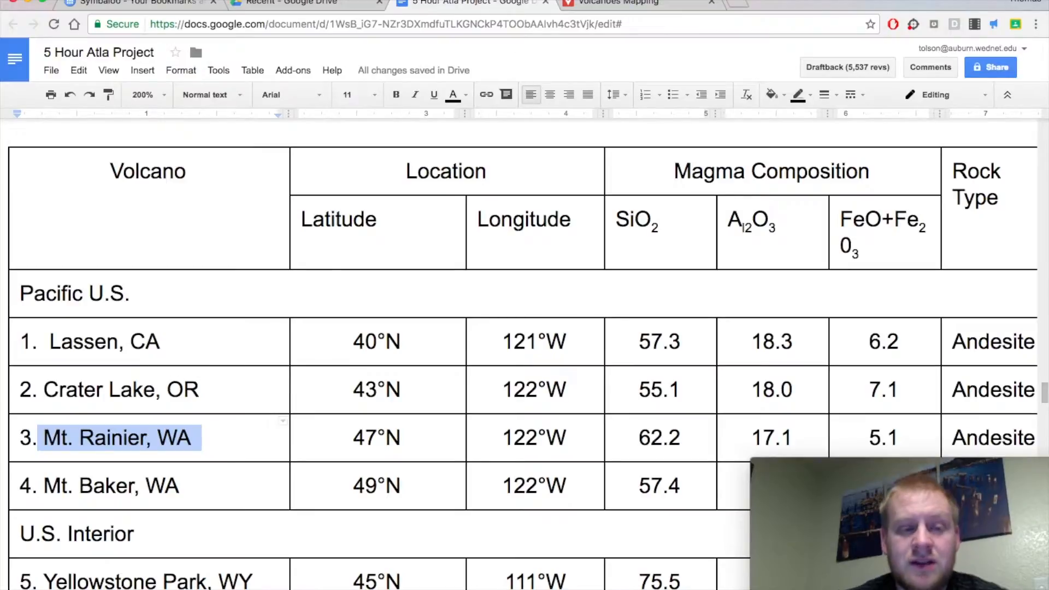
# Switch back to the Volcanoes Mapping map, search for "Mt. Rainier", choose Mount Rainier in Pierce County, WA, and close its info card.
pyautogui.click(645, 3)
pyautogui.click(399, 68)
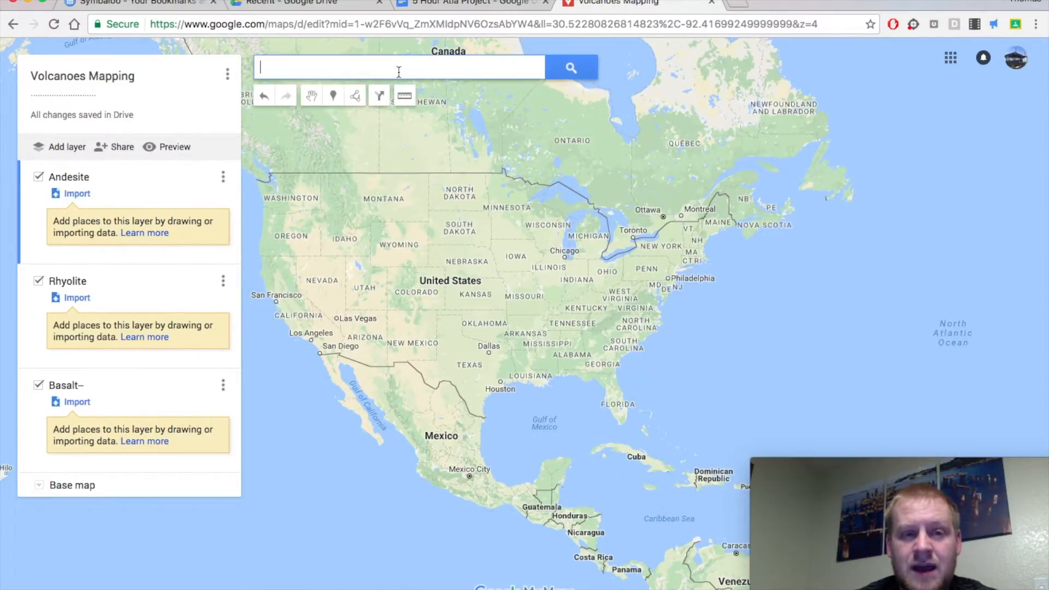
pyautogui.write('Mt. Rainier')
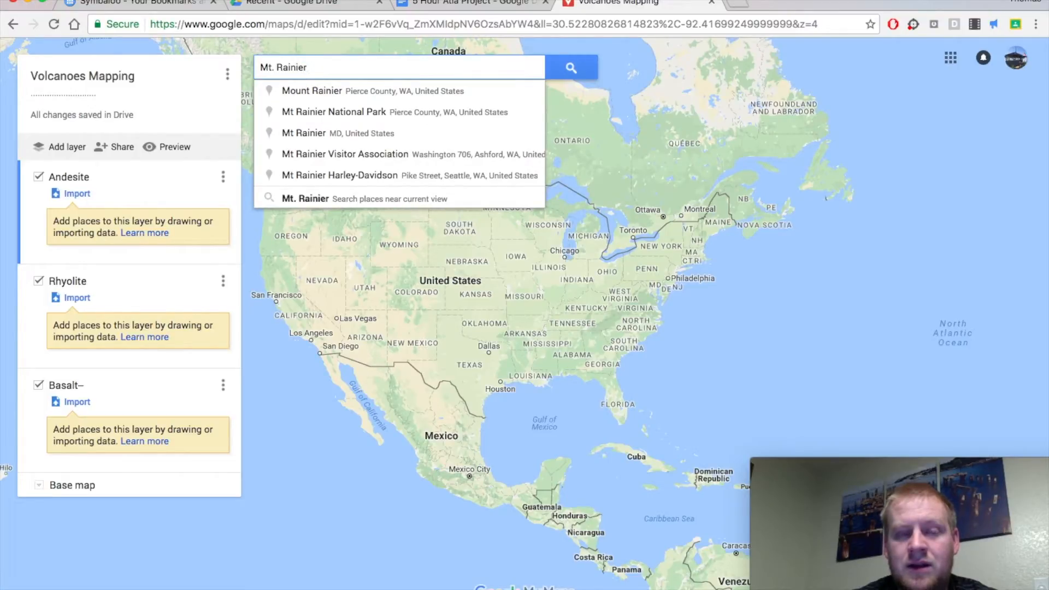
pyautogui.click(325, 101)
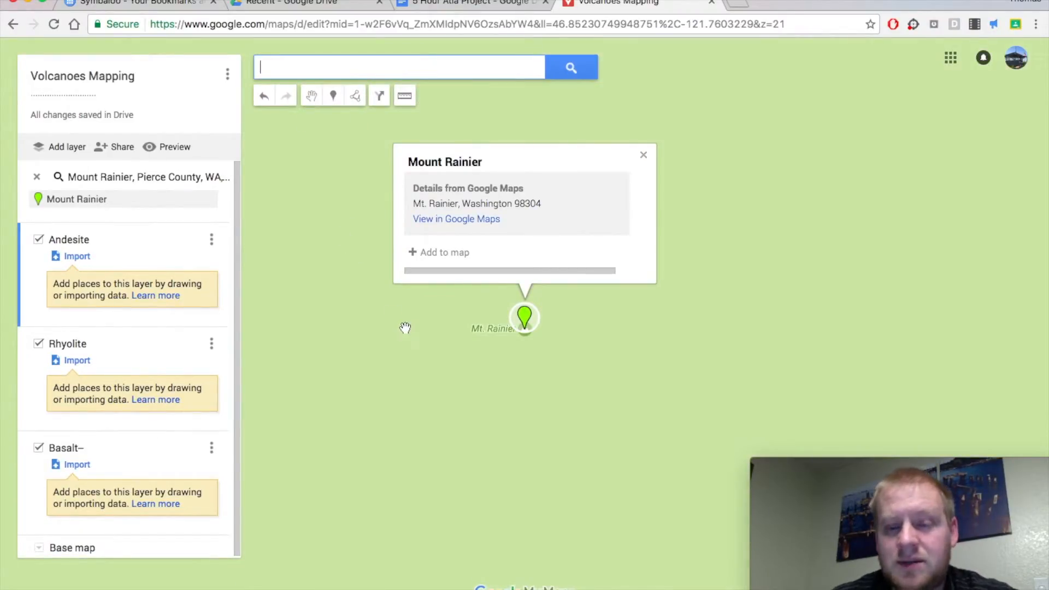
pyautogui.scroll(-2, 374, 389)
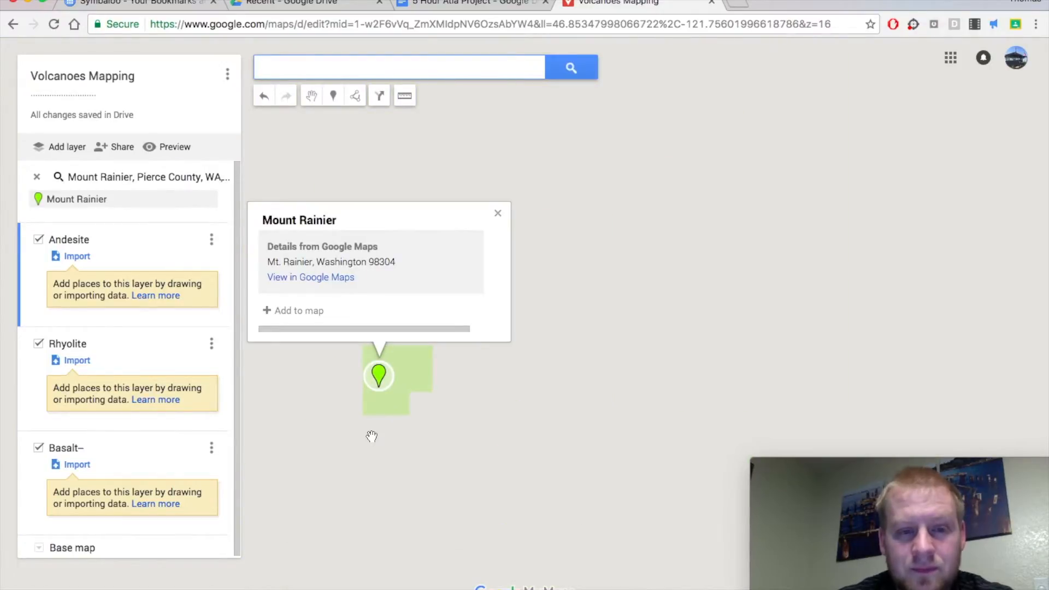
pyautogui.scroll(-5, 372, 435)
pyautogui.moveTo(300, 455); pyautogui.dragTo(525, 443)
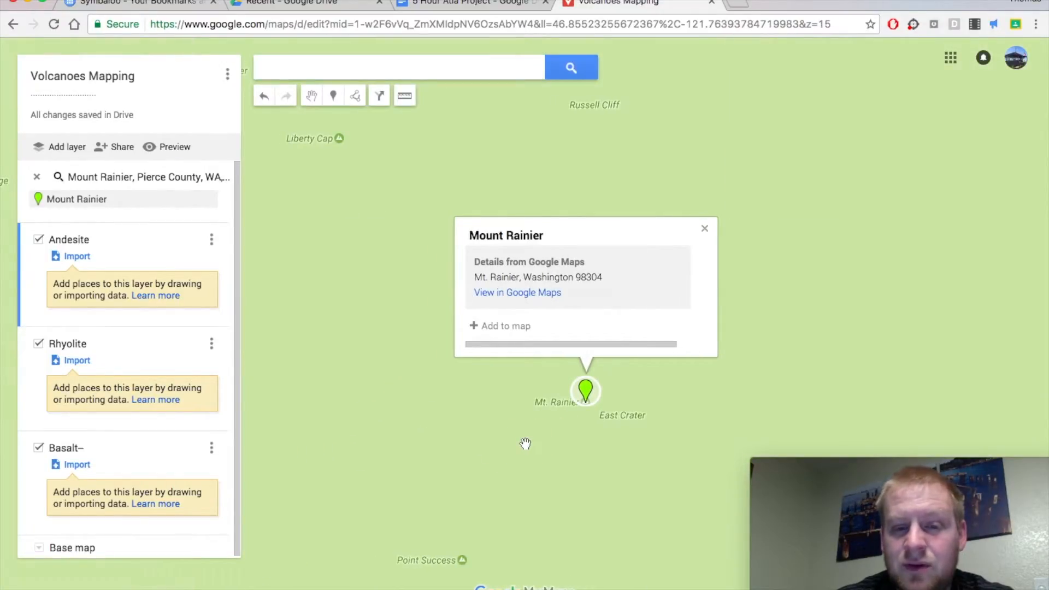
pyautogui.scroll(-4, 525, 444)
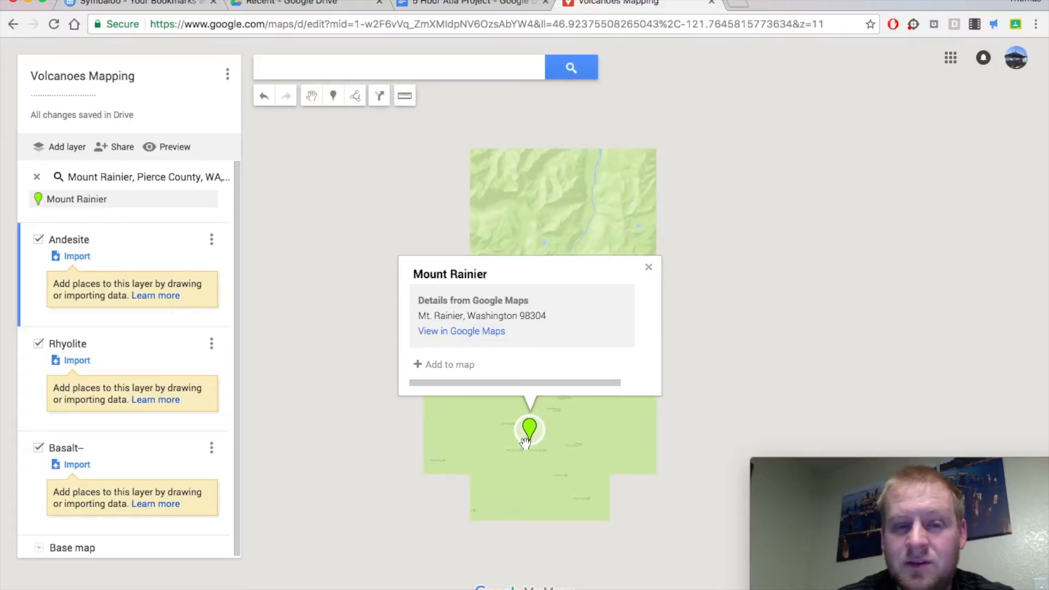
pyautogui.scroll(-1, 511, 461)
pyautogui.scroll(-1, 496, 487)
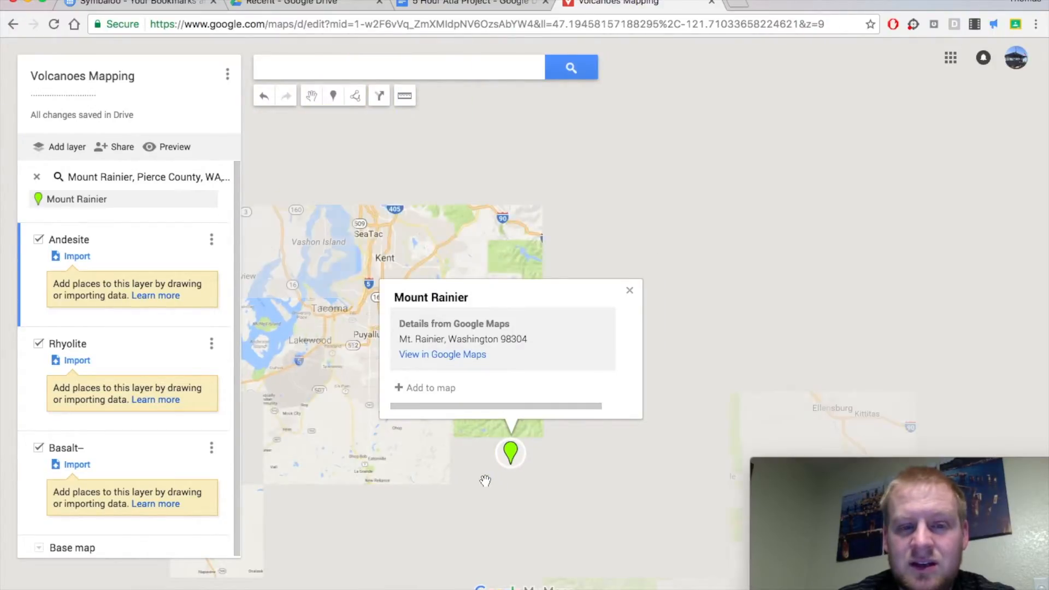
pyautogui.click(629, 293)
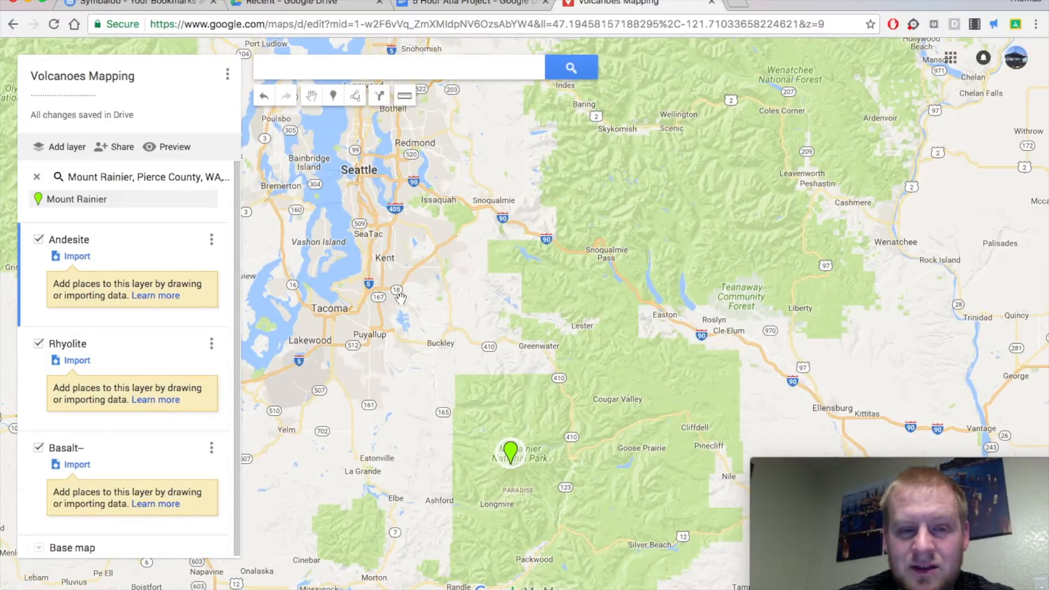
# Add the found Mount Rainier place to the map in the Andesite layer.
pyautogui.scroll(1, 396, 291)
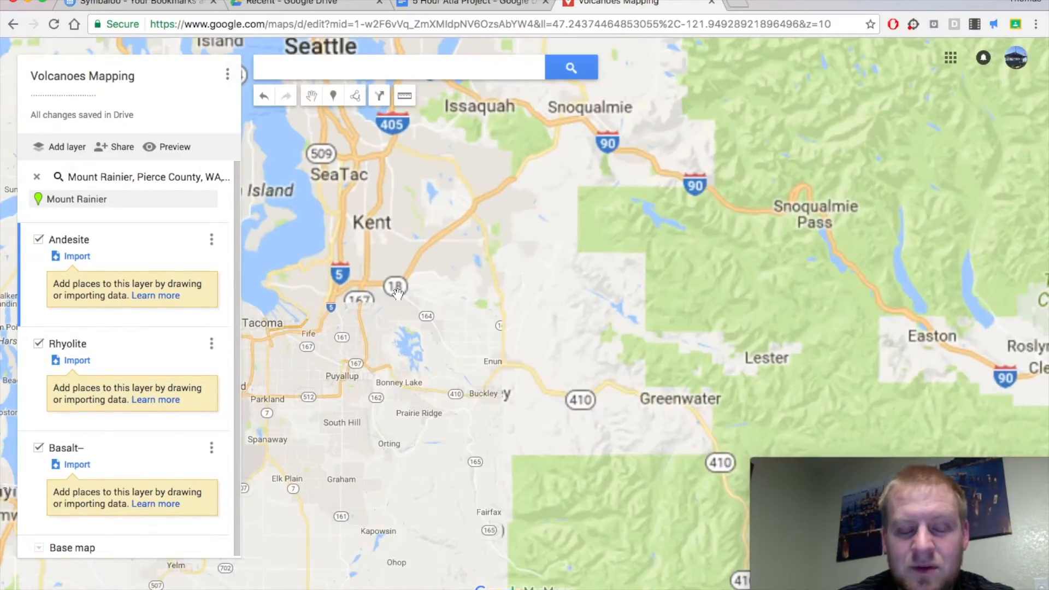
pyautogui.moveTo(540, 396); pyautogui.dragTo(513, 353)
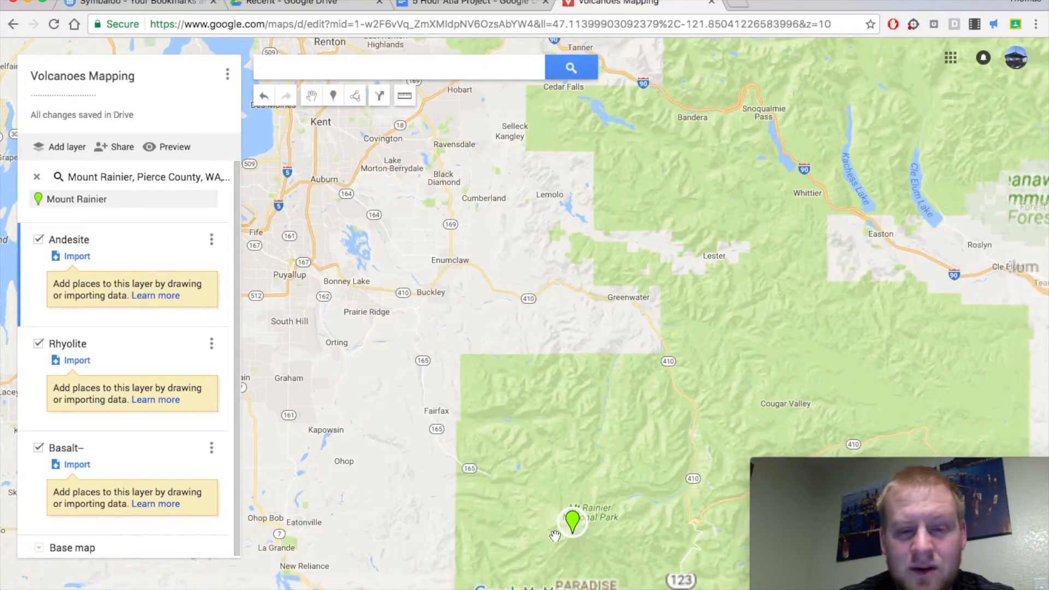
pyautogui.click(572, 525)
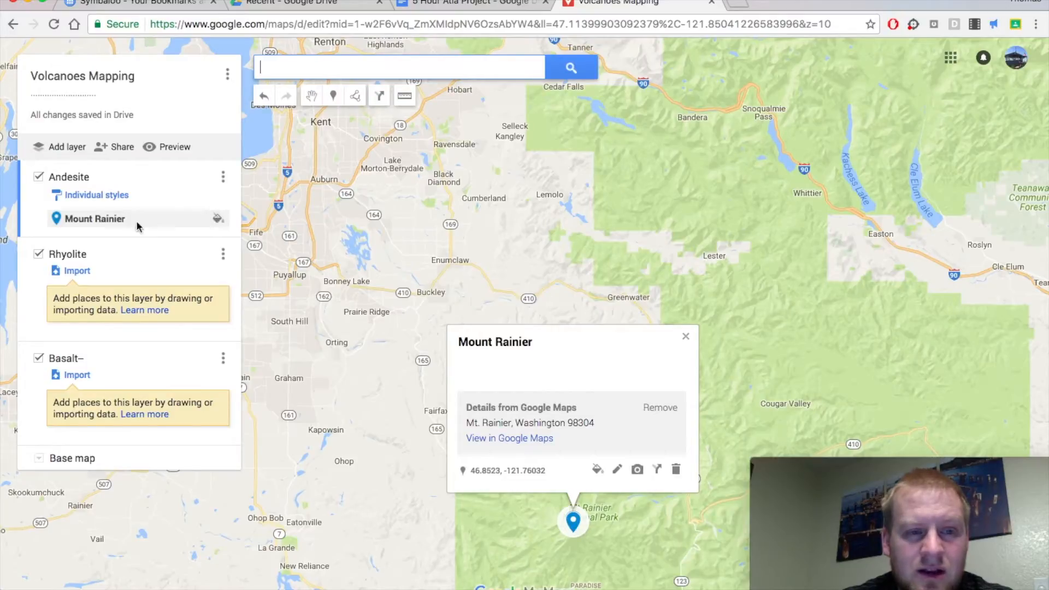
# Try moving the Mount Rainier place into the Rhyolite layer, and return it to the Andesite layer.
pyautogui.moveTo(57, 222); pyautogui.dragTo(99, 273)
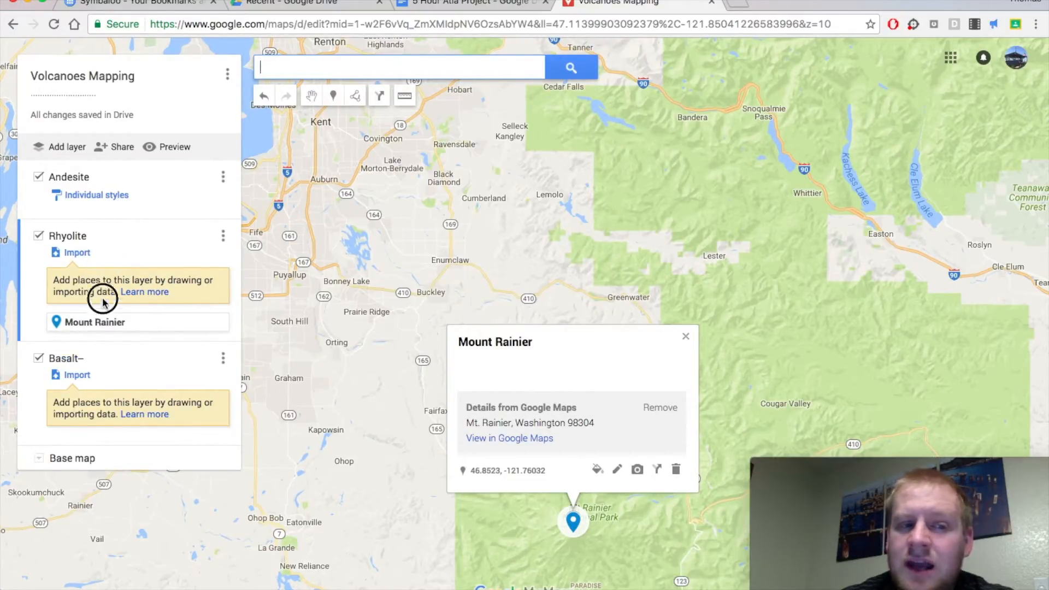
pyautogui.moveTo(97, 259); pyautogui.dragTo(95, 238)
# Switch to the project document and check Mt. Rainier's rock type in Table 2.1 and the pin color assigned to each rock type.
pyautogui.click(447, 2)
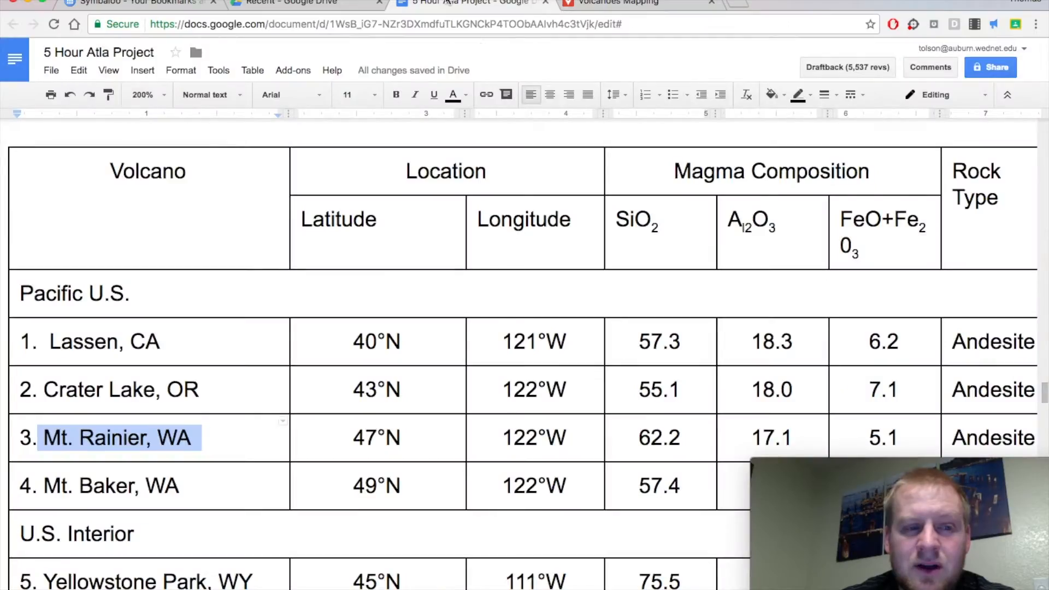
pyautogui.hscroll(2, 447, 355)
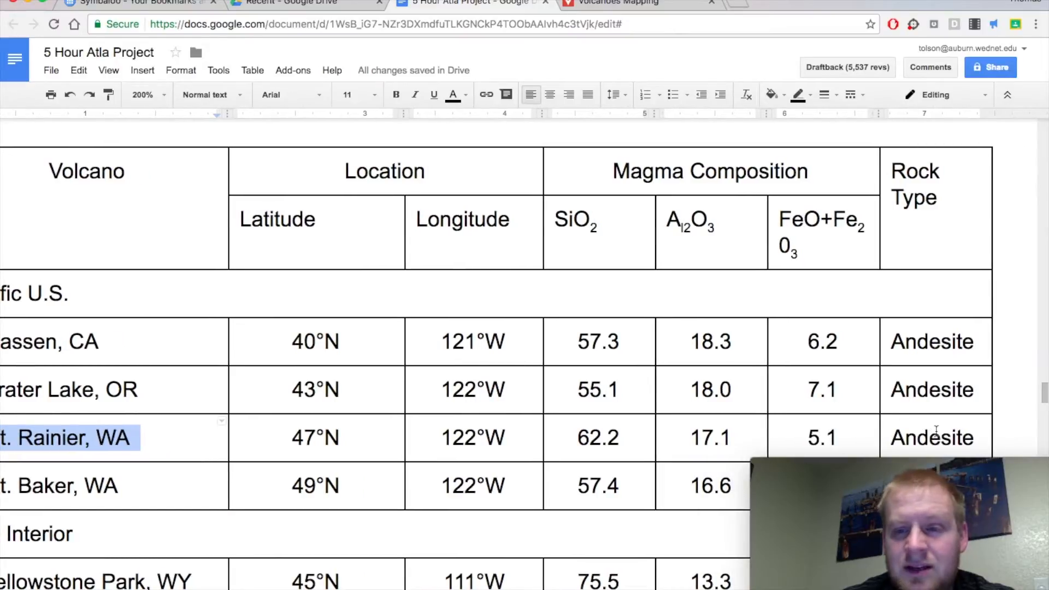
pyautogui.click(617, 3)
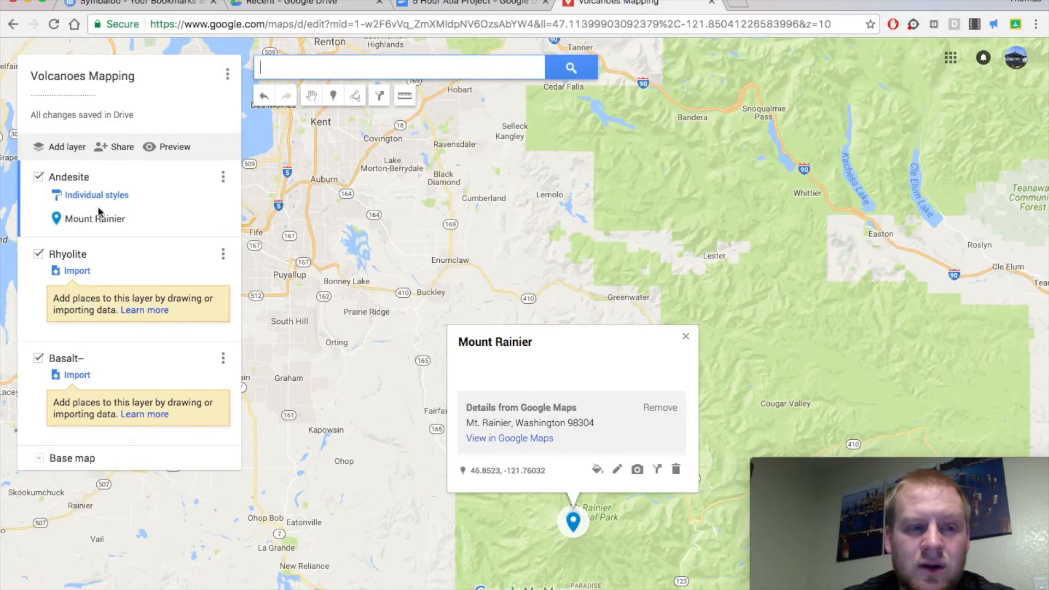
pyautogui.click(464, 4)
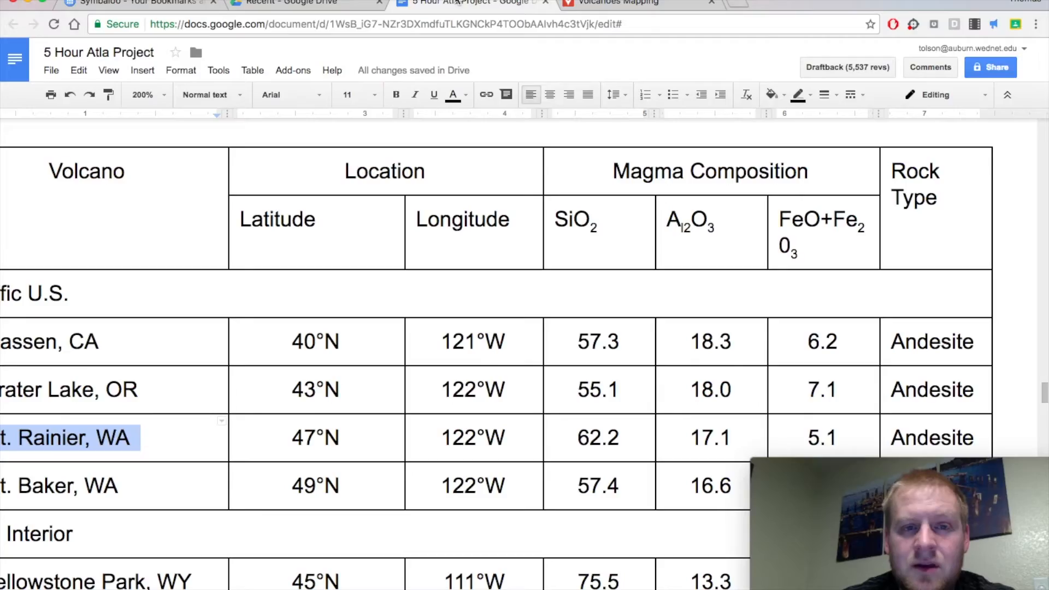
pyautogui.scroll(-8, 448, 224)
pyautogui.scroll(-3, 448, 224)
pyautogui.scroll(20, 448, 224)
pyautogui.scroll(10, 448, 224)
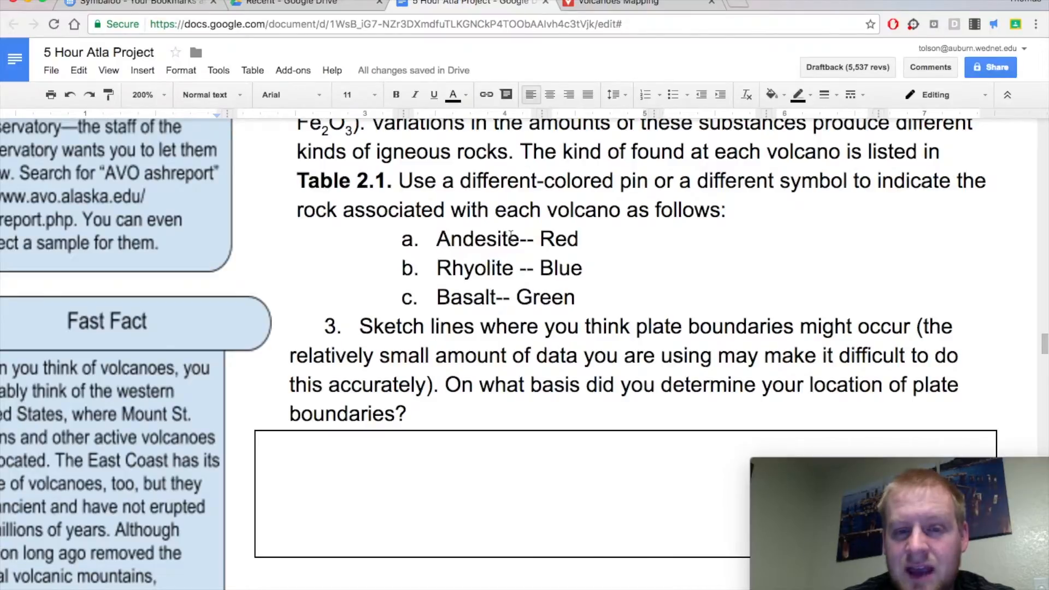
# Switch back to the Volcanoes Mapping map and change the Mount Rainier pin's color to dark red.
pyautogui.click(601, 2)
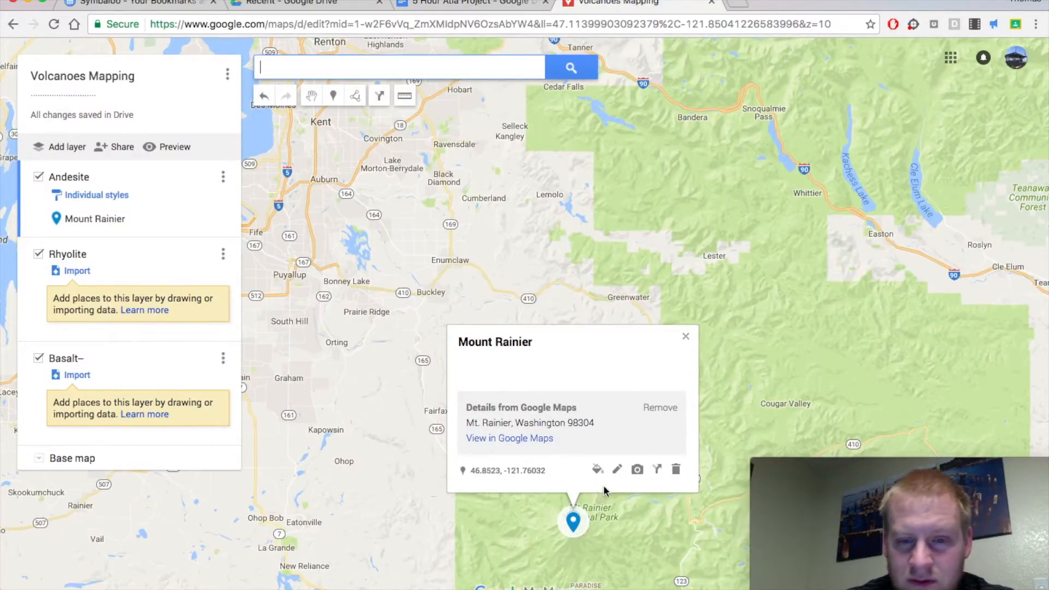
pyautogui.click(513, 542)
pyautogui.click(573, 530)
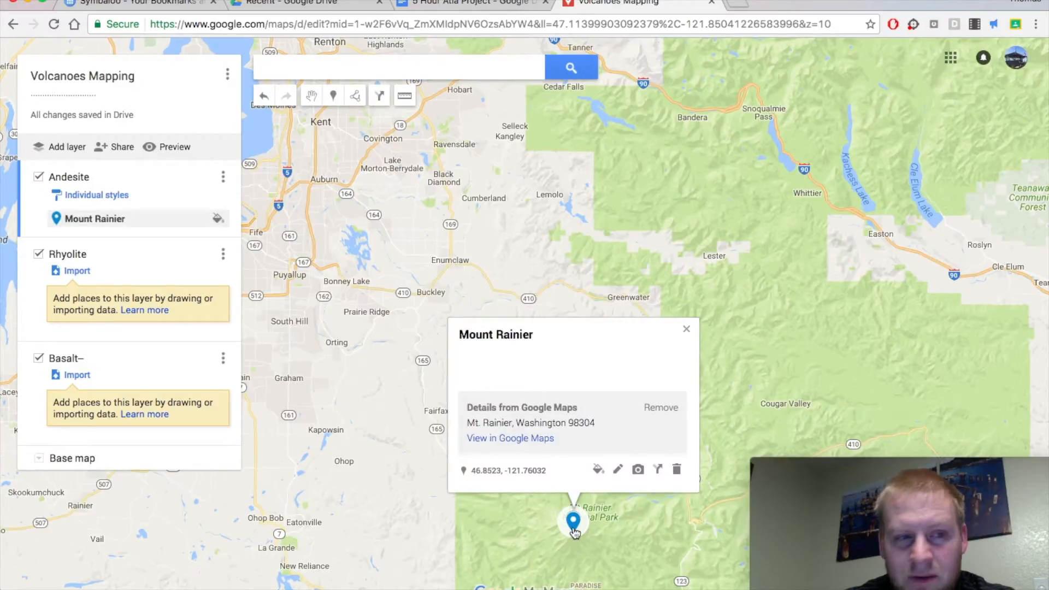
pyautogui.click(599, 471)
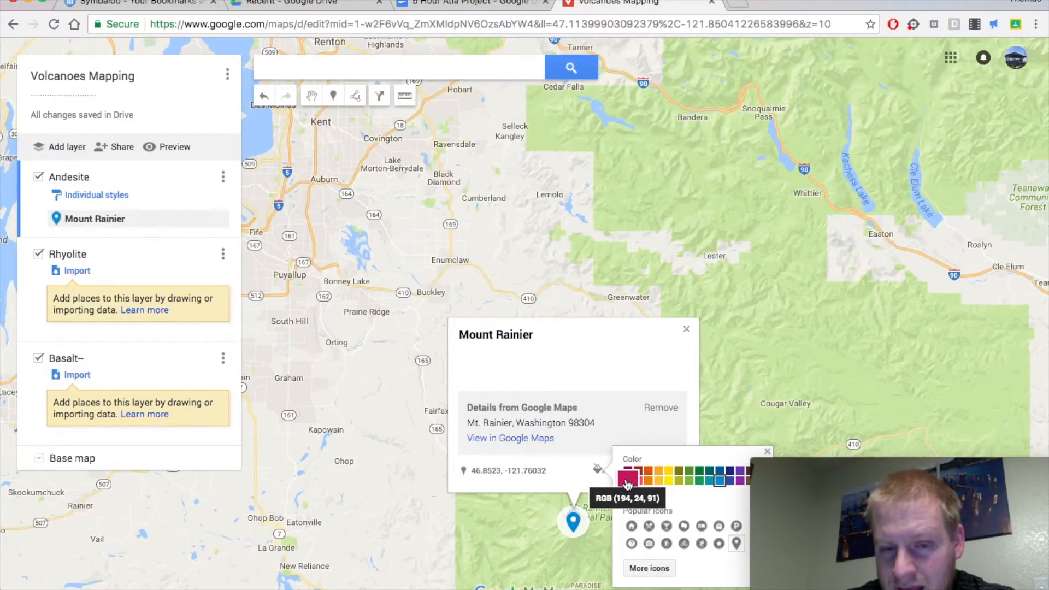
pyautogui.click(638, 470)
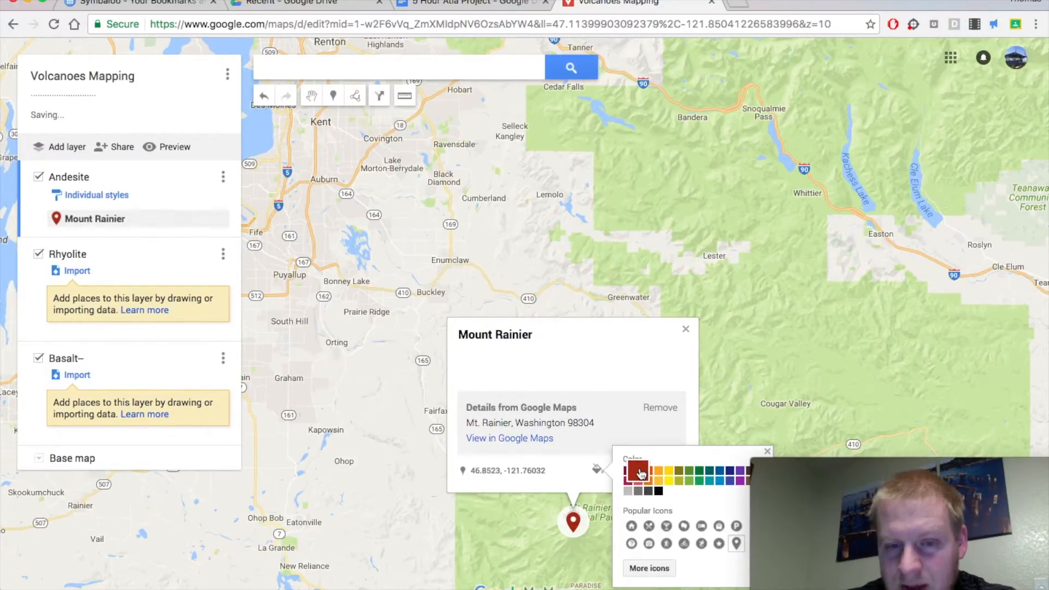
pyautogui.click(754, 410)
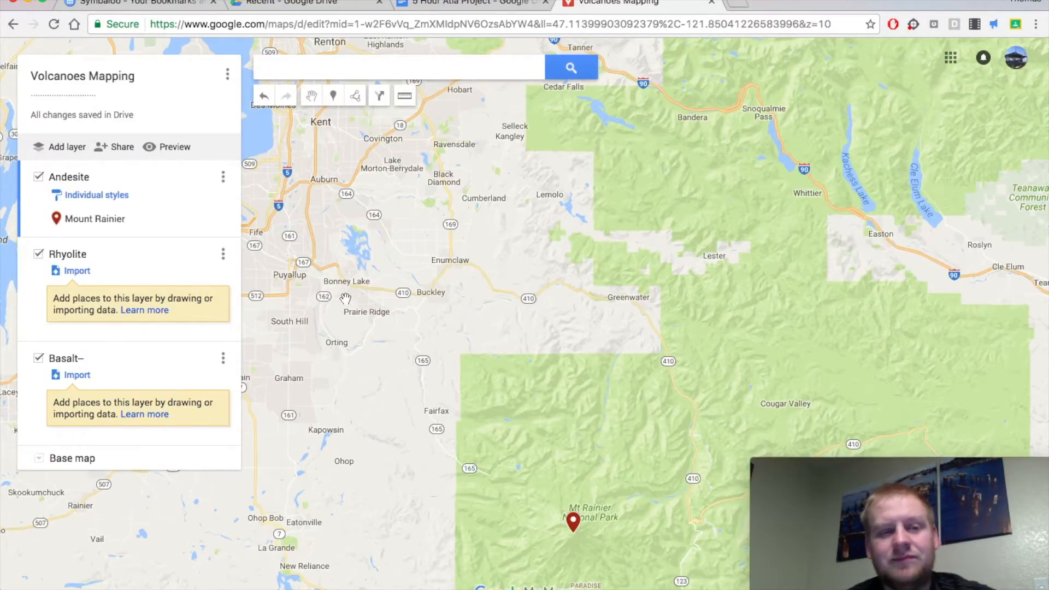
# Return to the project document and highlight the entire Mt. Rainier, WA row of Table 2.1 in light red.
pyautogui.click(465, 4)
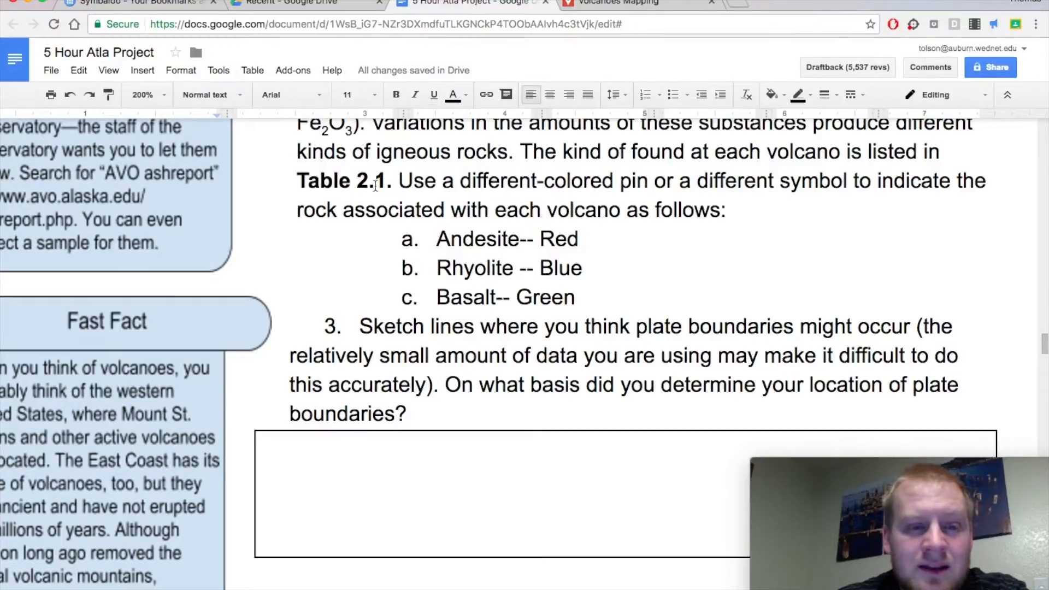
pyautogui.scroll(-10, 457, 163)
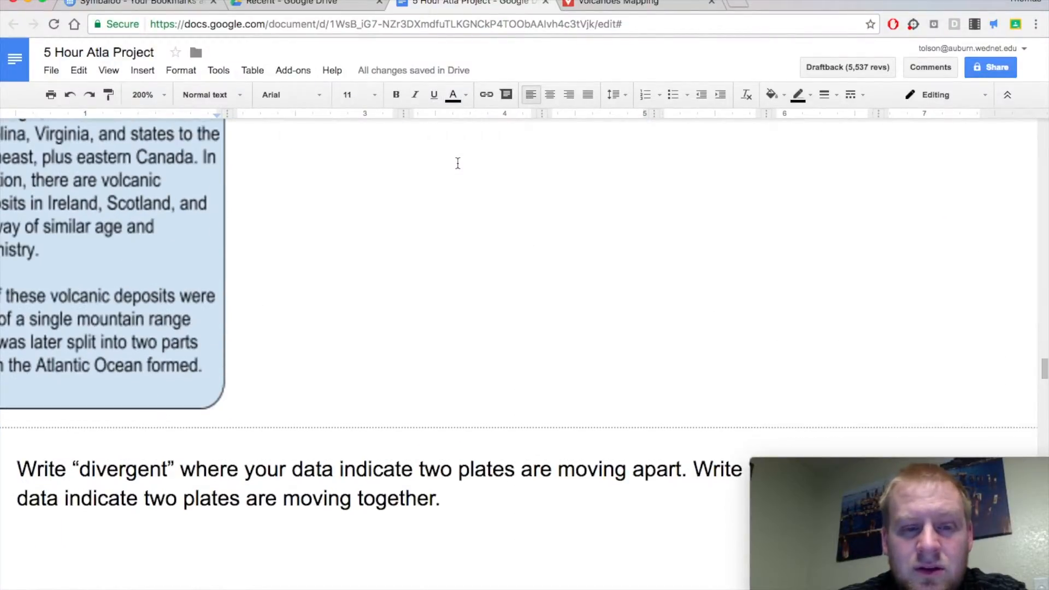
pyautogui.scroll(-5, 458, 163)
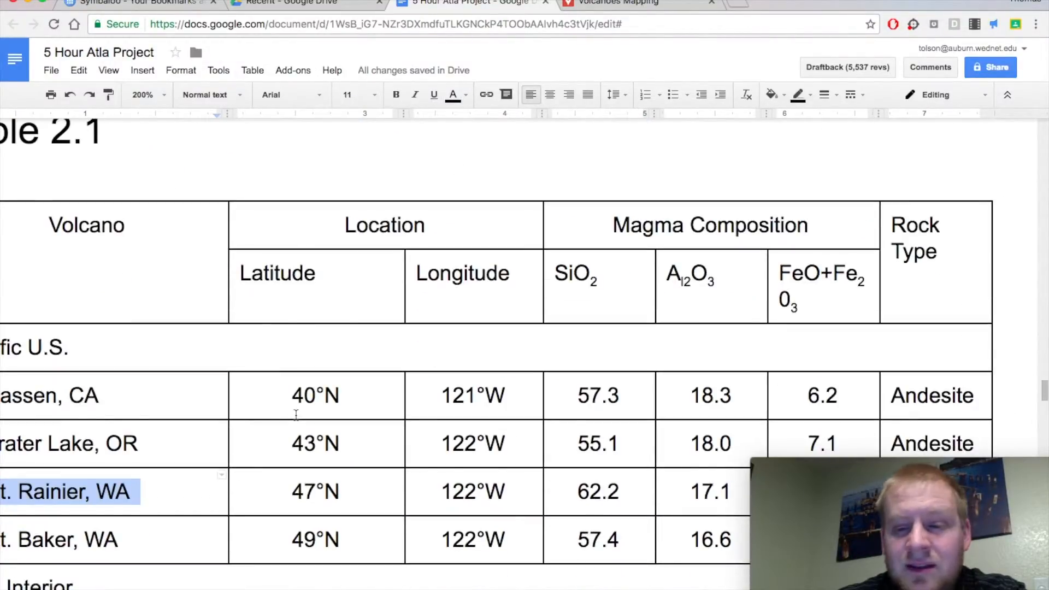
pyautogui.scroll(-1, 295, 415)
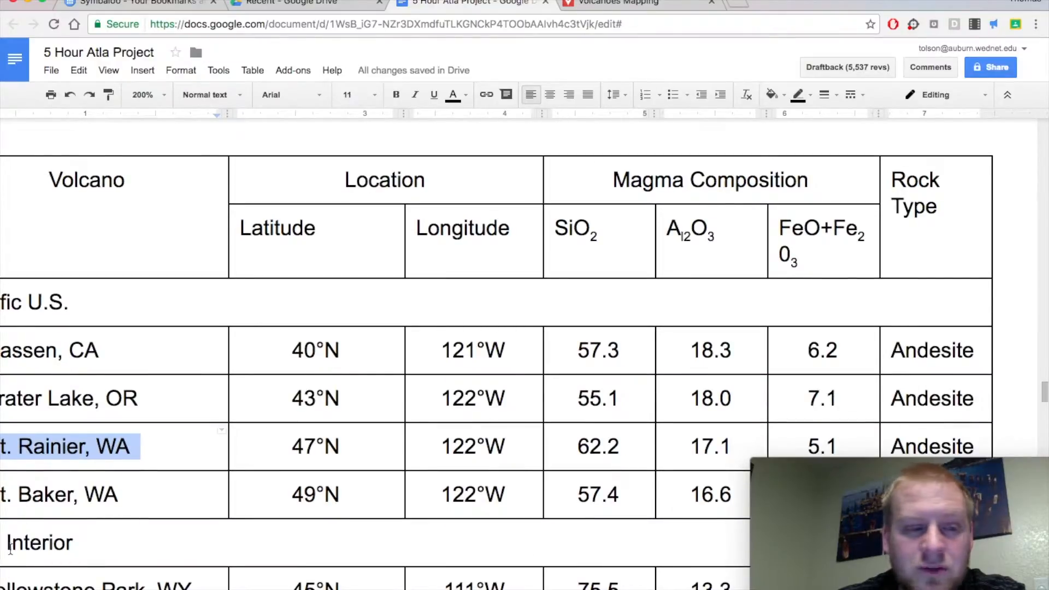
pyautogui.click(97, 446)
pyautogui.hscroll(-3, 98, 446)
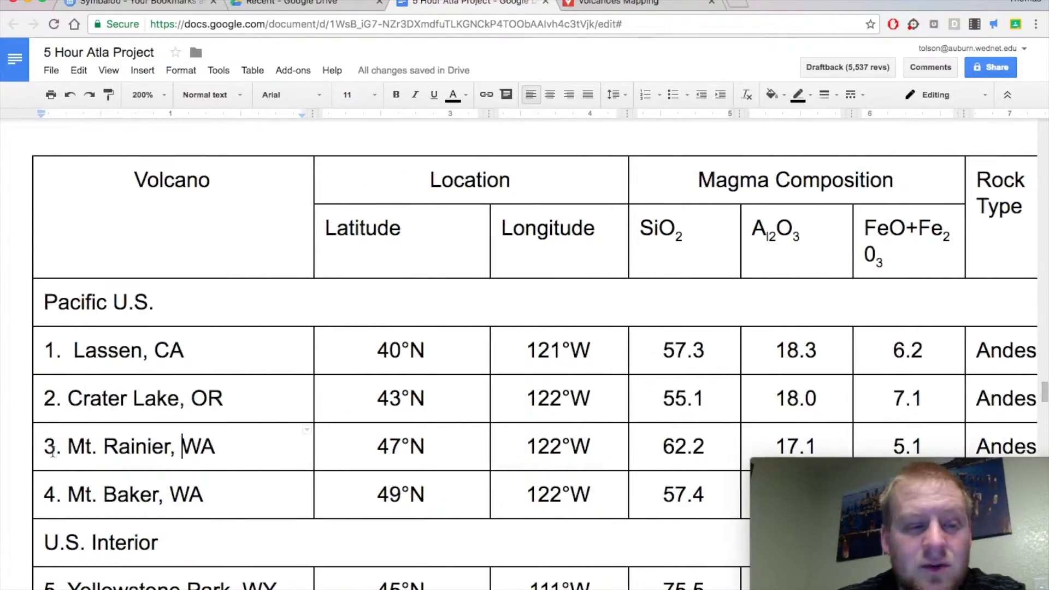
pyautogui.moveTo(53, 451); pyautogui.dragTo(1011, 440)
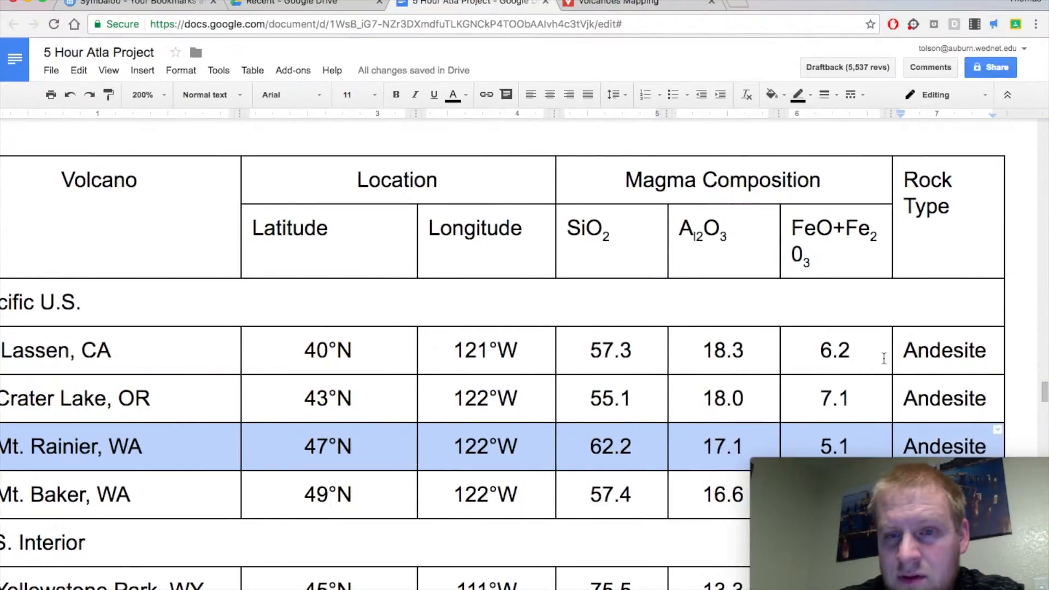
pyautogui.click(466, 95)
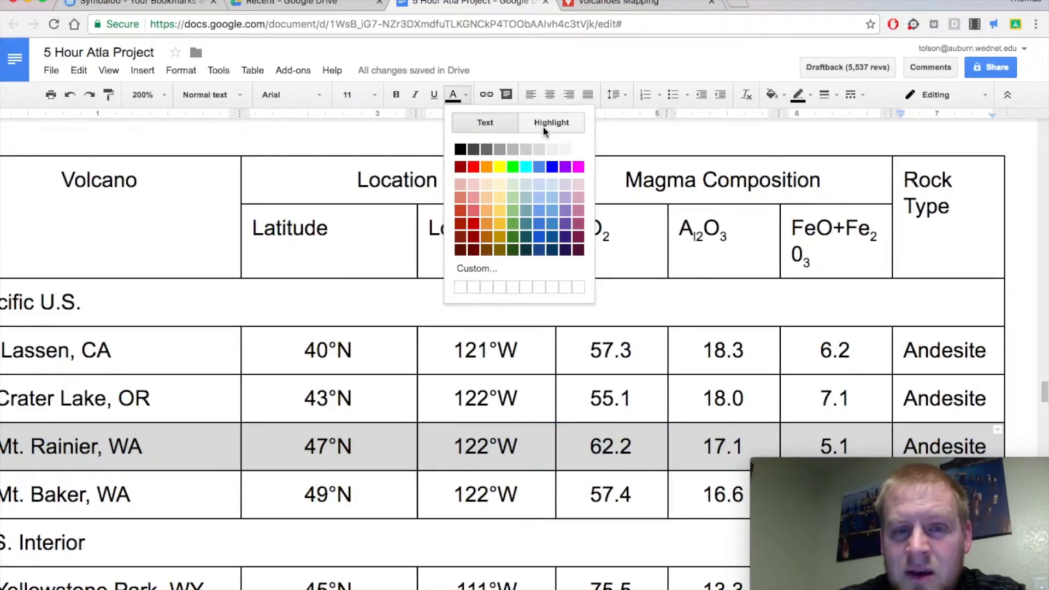
pyautogui.click(543, 125)
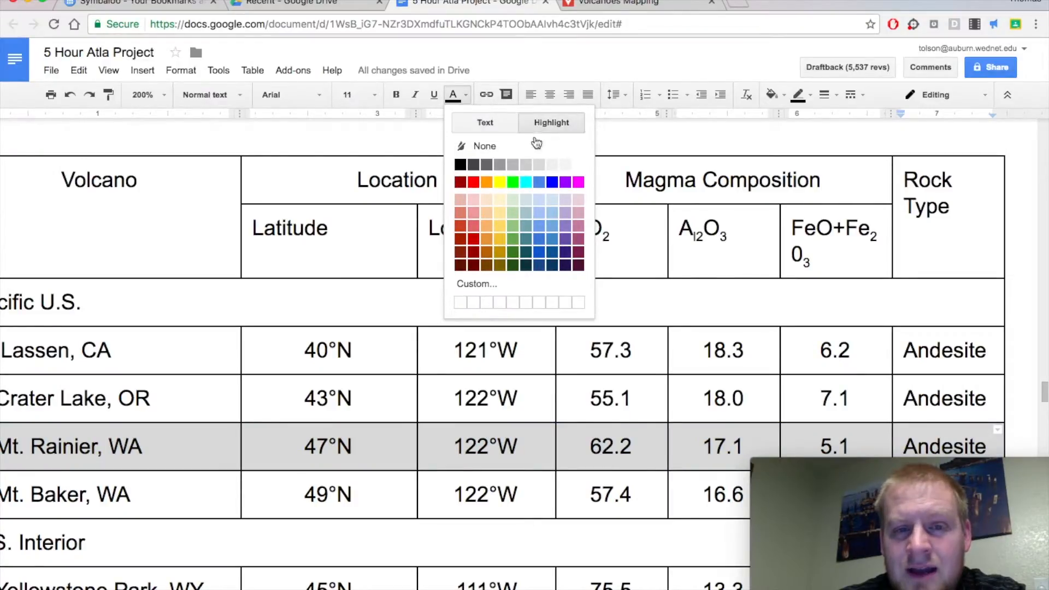
pyautogui.click(475, 198)
pyautogui.click(345, 393)
# Examine the U.S. Interior rows of Table 2.1, reading the coordinates and rock type of Yellowstone Park, WY.
pyautogui.scroll(1, 345, 393)
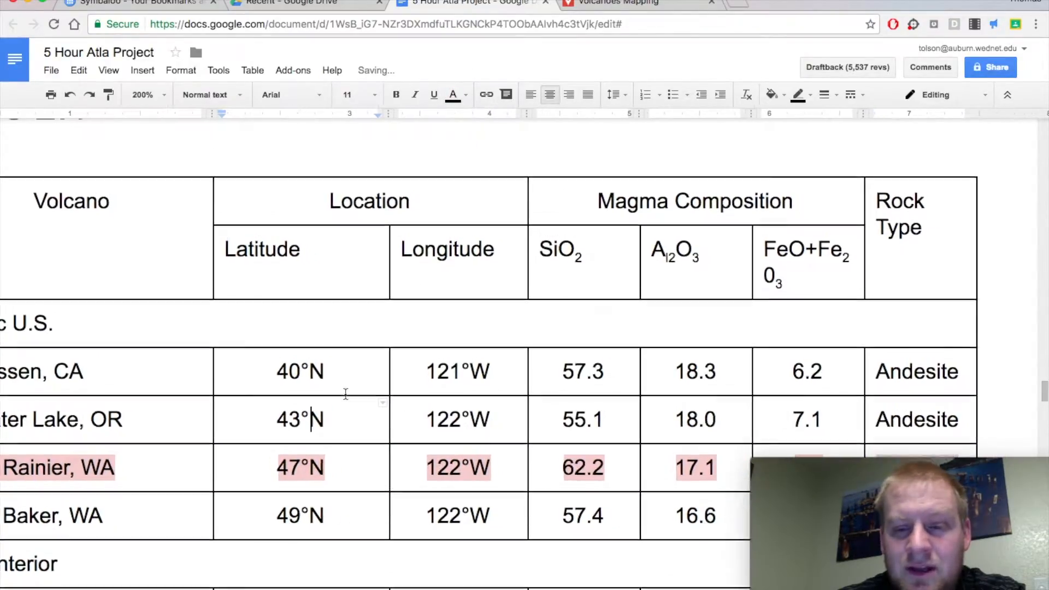
pyautogui.scroll(-1, 345, 393)
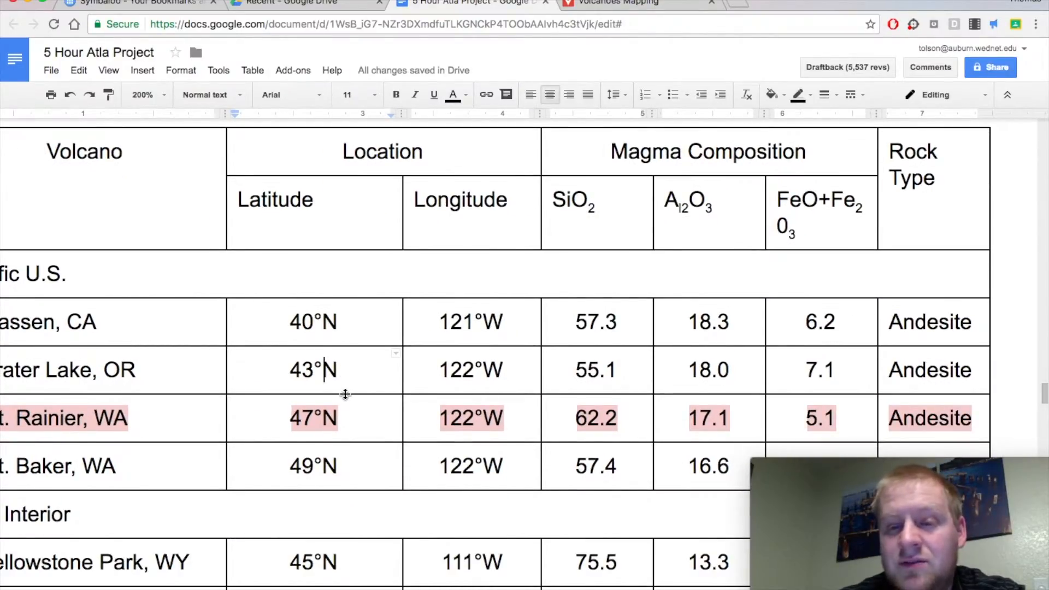
pyautogui.scroll(-3, 345, 393)
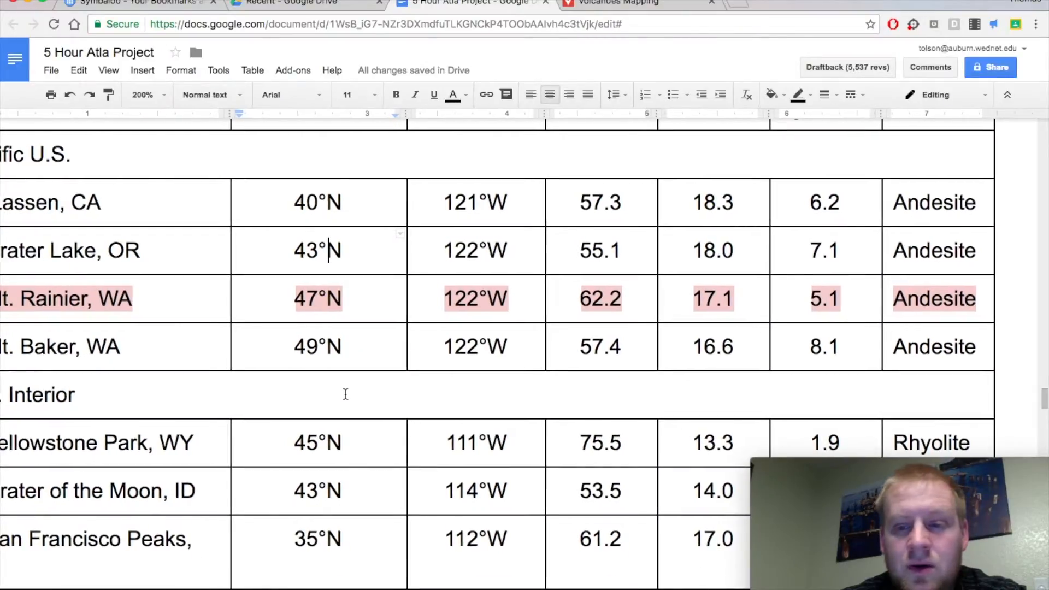
pyautogui.hscroll(1, 345, 393)
pyautogui.hscroll(-3, 345, 393)
pyautogui.hscroll(-1, 346, 393)
pyautogui.scroll(-1, 345, 393)
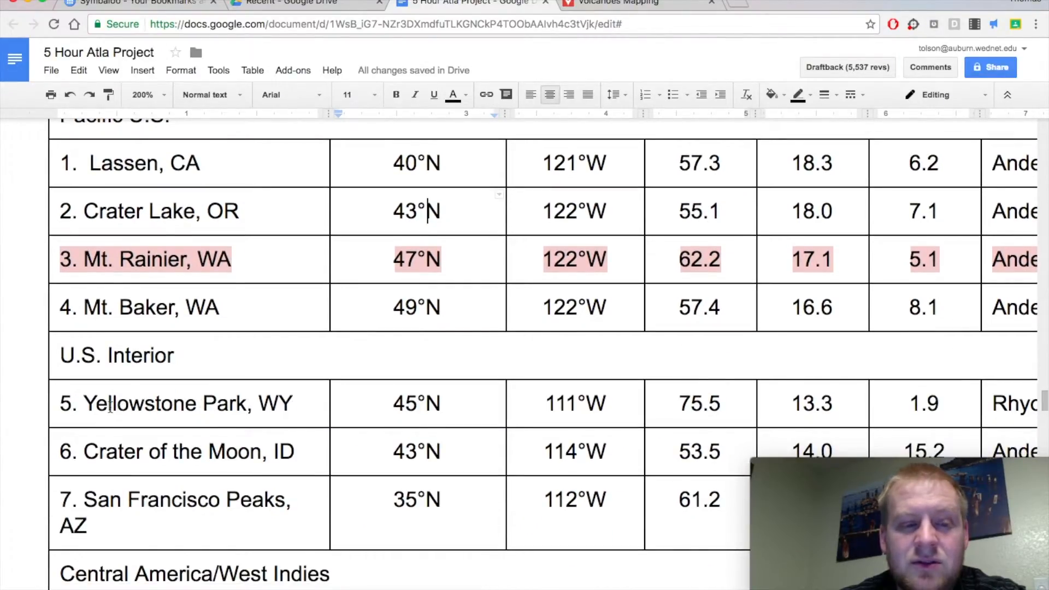
pyautogui.moveTo(259, 403); pyautogui.dragTo(279, 404)
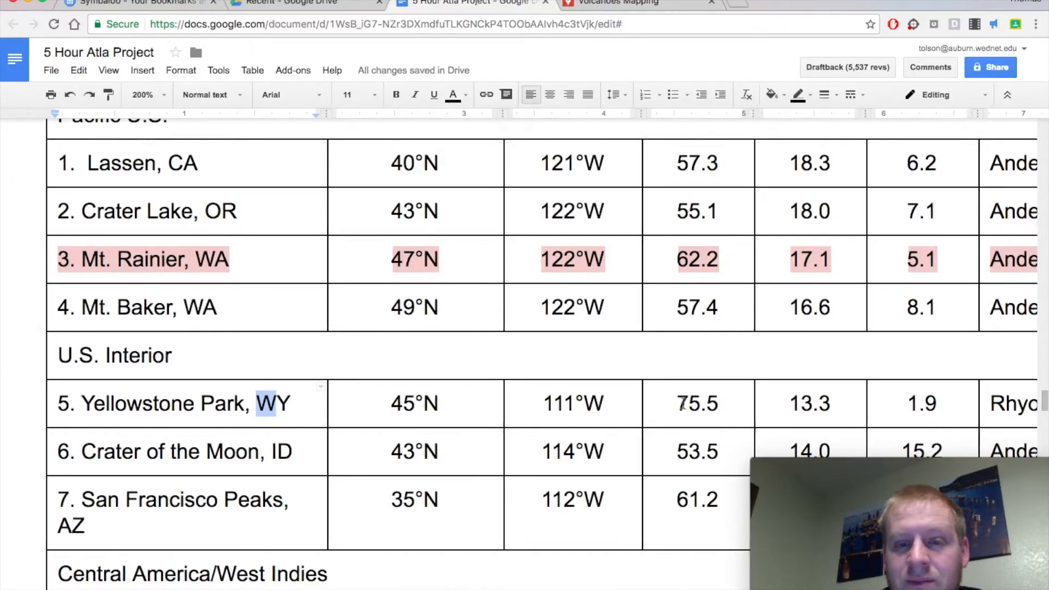
pyautogui.hscroll(3, 683, 403)
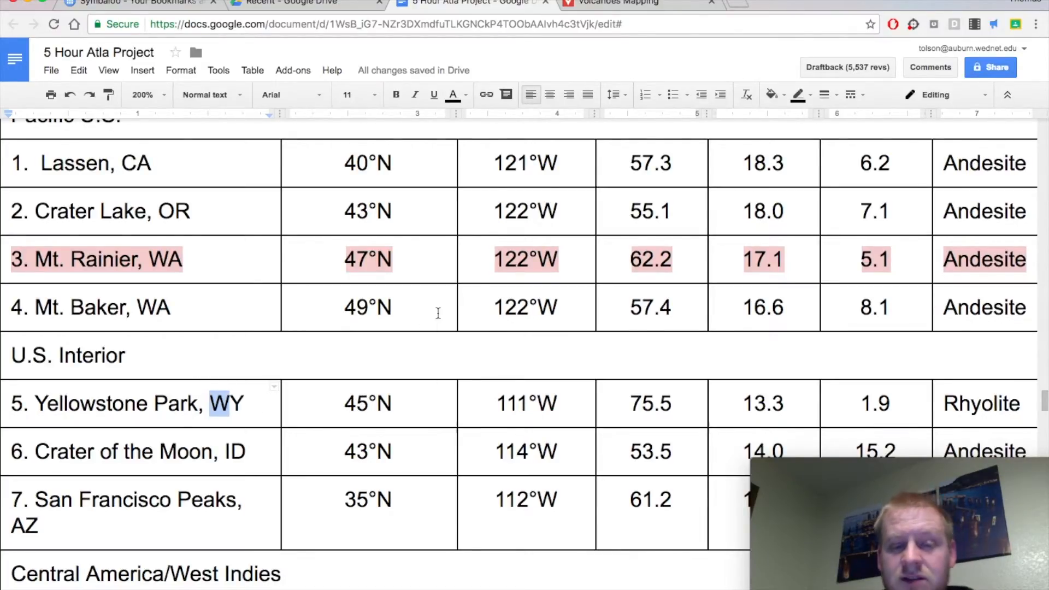
# Switch to the Volcanoes Mapping map and search for Yellowstone Park's coordinates "45N 111W", checking the longitude in the project document's table.
pyautogui.click(635, 3)
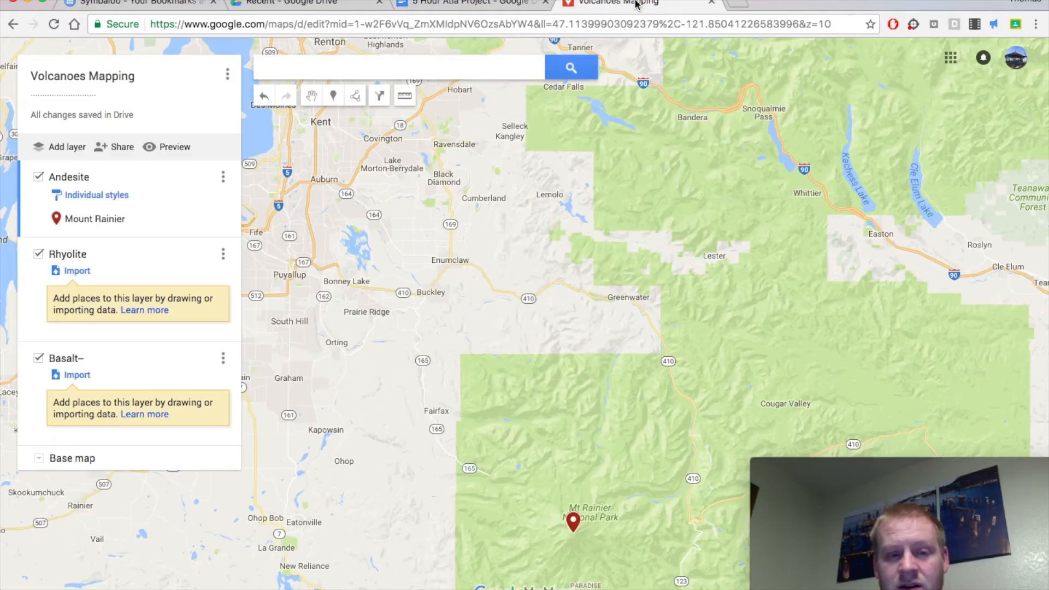
pyautogui.click(435, 76)
pyautogui.write('45')
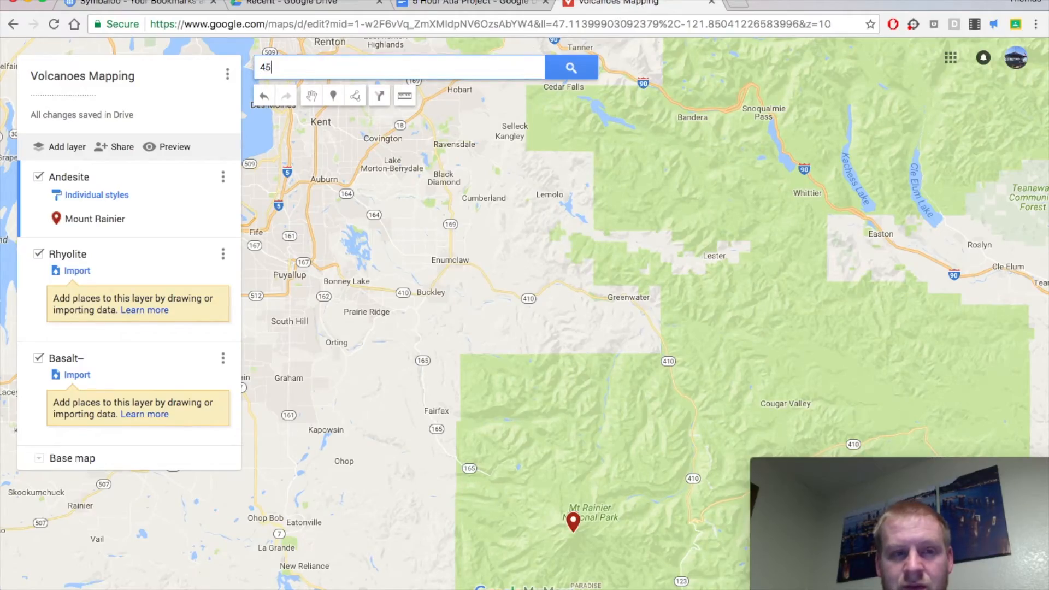
pyautogui.write('N')
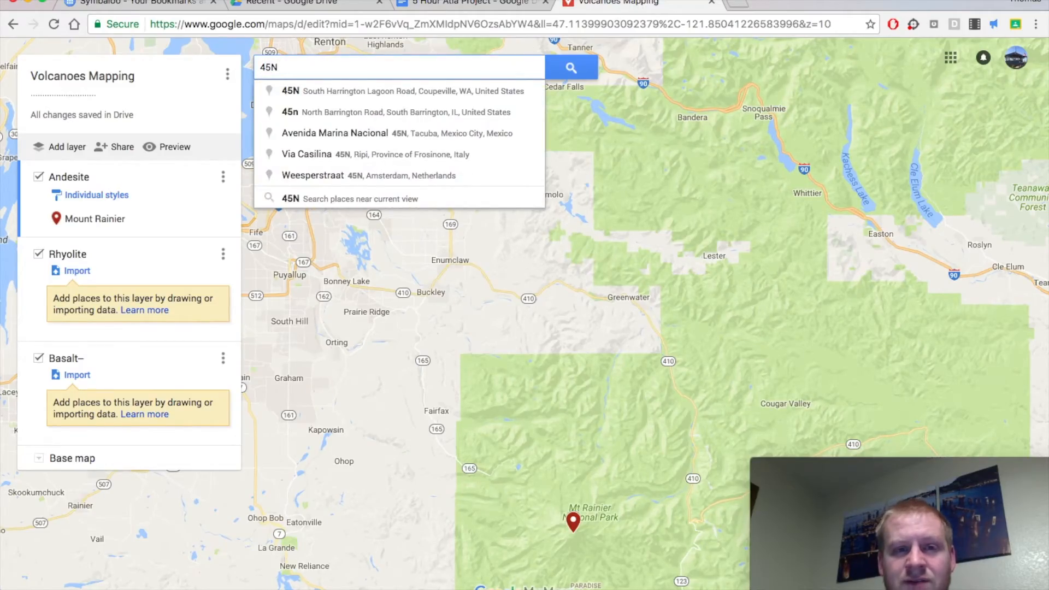
pyautogui.click(431, 8)
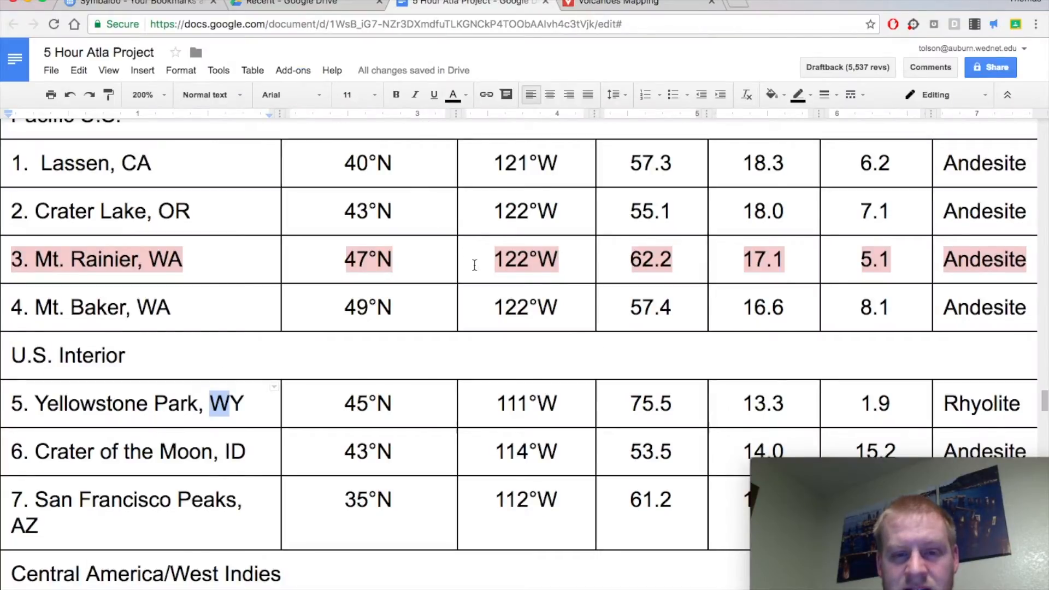
pyautogui.moveTo(496, 404); pyautogui.dragTo(534, 404)
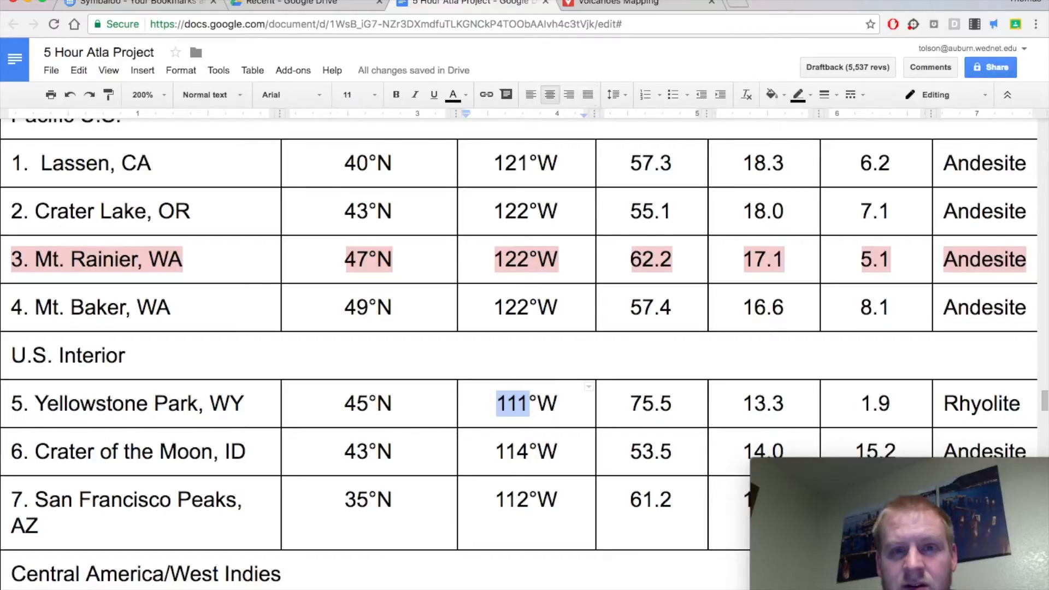
pyautogui.click(603, 9)
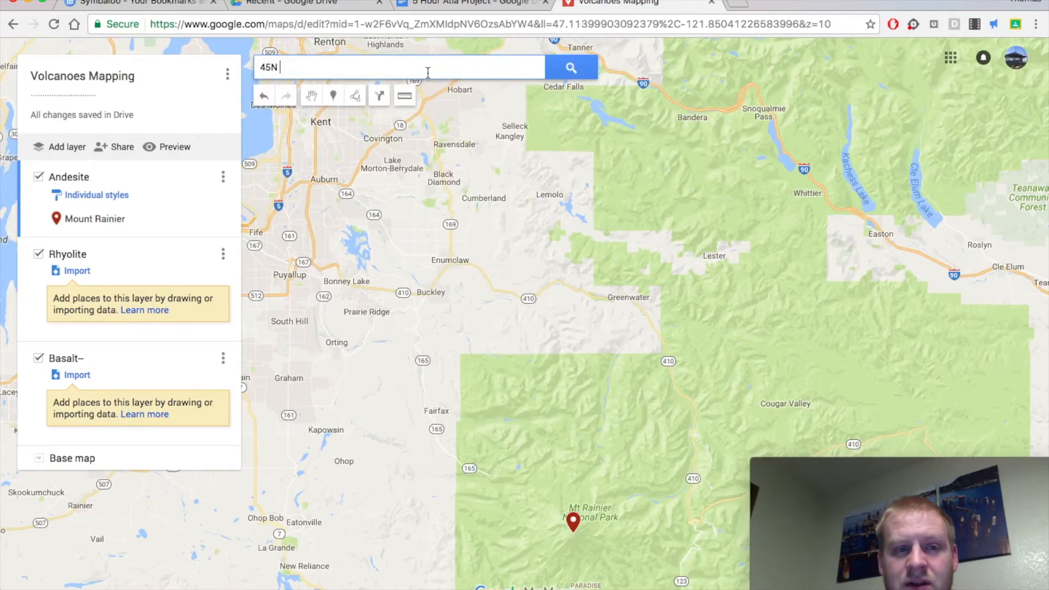
pyautogui.write('111W')
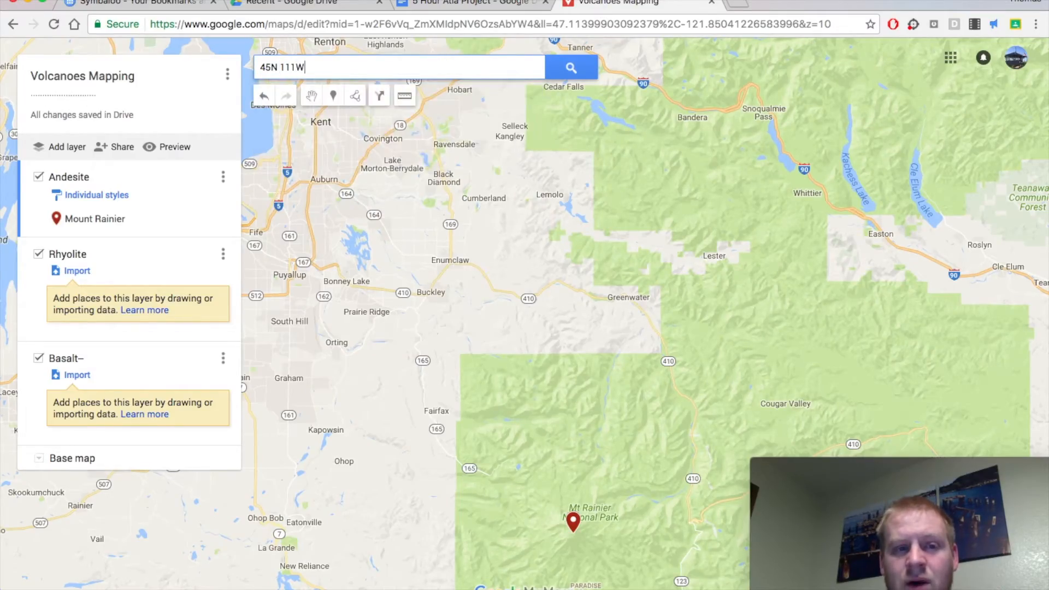
pyautogui.press('Return')
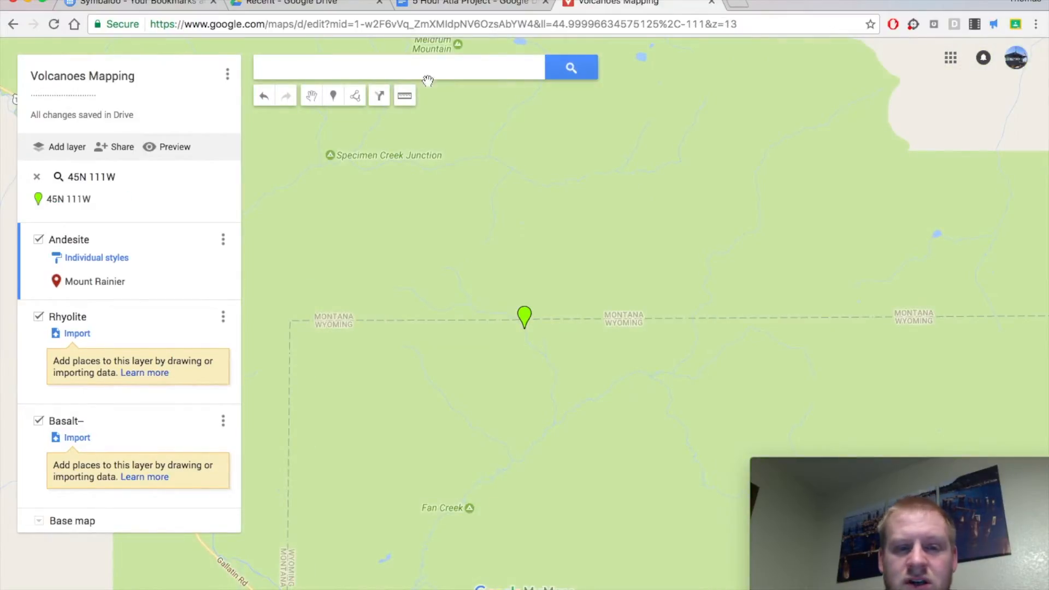
pyautogui.scroll(-2, 516, 326)
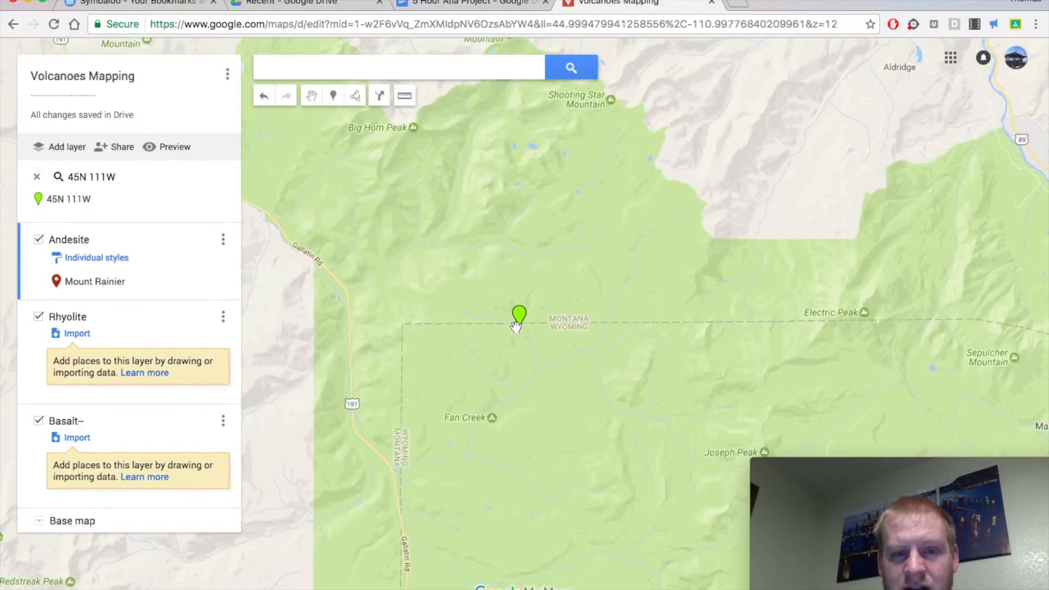
pyautogui.scroll(-2, 508, 350)
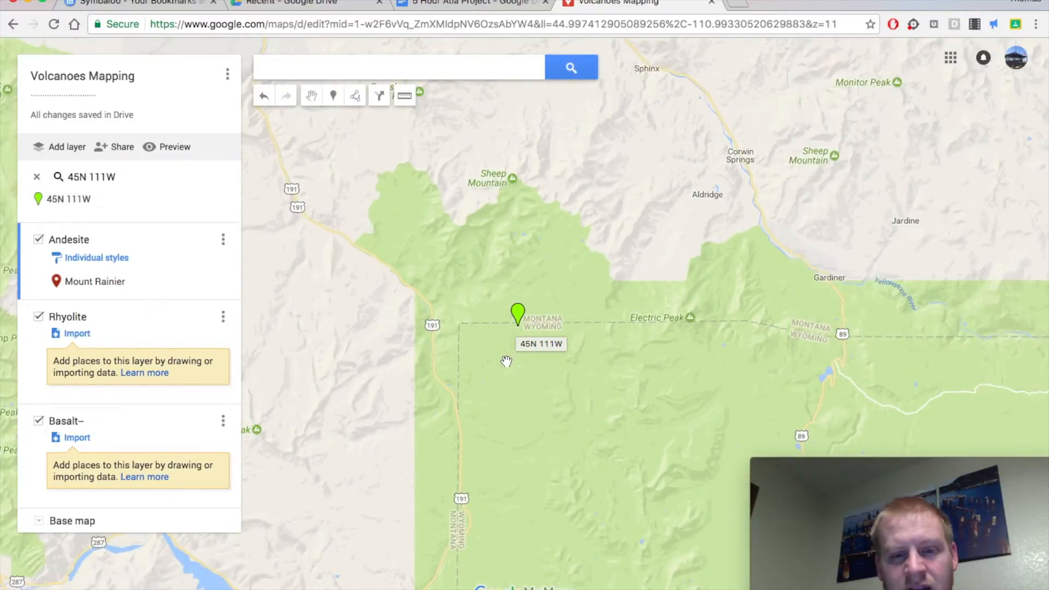
# Add the searched 45N 111W location to the map as a pin.
pyautogui.scroll(-2, 506, 360)
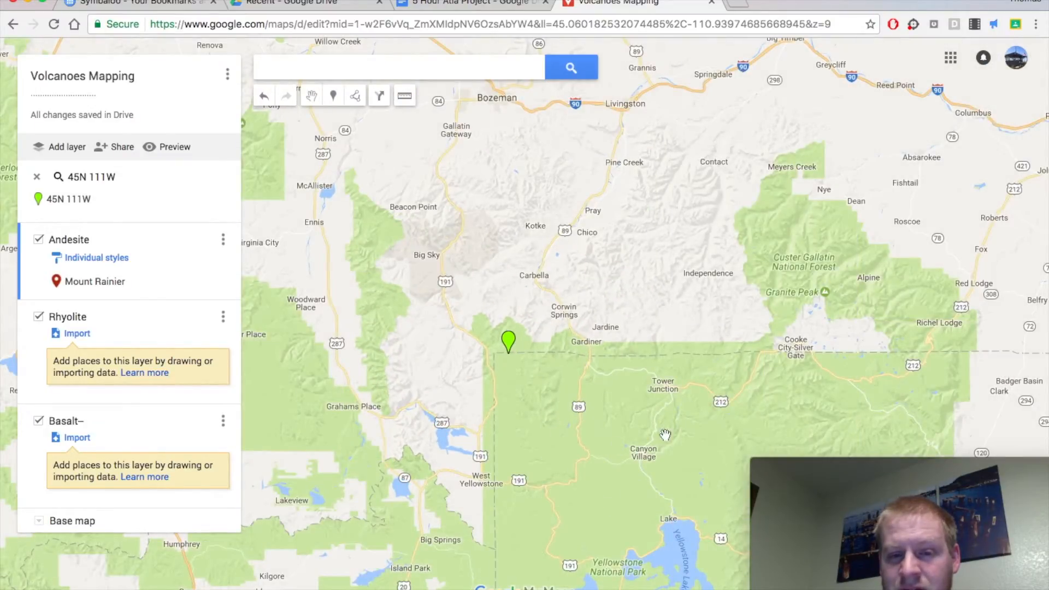
pyautogui.scroll(-1, 672, 454)
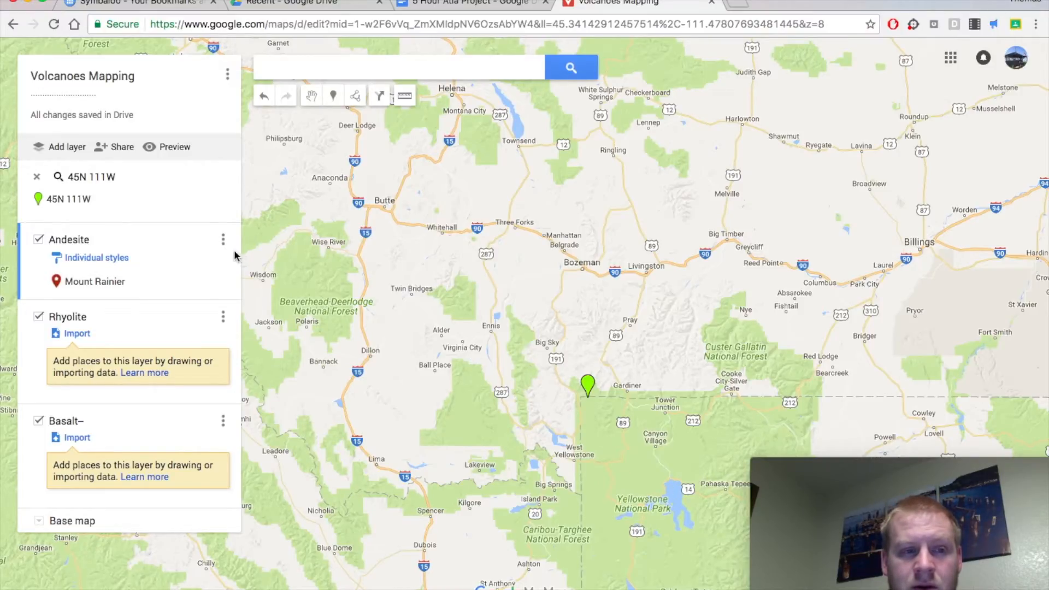
pyautogui.click(593, 386)
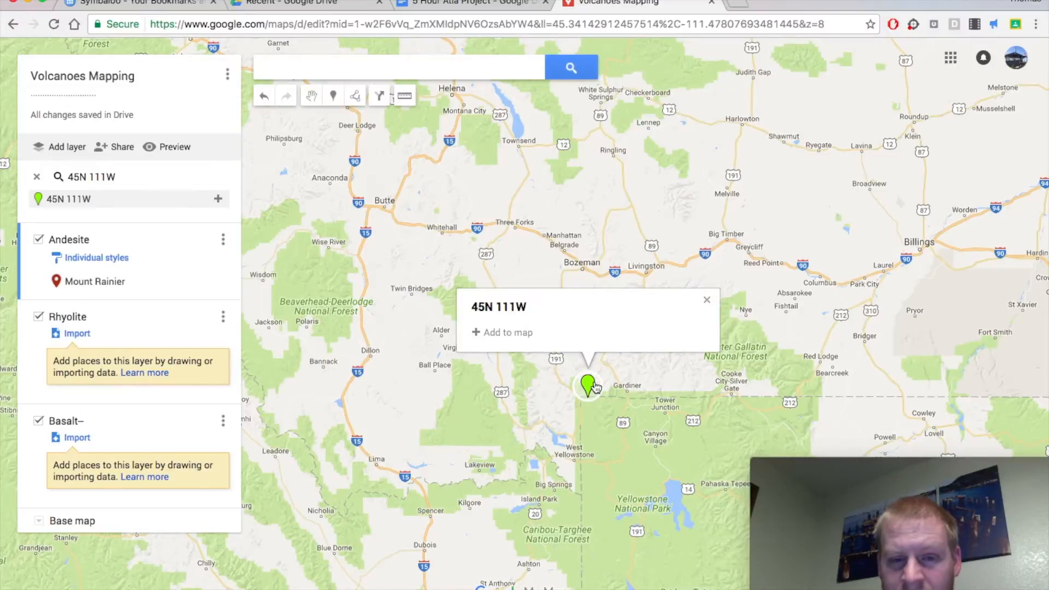
pyautogui.click(525, 333)
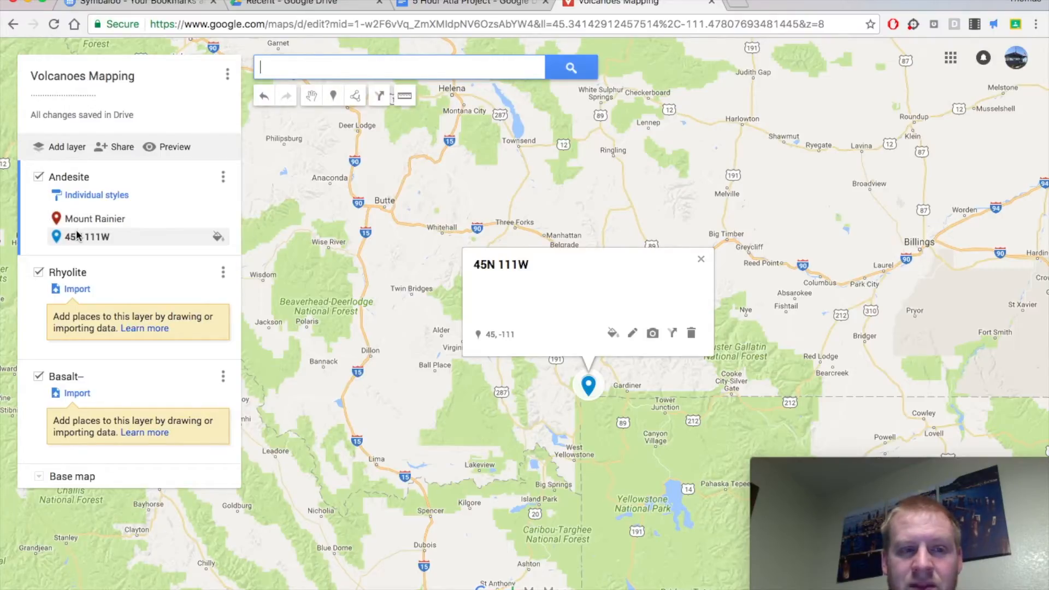
# Check Yellowstone Park's rock type in the project document, and move the map's 45N 111W pin from the Andesite layer to Rhyolite.
pyautogui.click(454, 6)
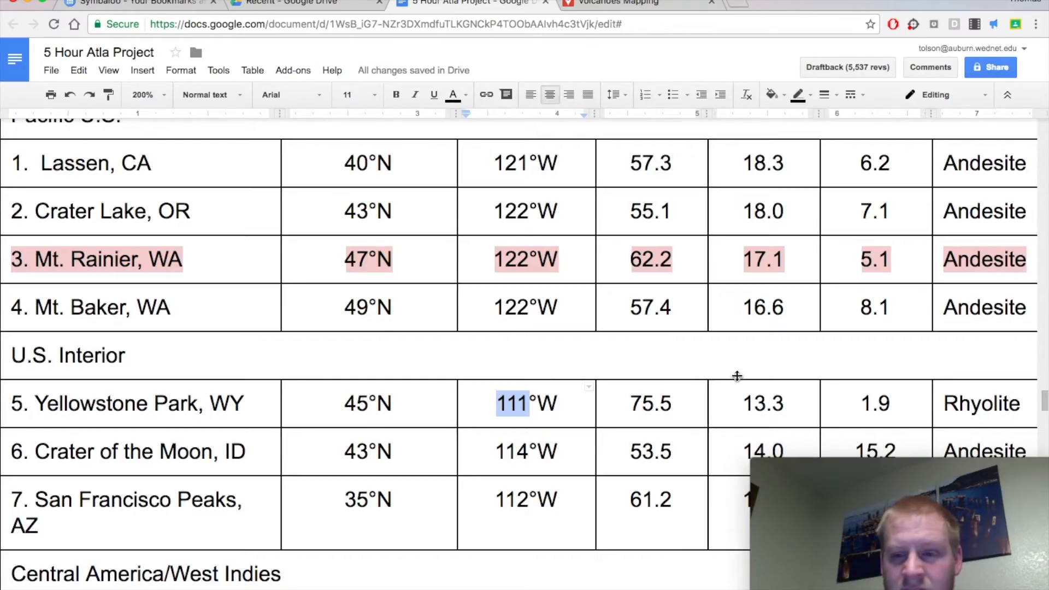
pyautogui.click(631, 10)
pyautogui.moveTo(92, 284)
pyautogui.mouseDown()
pyautogui.moveTo(87, 304)
pyautogui.moveTo(93, 298)
pyautogui.mouseUp()
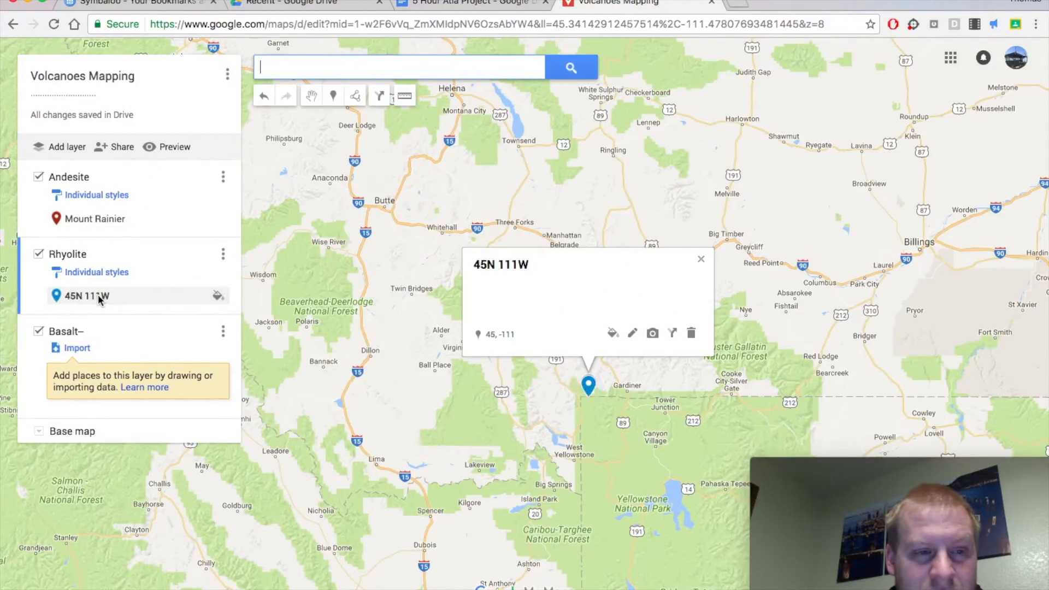
# Rename the 45N 111W pin as "Yellow Stone WY" and save it.
pyautogui.tripleClick(501, 266)
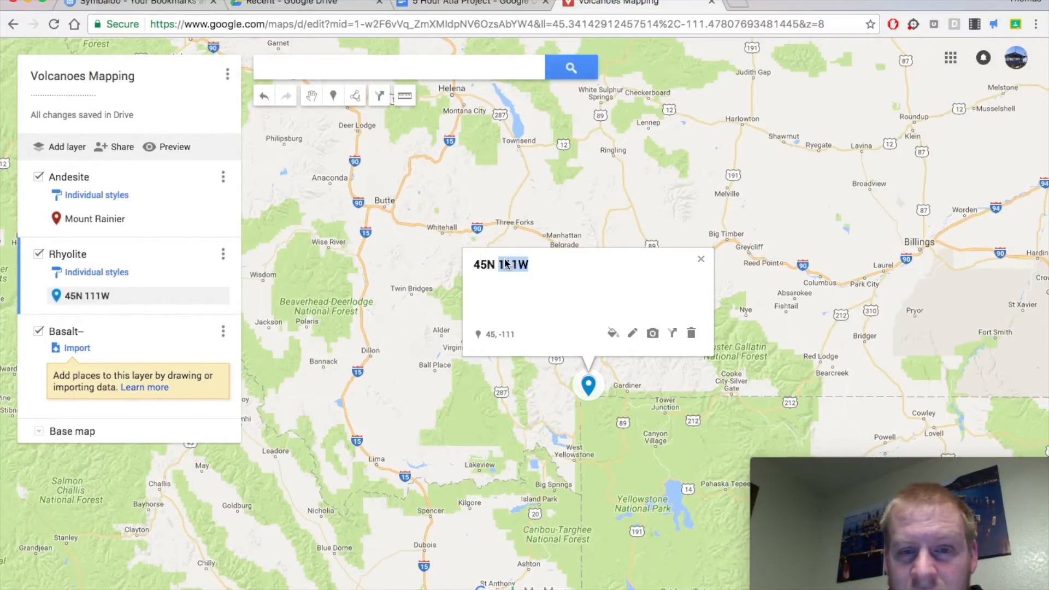
pyautogui.click(540, 277)
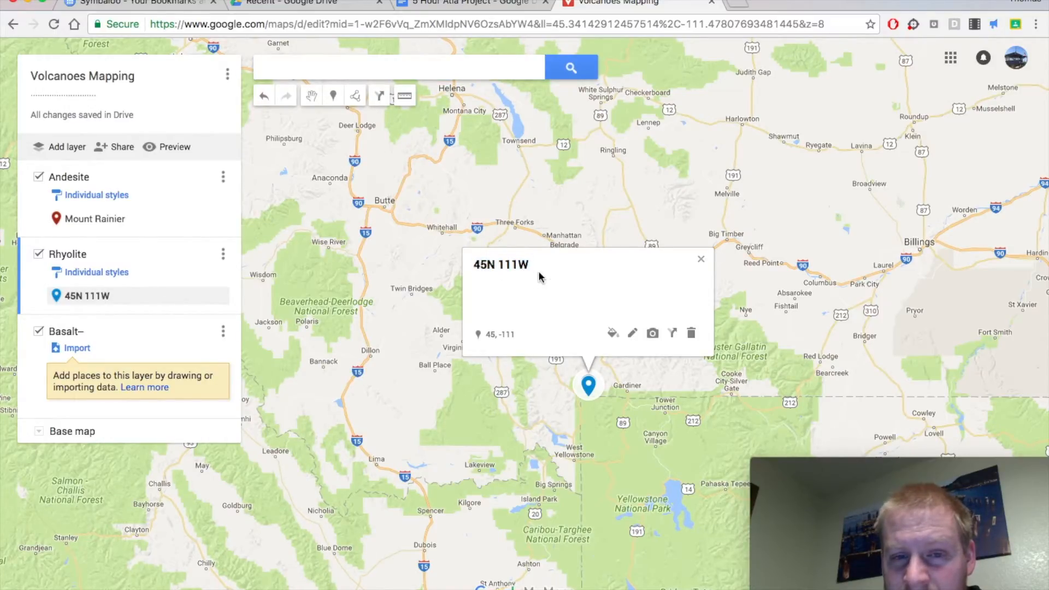
pyautogui.click(633, 337)
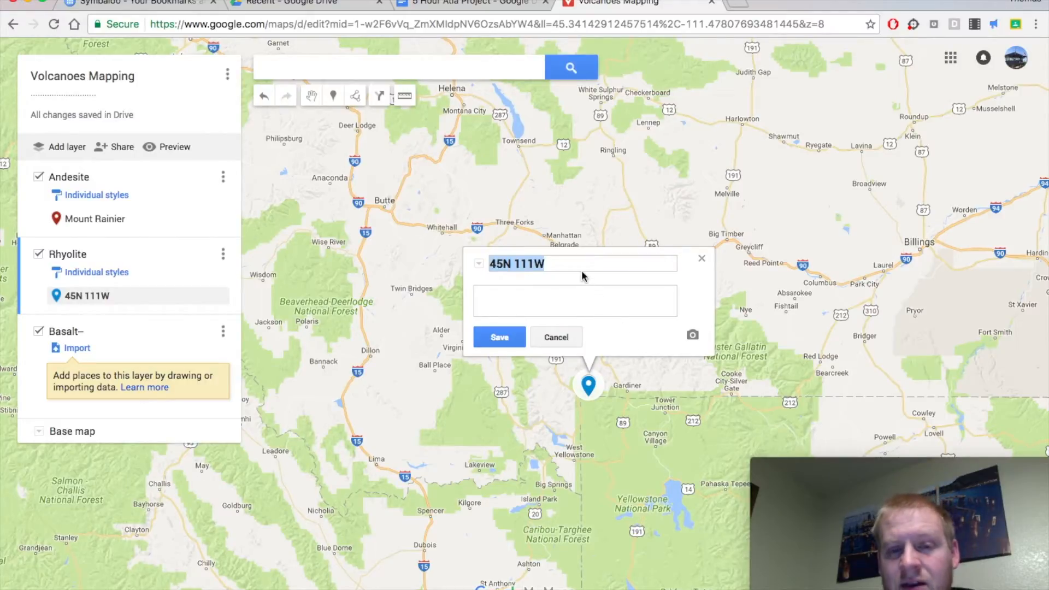
pyautogui.write('Yello')
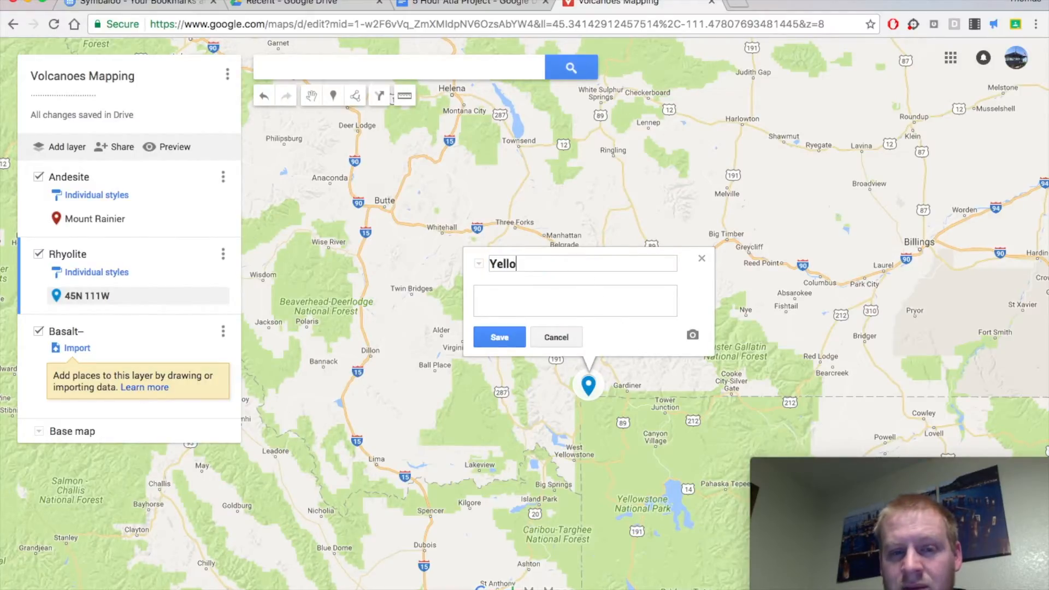
pyautogui.write('w Stone WY')
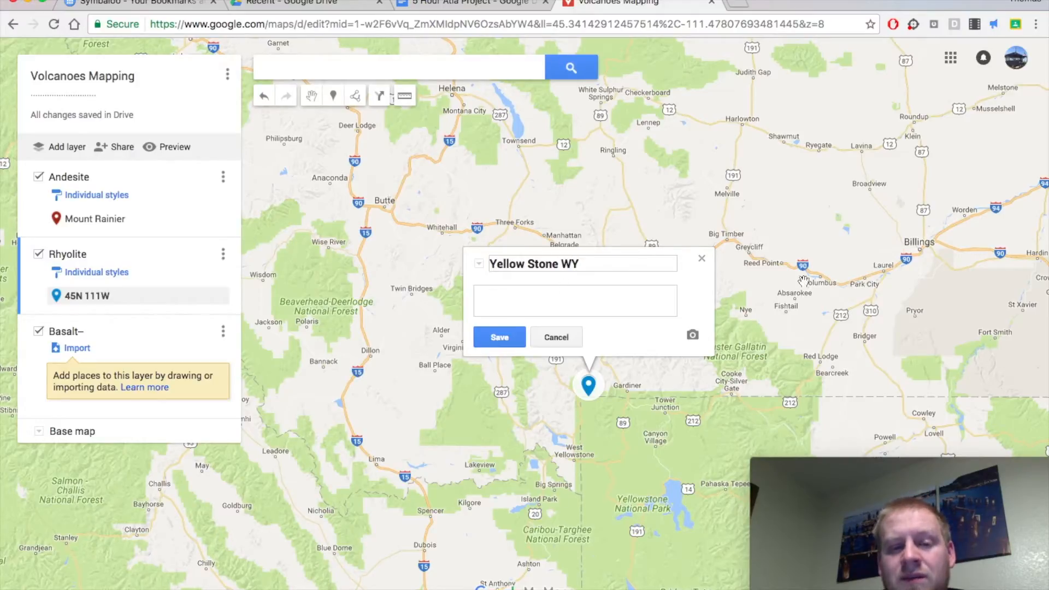
pyautogui.click(499, 339)
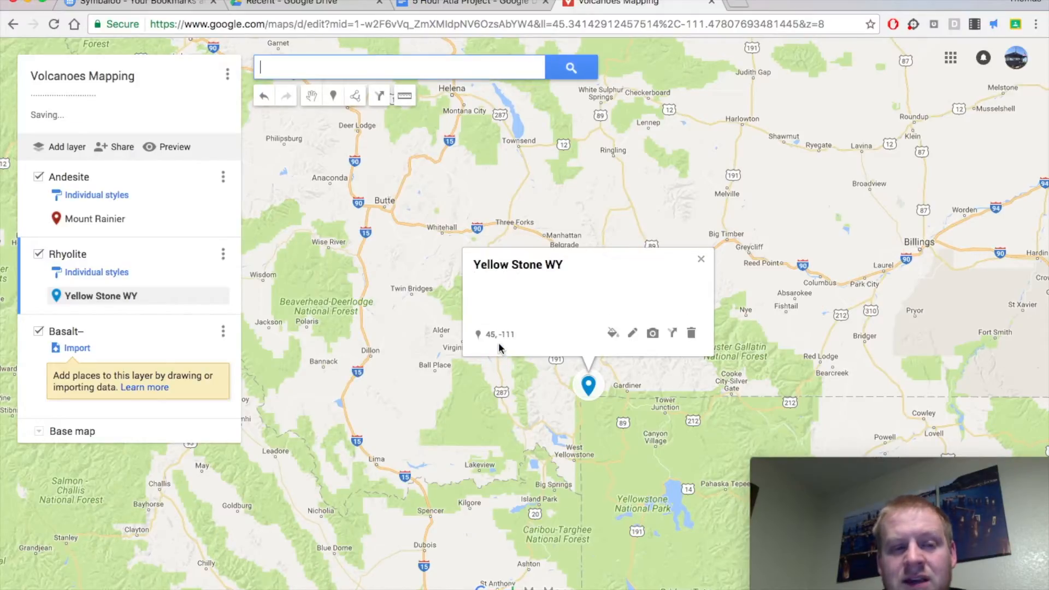
pyautogui.click(533, 391)
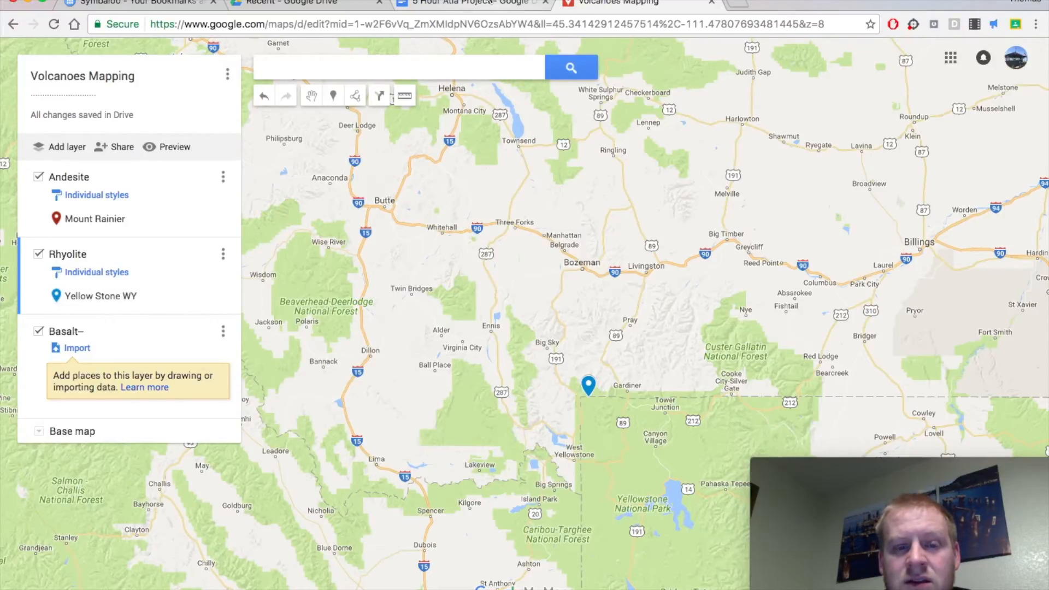
# Switch to the project document and look up the pin color assigned to each rock type in instruction 2.
pyautogui.click(480, 6)
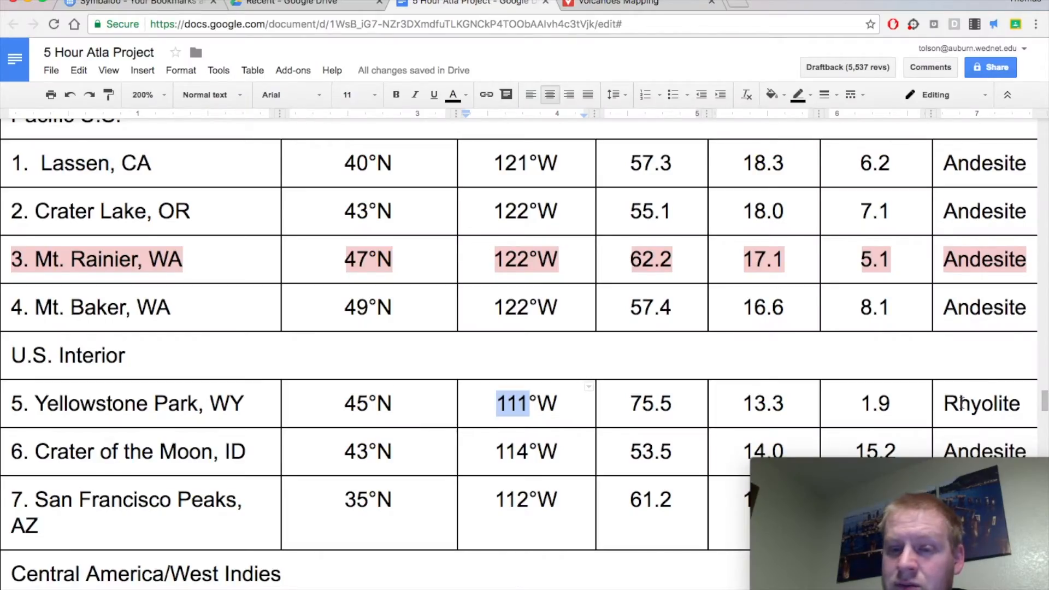
pyautogui.scroll(7, 961, 405)
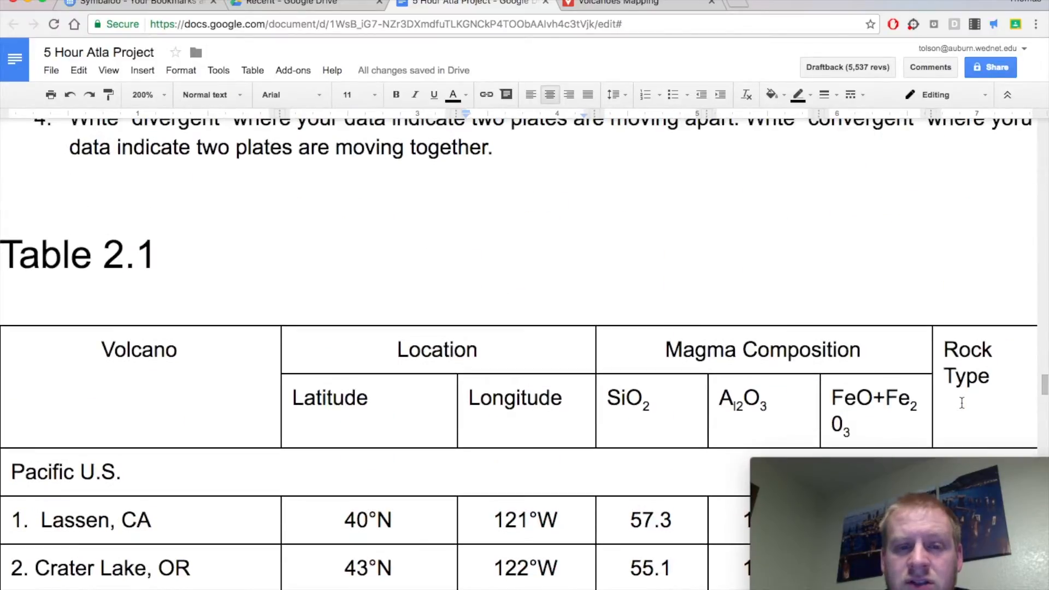
pyautogui.scroll(9, 962, 404)
pyautogui.scroll(9, 709, 243)
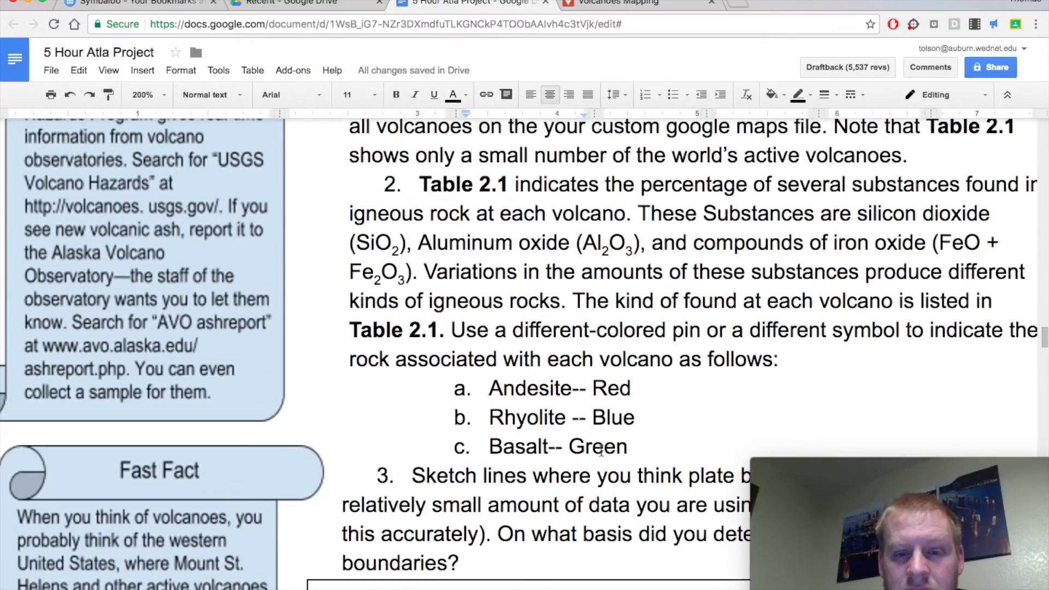
pyautogui.moveTo(483, 424); pyautogui.dragTo(655, 398)
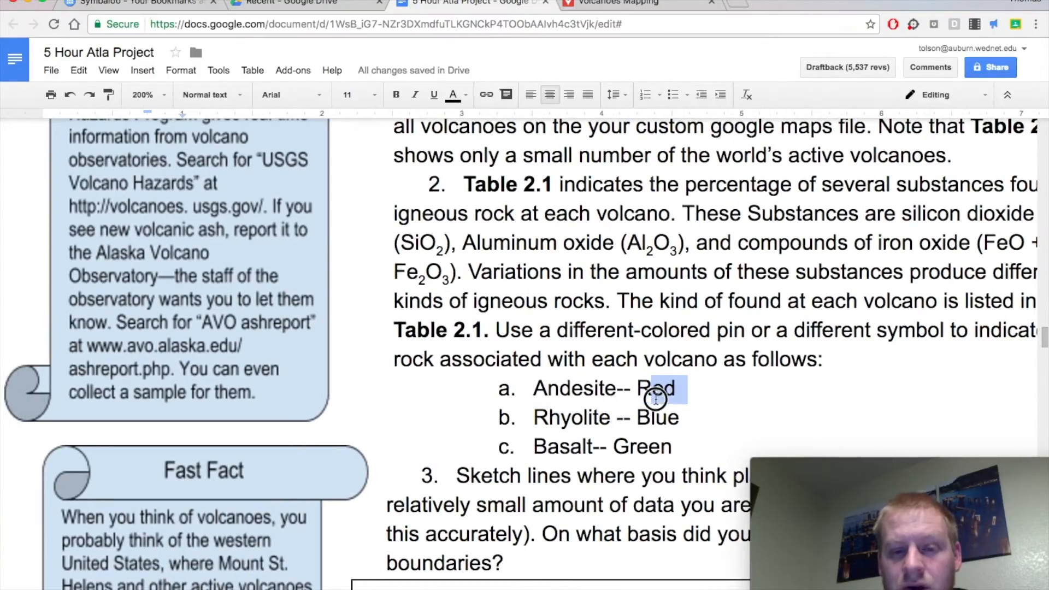
# Return to the Volcanoes Mapping map and set the Yellow Stone WY pin's color to blue.
pyautogui.click(591, 2)
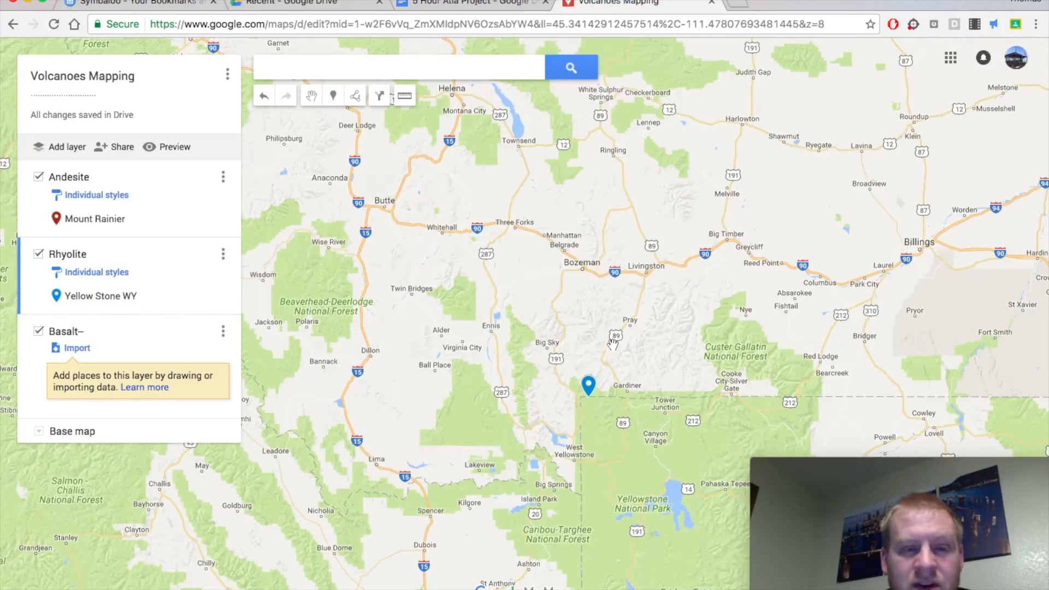
pyautogui.click(587, 389)
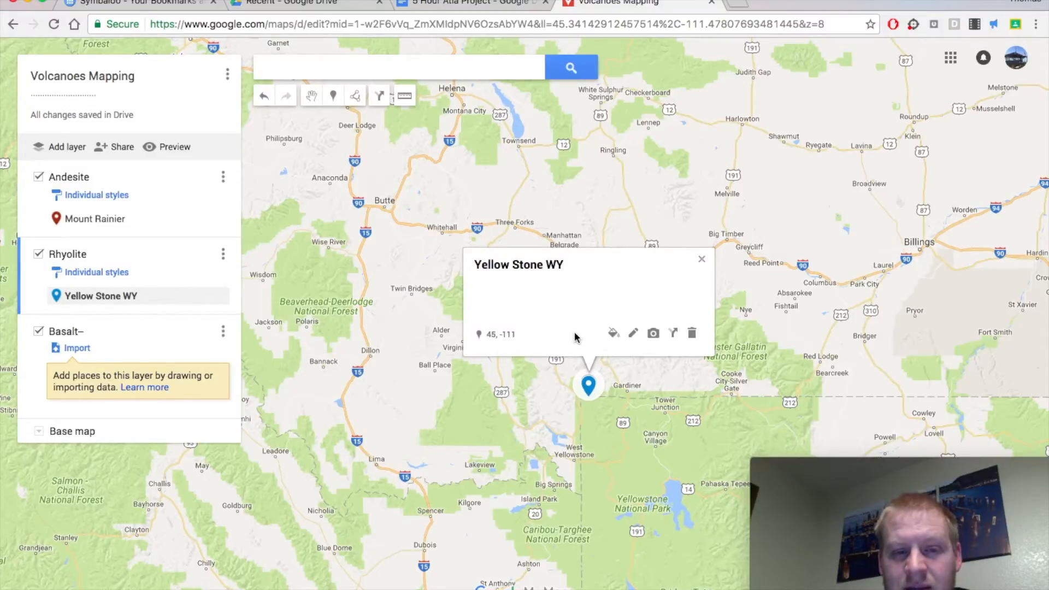
pyautogui.click(612, 335)
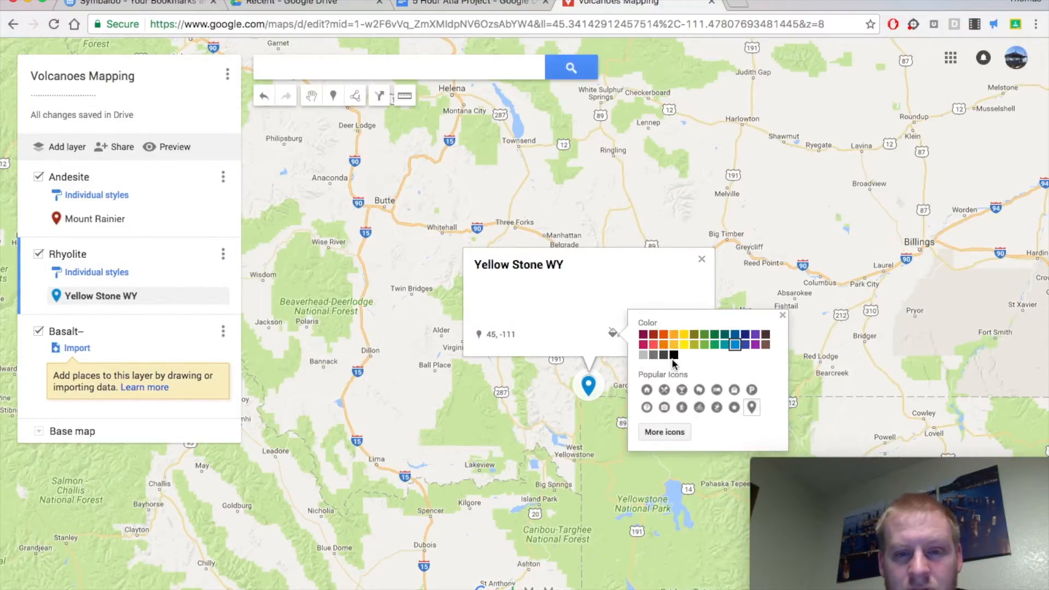
pyautogui.click(736, 346)
pyautogui.click(735, 345)
pyautogui.click(790, 293)
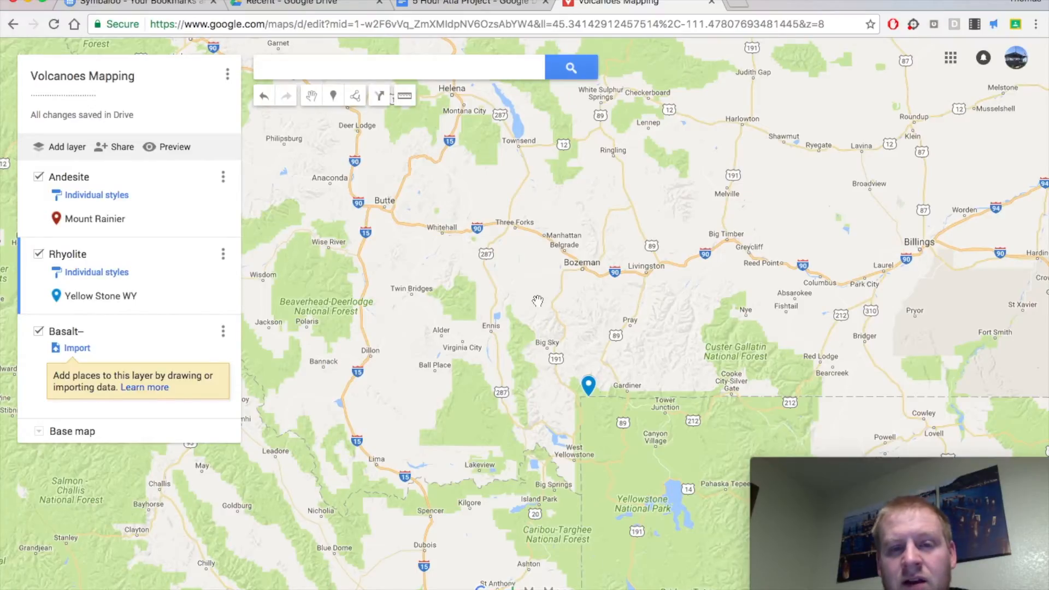
# Review both plotted pins across the western United States, and consult Table 2.1 in the project document for another volcano to plot.
pyautogui.scroll(-4, 537, 301)
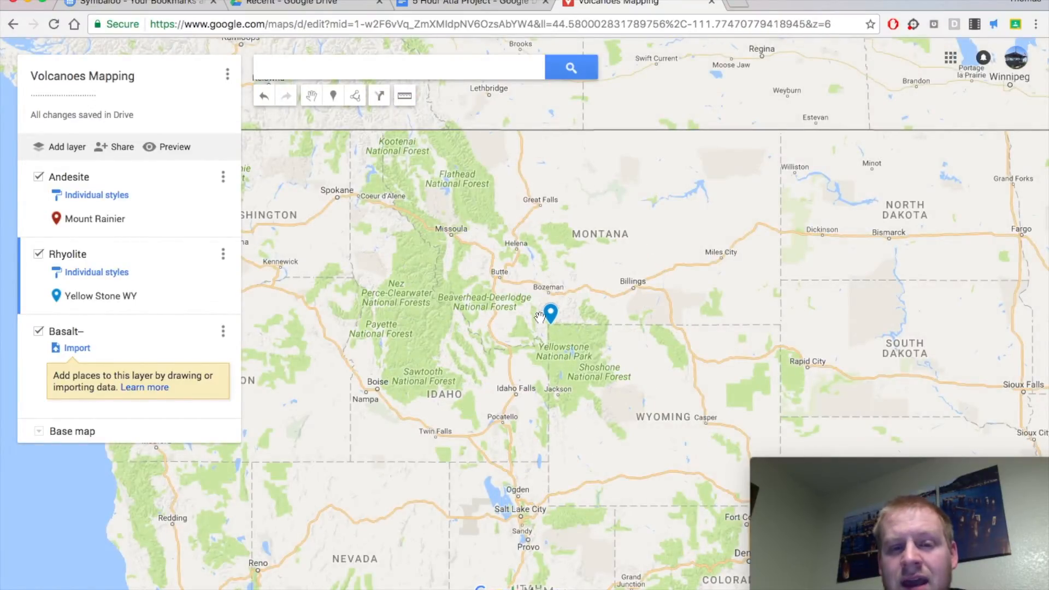
pyautogui.scroll(-2, 413, 320)
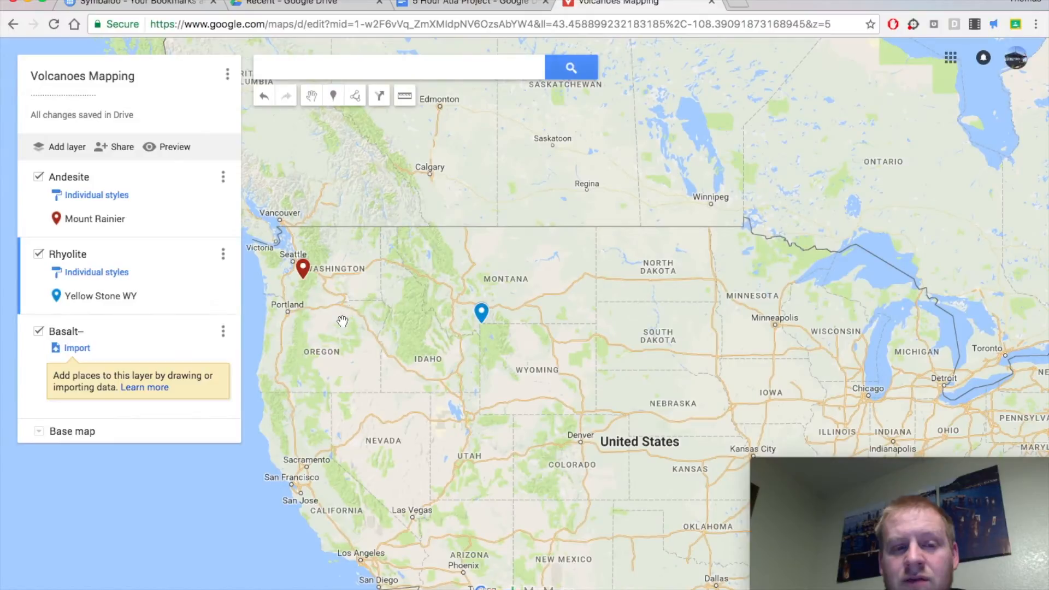
pyautogui.moveTo(347, 318); pyautogui.dragTo(495, 312)
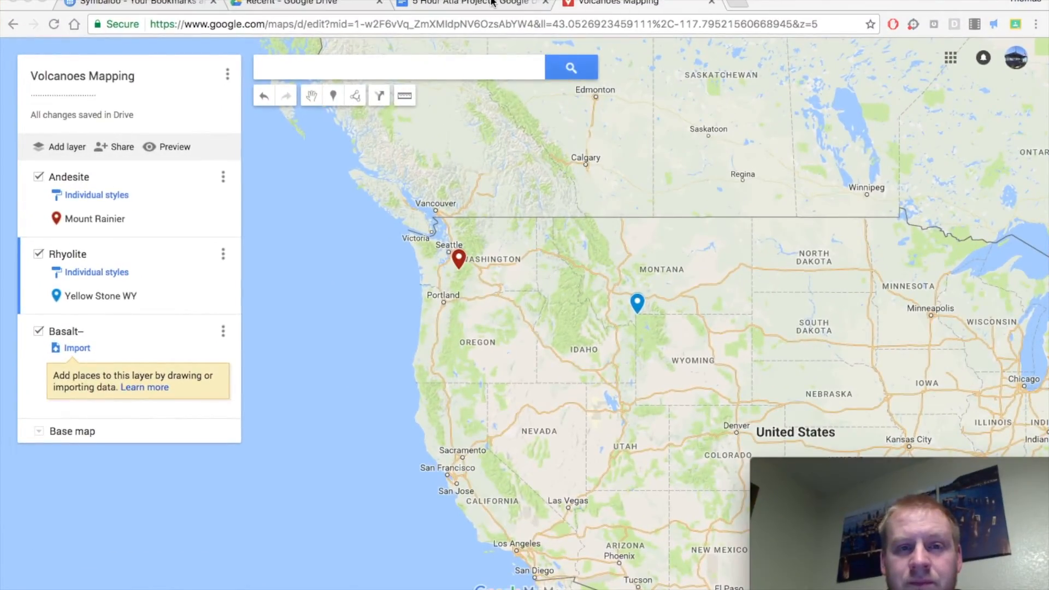
pyautogui.click(491, 2)
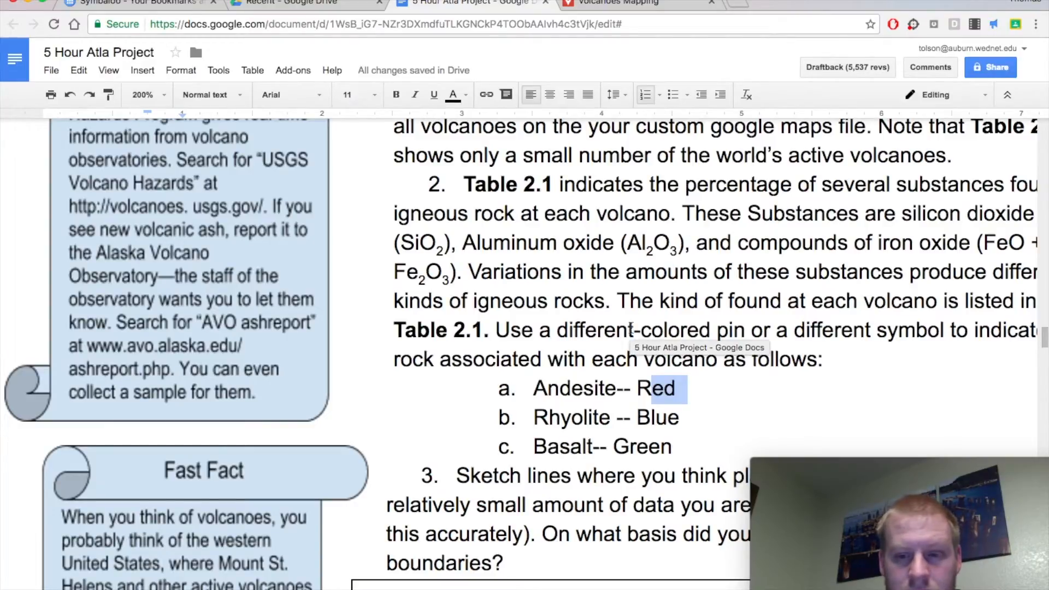
pyautogui.scroll(1, 631, 327)
pyautogui.scroll(-15, 631, 328)
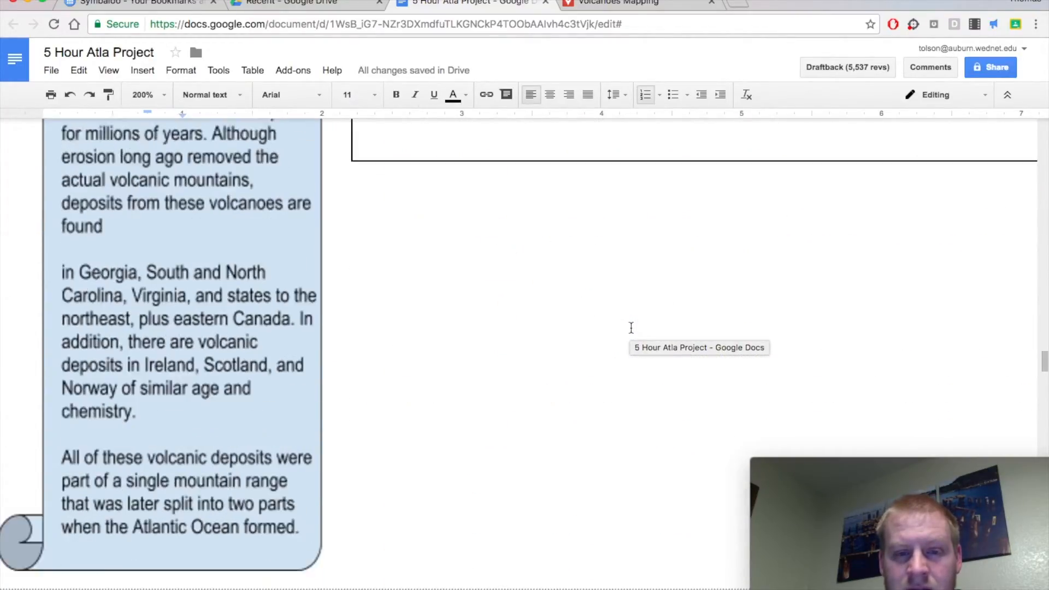
pyautogui.scroll(-5, 630, 328)
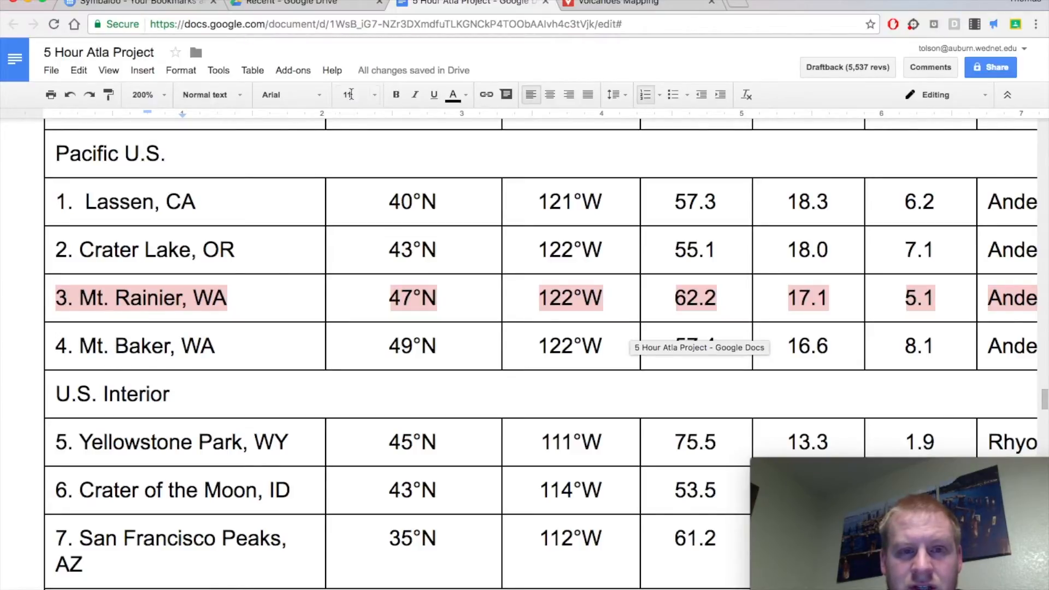
# Switch to the Volcanoes Mapping map, search for "mt baker" and choose the Mt Baker result in Whatcom County, WA.
pyautogui.click(618, 2)
pyautogui.click(414, 71)
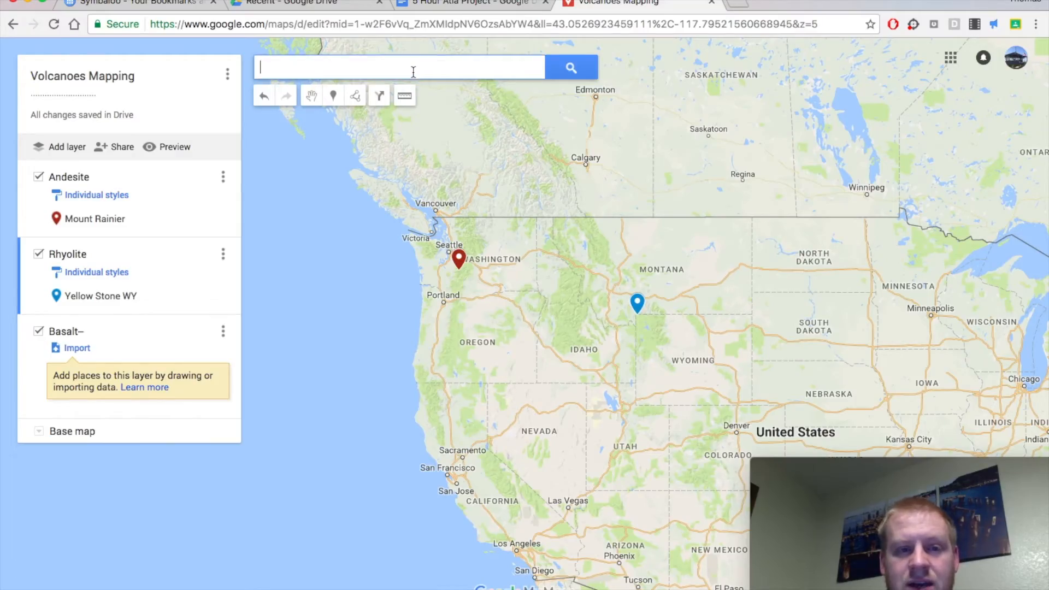
pyautogui.write('mt baker')
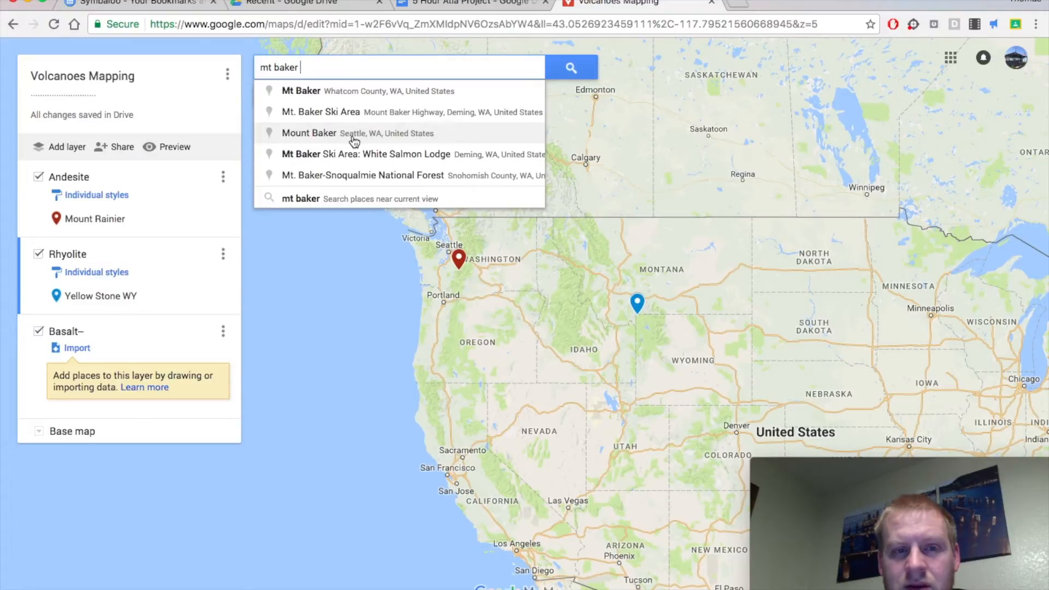
pyautogui.click(365, 92)
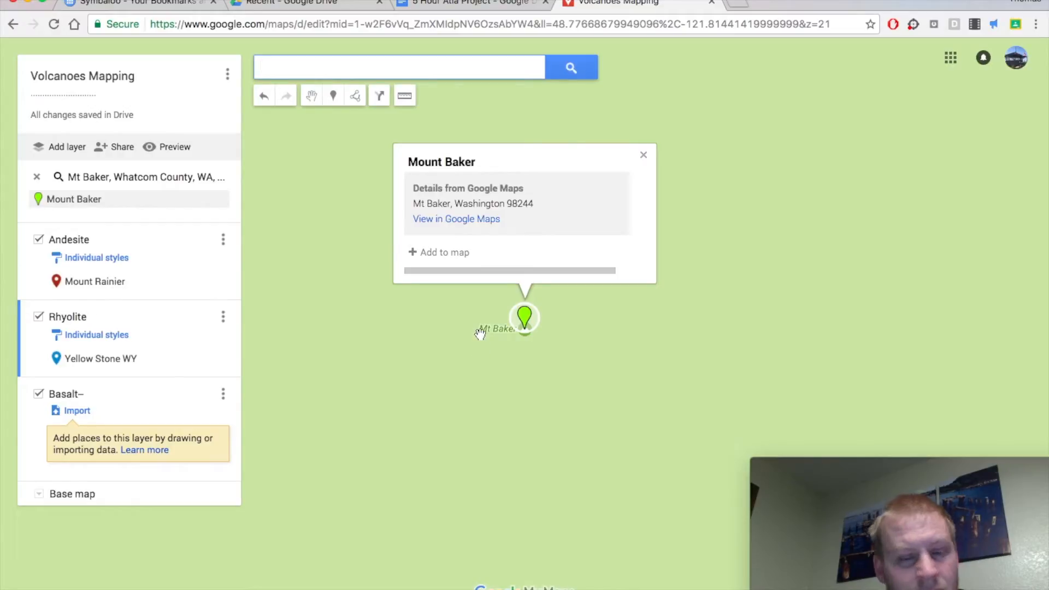
# Add the found Mount Baker location to the map as a pin.
pyautogui.scroll(-3, 482, 337)
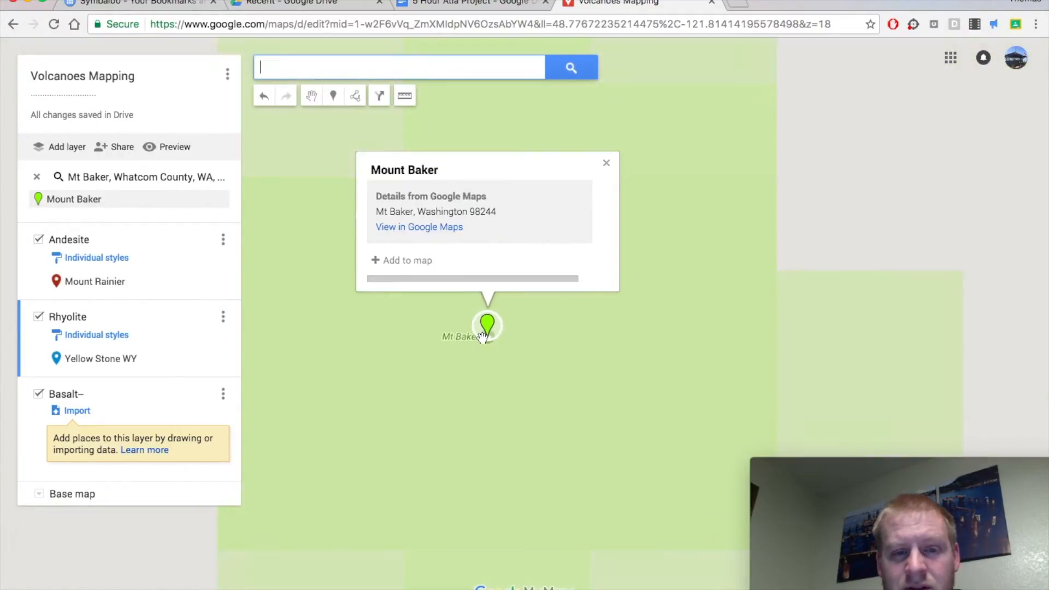
pyautogui.scroll(-6, 458, 384)
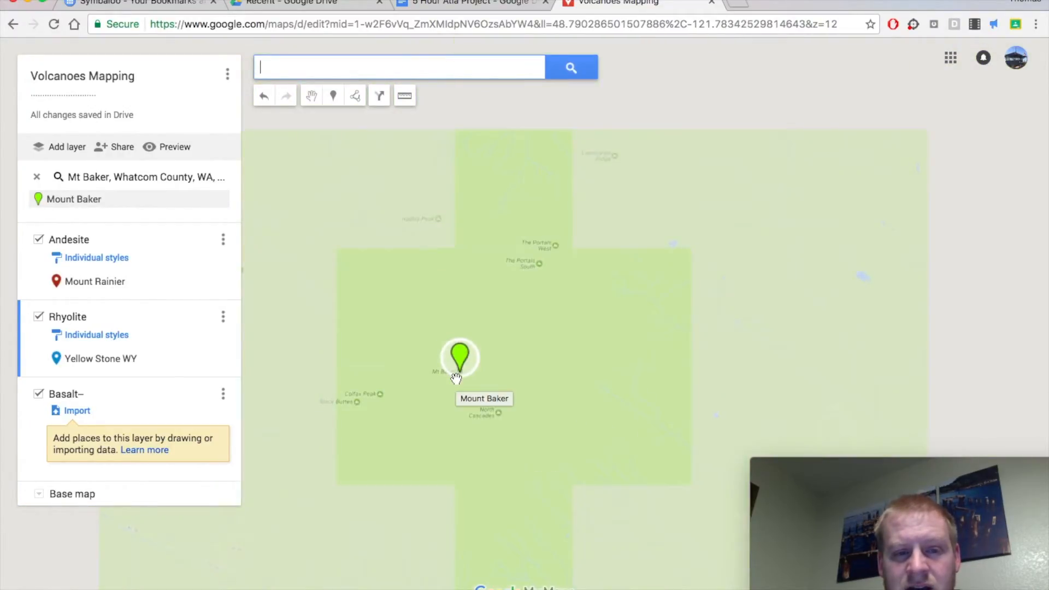
pyautogui.click(456, 365)
pyautogui.scroll(-5, 437, 399)
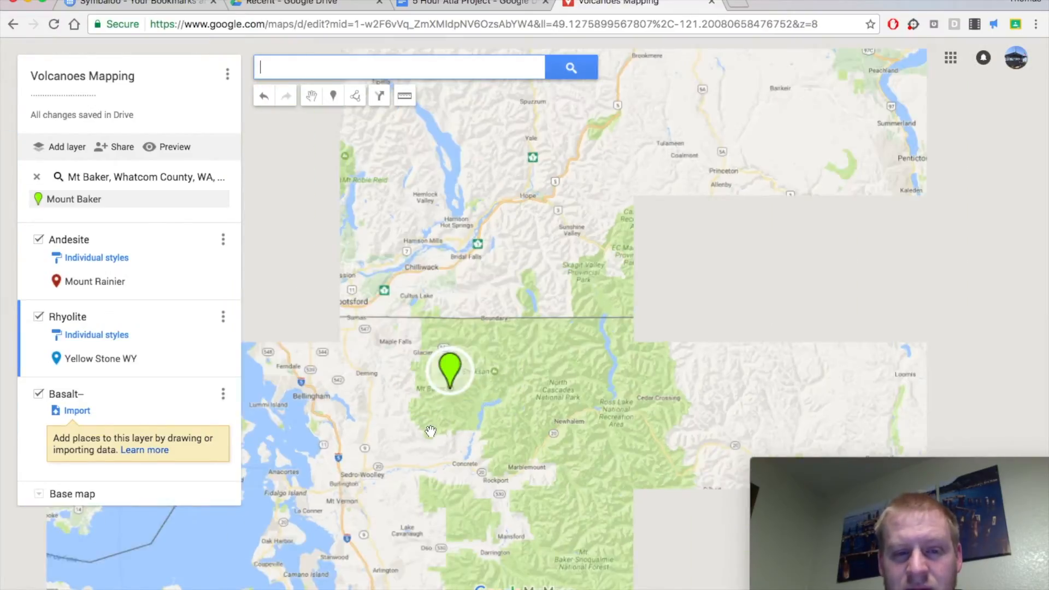
pyautogui.moveTo(423, 442); pyautogui.dragTo(463, 390)
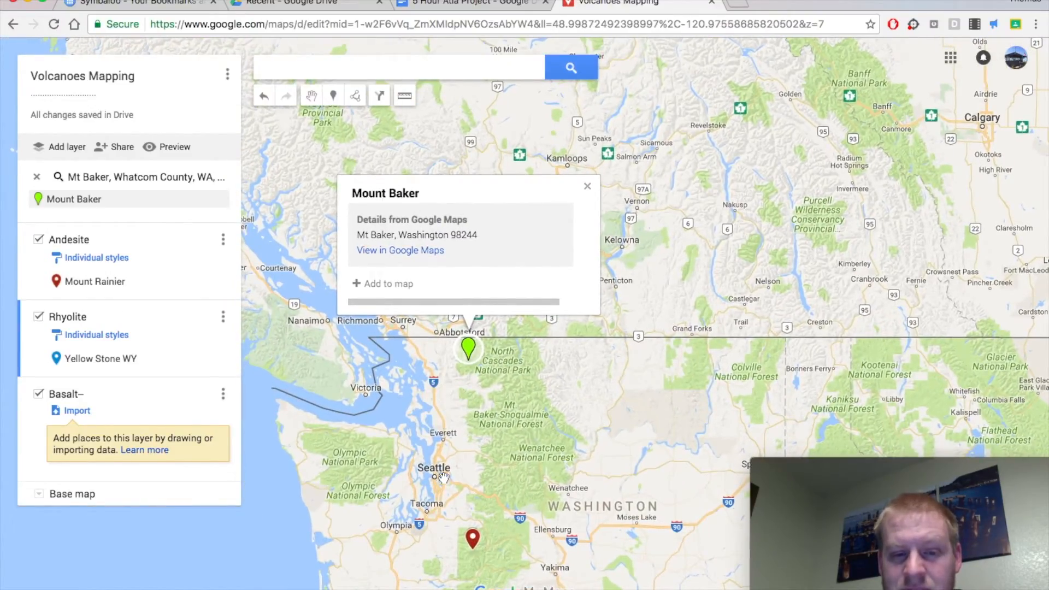
pyautogui.click(377, 289)
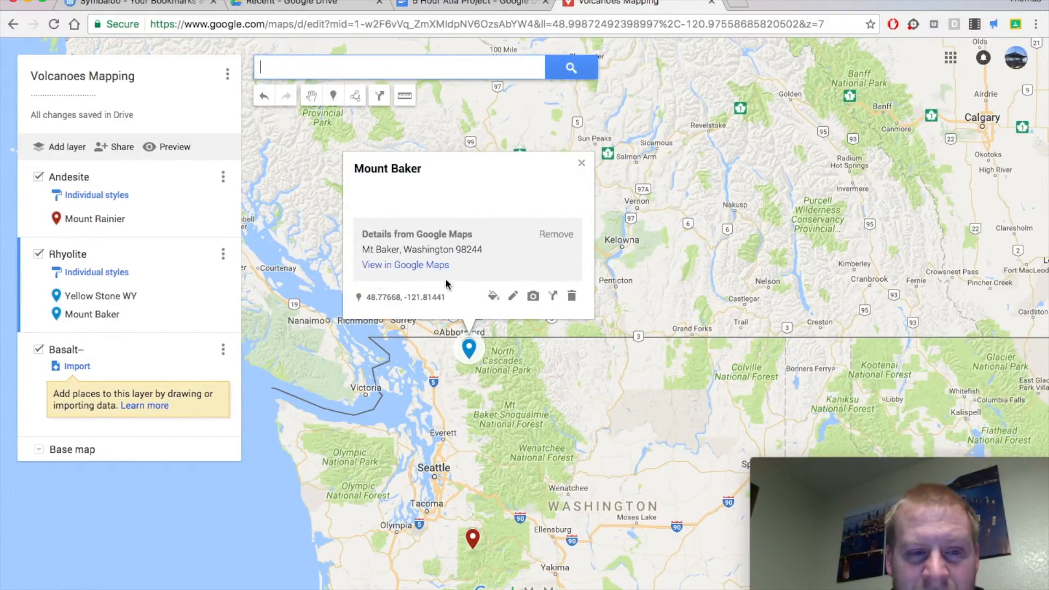
# Set the Mount Baker pin's color to dark red and move it from the Rhyolite layer to the Andesite layer.
pyautogui.click(493, 297)
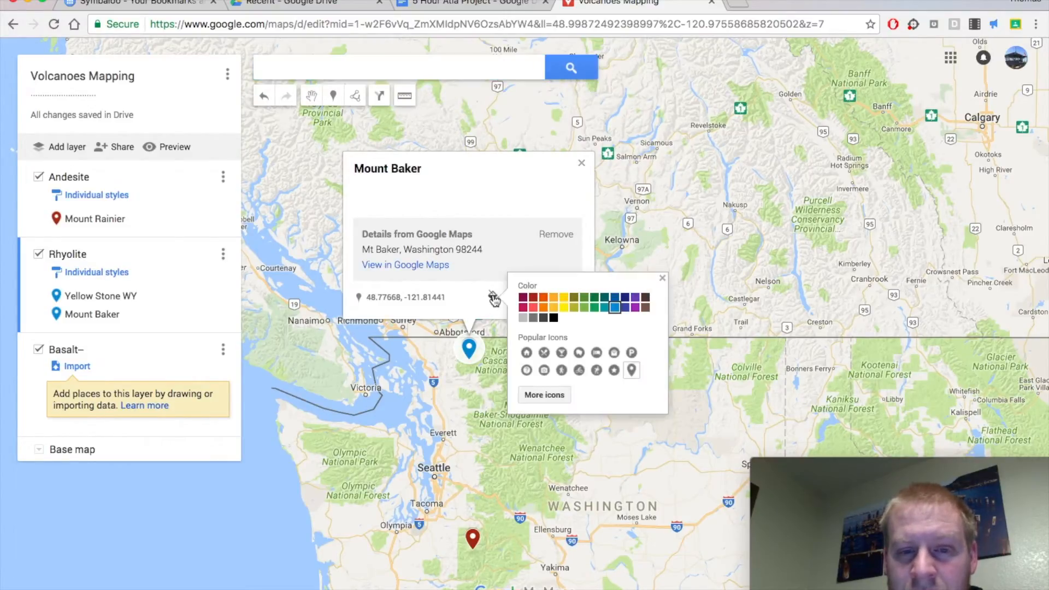
pyautogui.click(531, 301)
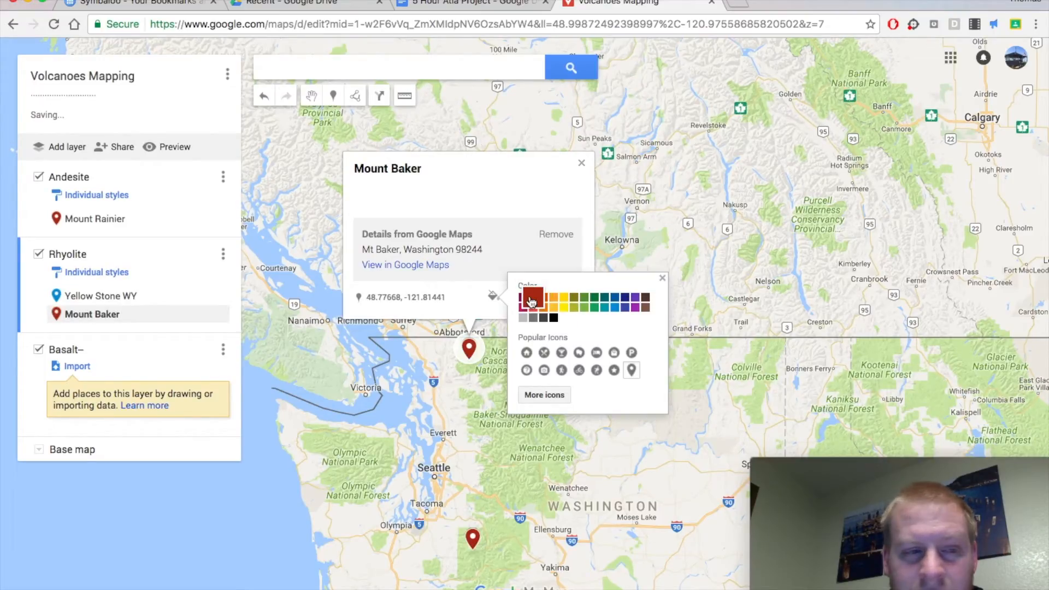
pyautogui.moveTo(93, 316); pyautogui.dragTo(122, 213)
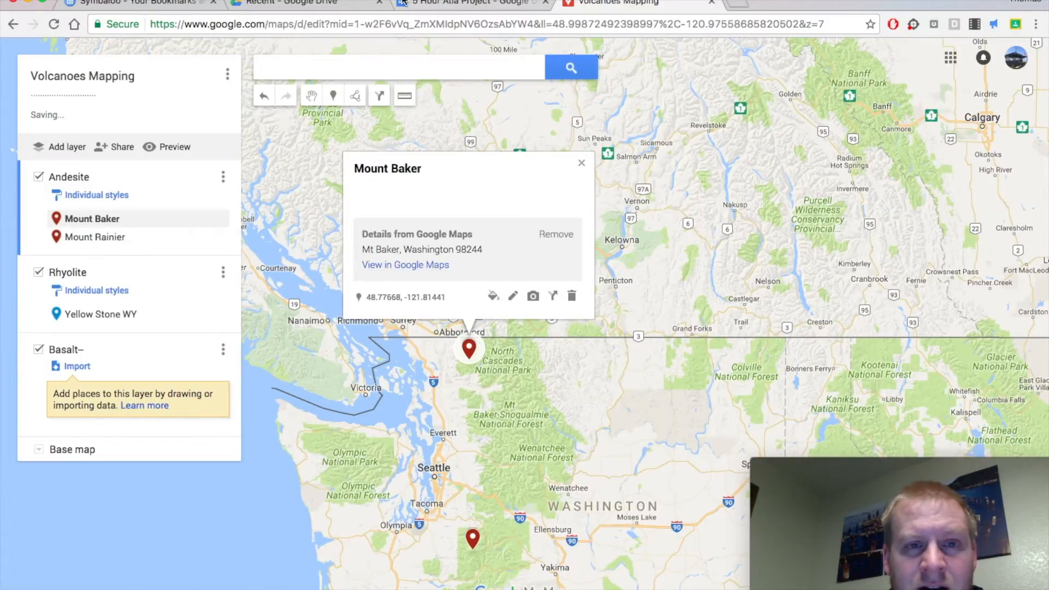
# Switch to the 5 Hour Atla Project document and highlight the entire Yellowstone Park, WY table row in light blue.
pyautogui.click(457, 2)
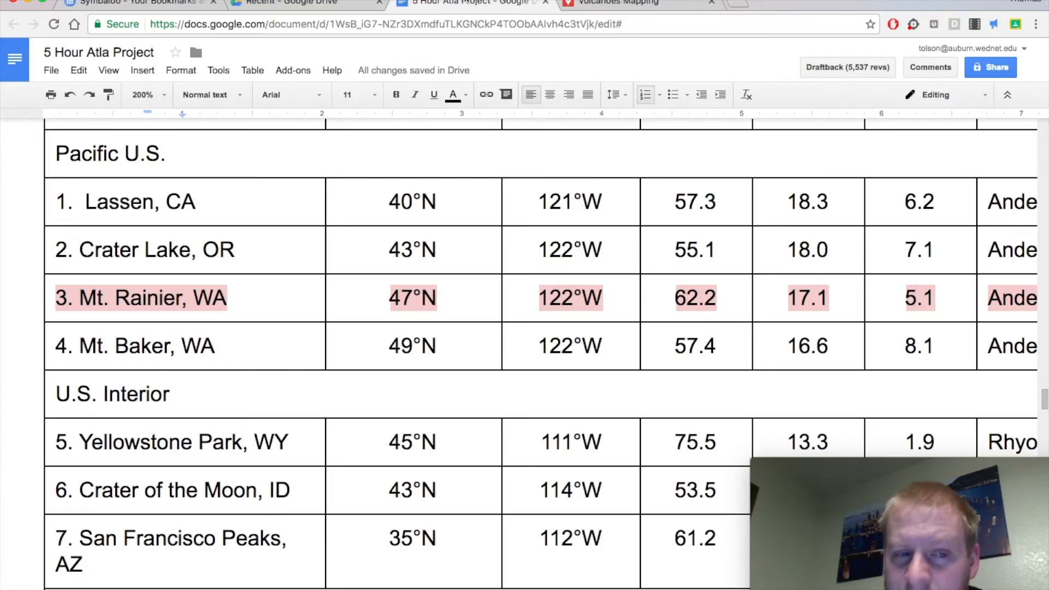
pyautogui.moveTo(61, 440); pyautogui.dragTo(1009, 434)
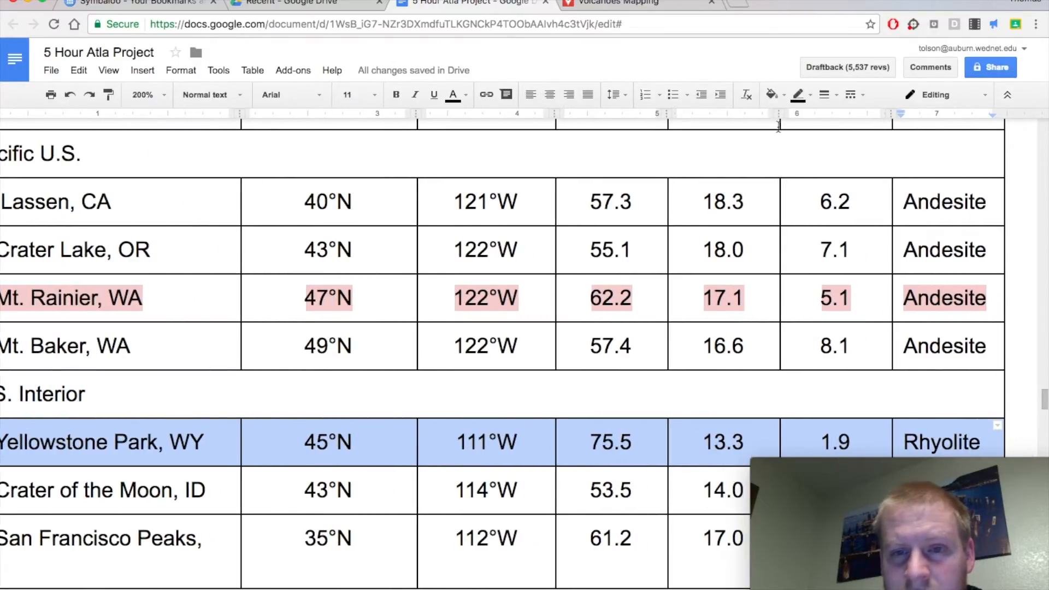
pyautogui.click(465, 95)
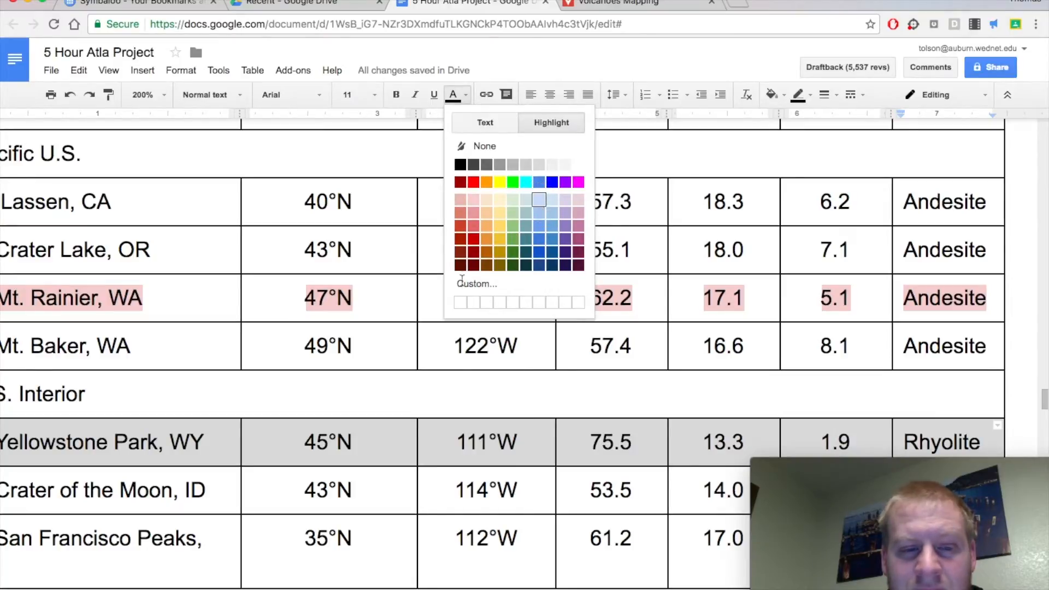
pyautogui.click(539, 199)
pyautogui.hscroll(-2, 93, 337)
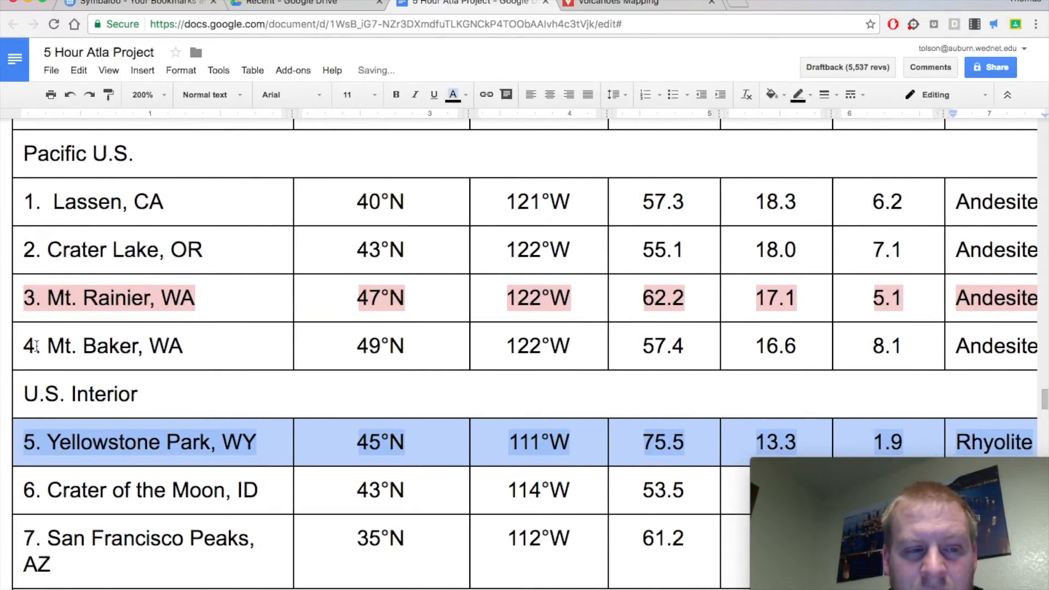
# Check Mount Baker's layer on the Volcanoes Mapping map, and highlight the document's entire Mt. Baker, WA row in light red.
pyautogui.click(35, 346)
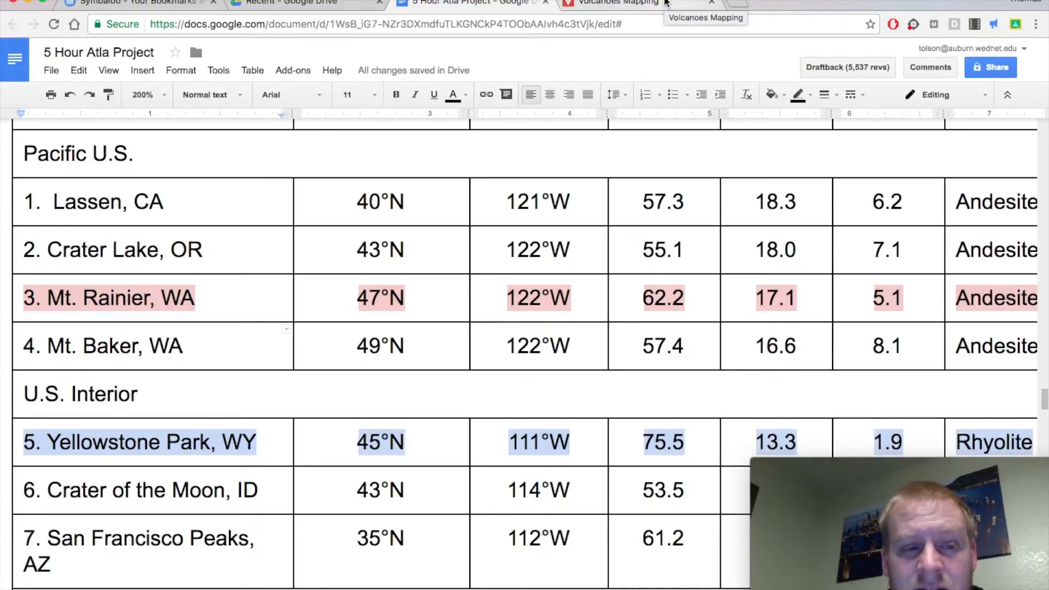
pyautogui.click(666, 3)
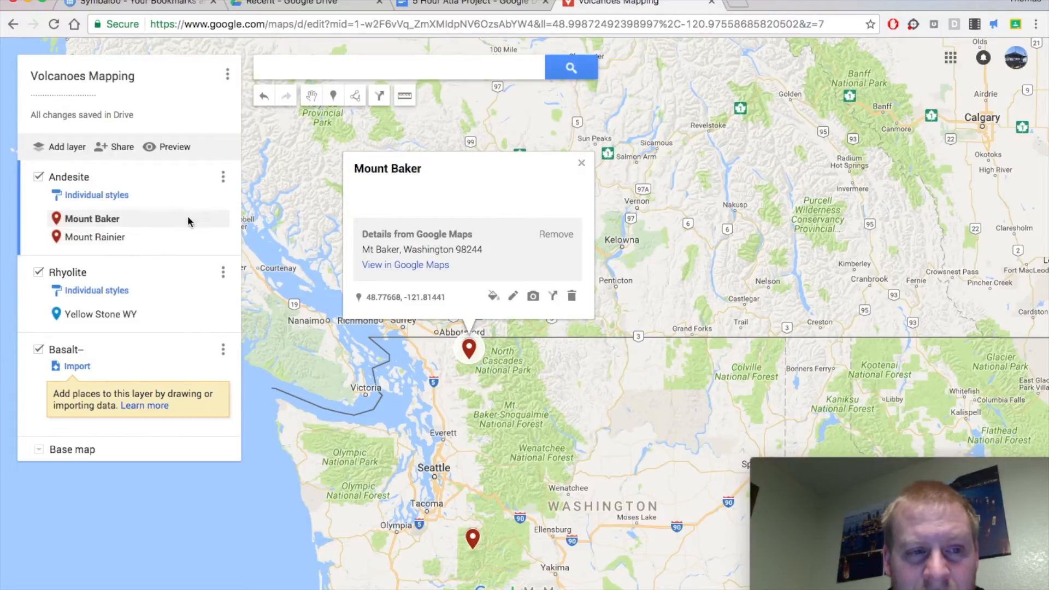
pyautogui.click(491, 9)
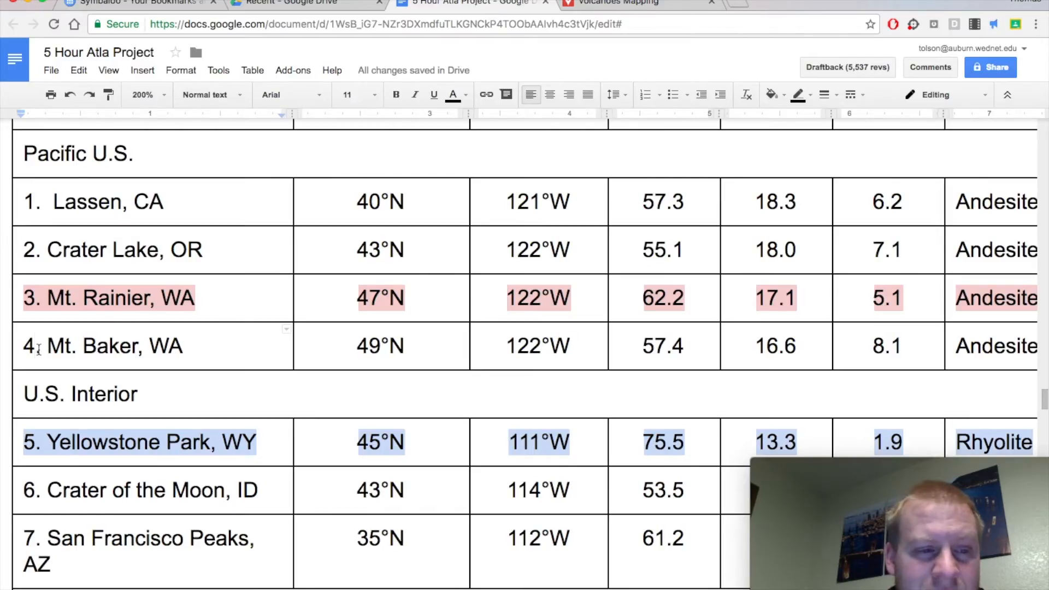
pyautogui.moveTo(41, 345); pyautogui.dragTo(194, 346)
pyautogui.moveTo(417, 344); pyautogui.dragTo(938, 337)
pyautogui.click(467, 94)
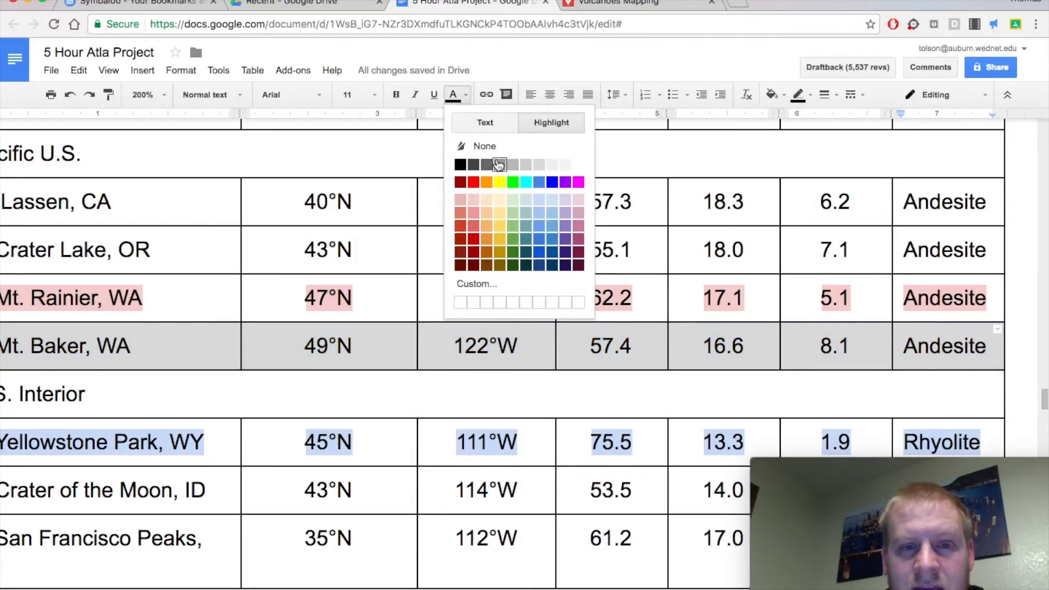
pyautogui.click(462, 199)
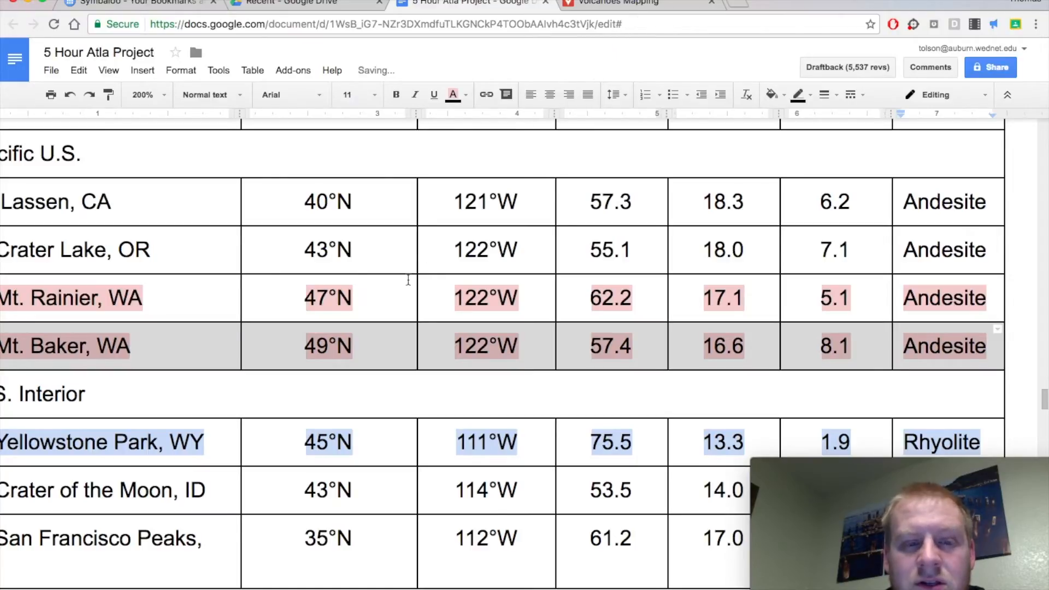
pyautogui.hscroll(-3, 408, 280)
pyautogui.scroll(-10, 408, 280)
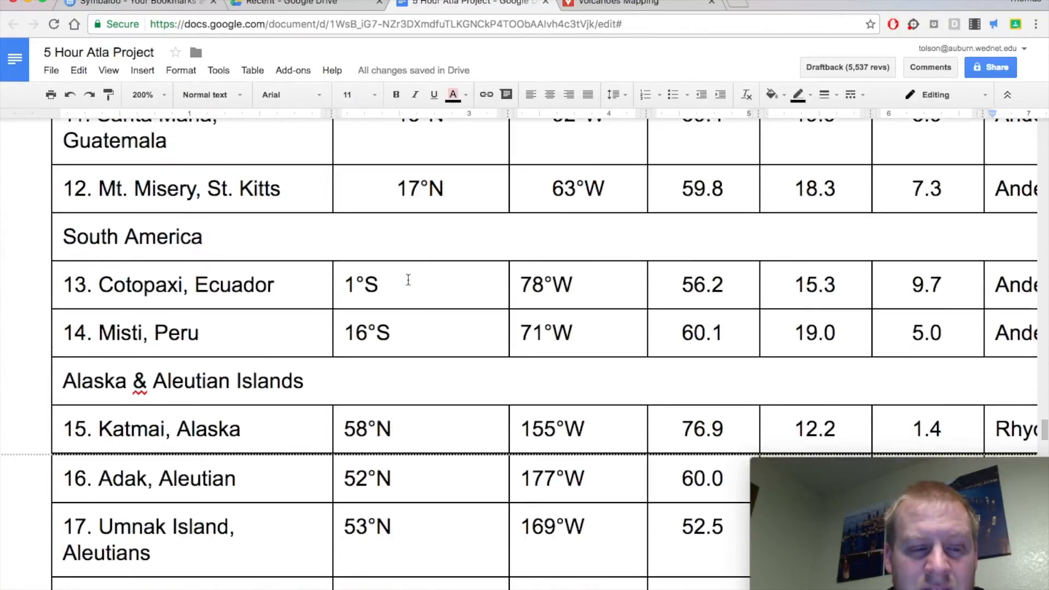